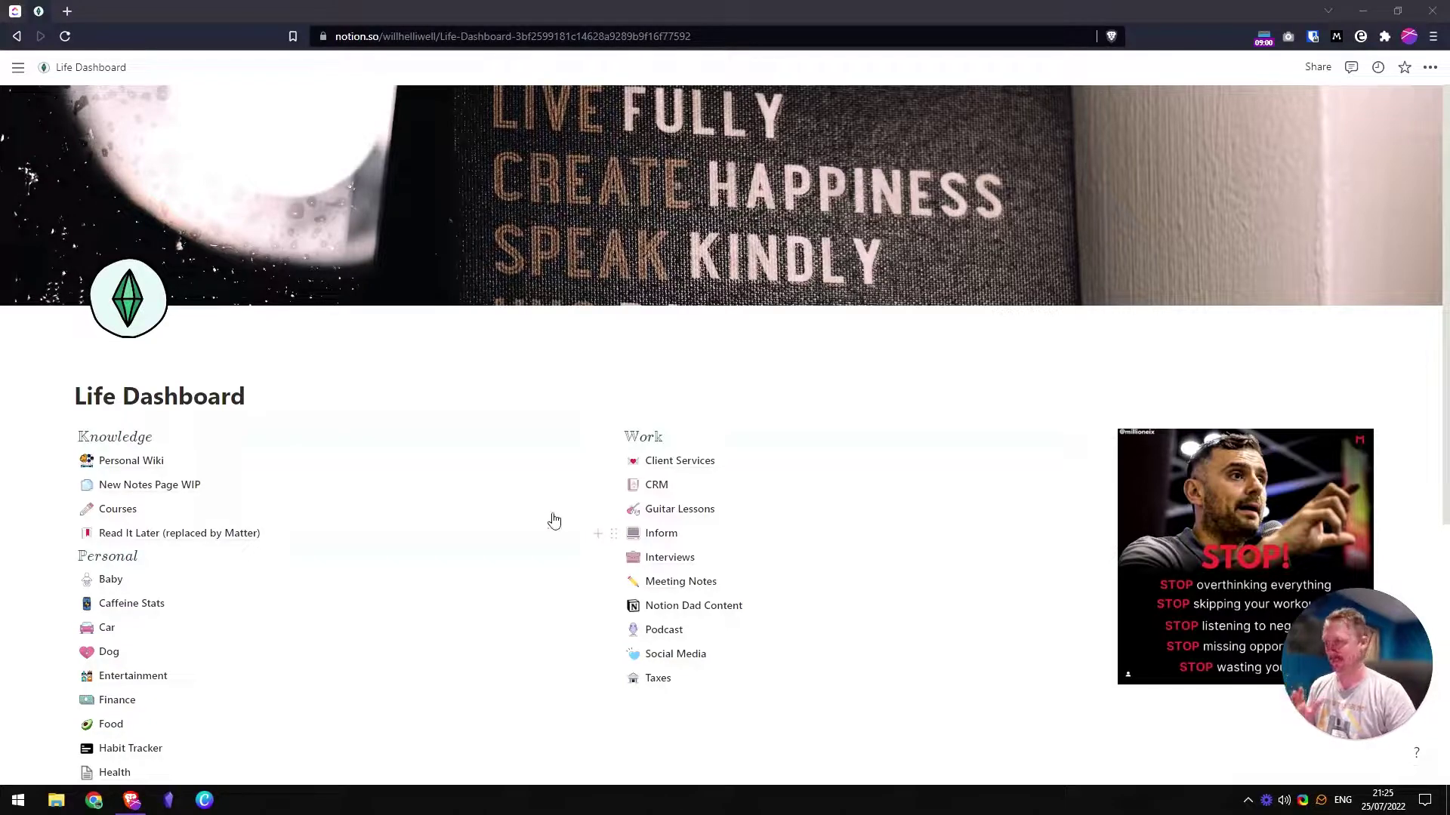
# - Scroll the Notion Life Dashboard and follow its Tasks link into ClickUp
pyautogui.scroll(-1, 876, 460)
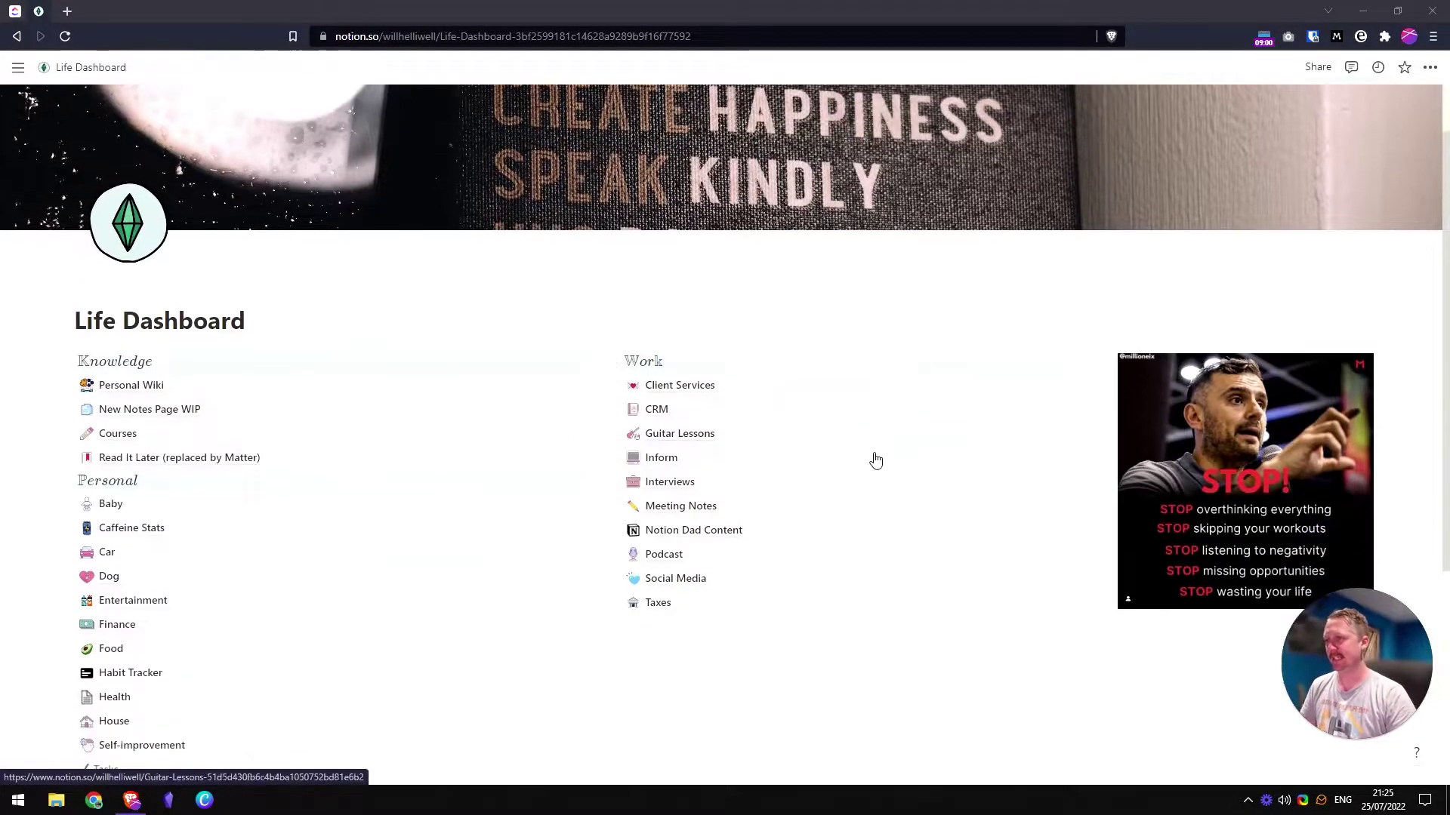
pyautogui.scroll(-2, 876, 460)
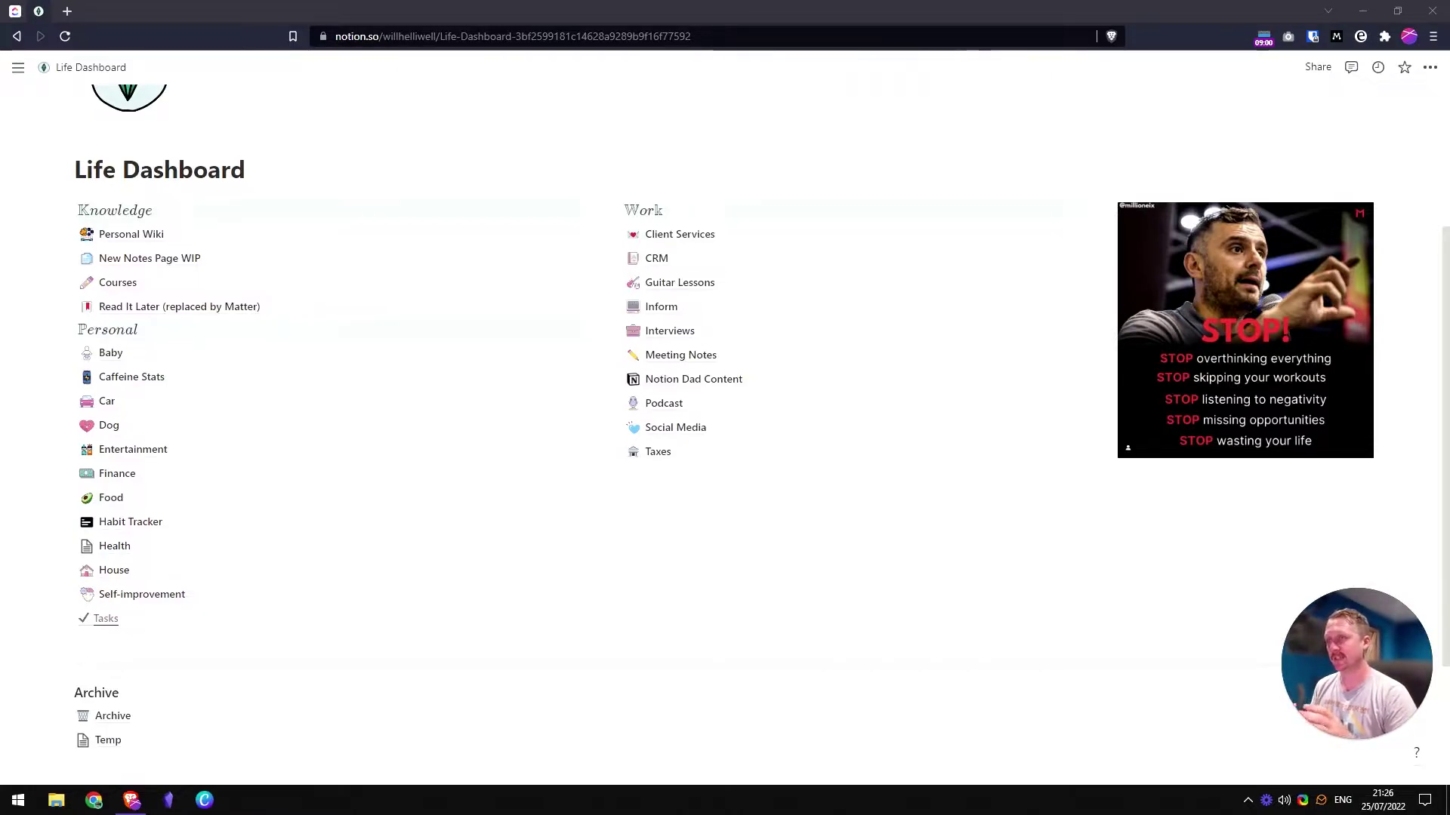
pyautogui.click(108, 619)
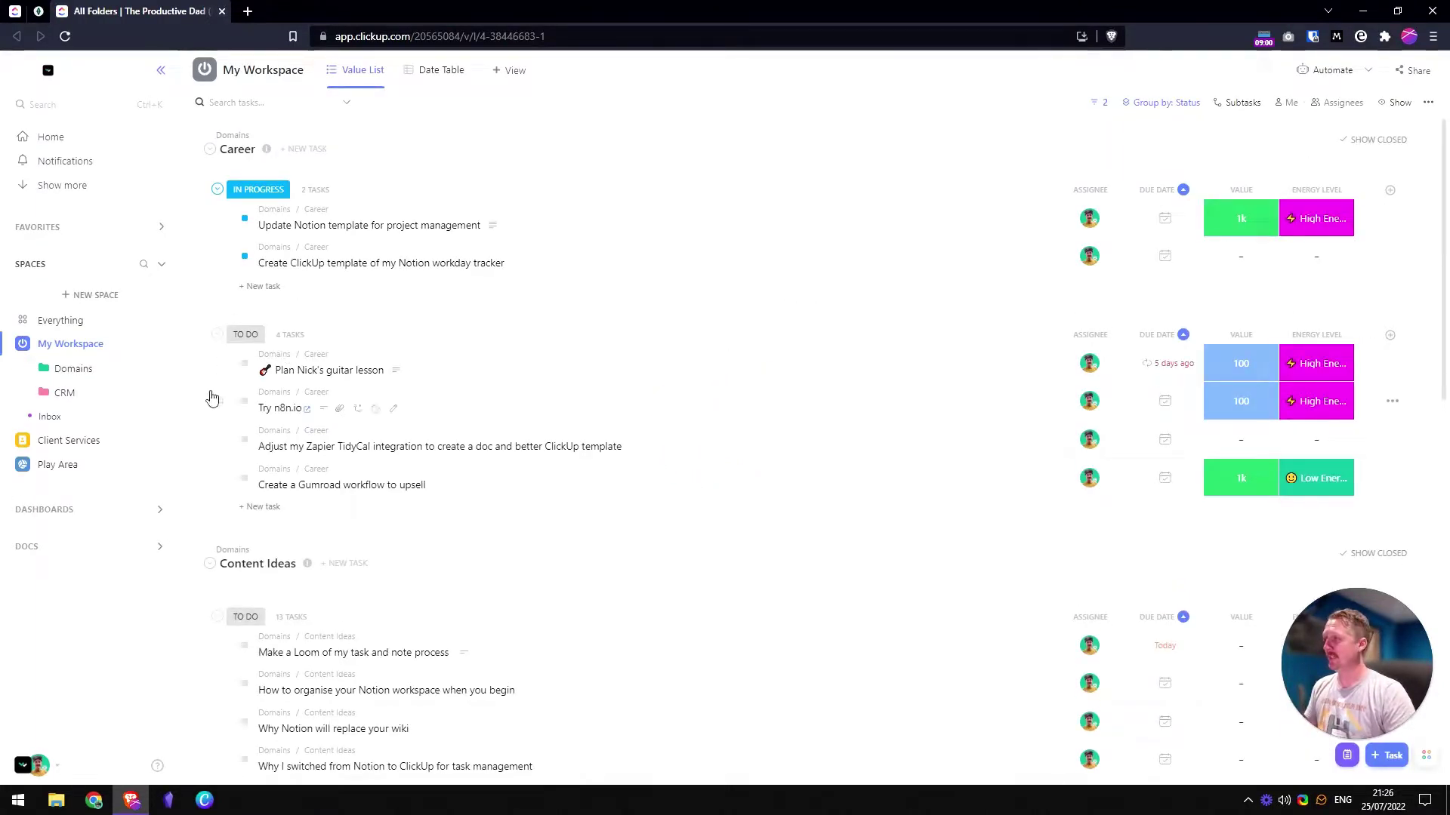
# - Peek at Play Area, then expand My Workspace, Domains and CRM and open Content Ideas
pyautogui.click(10, 349)
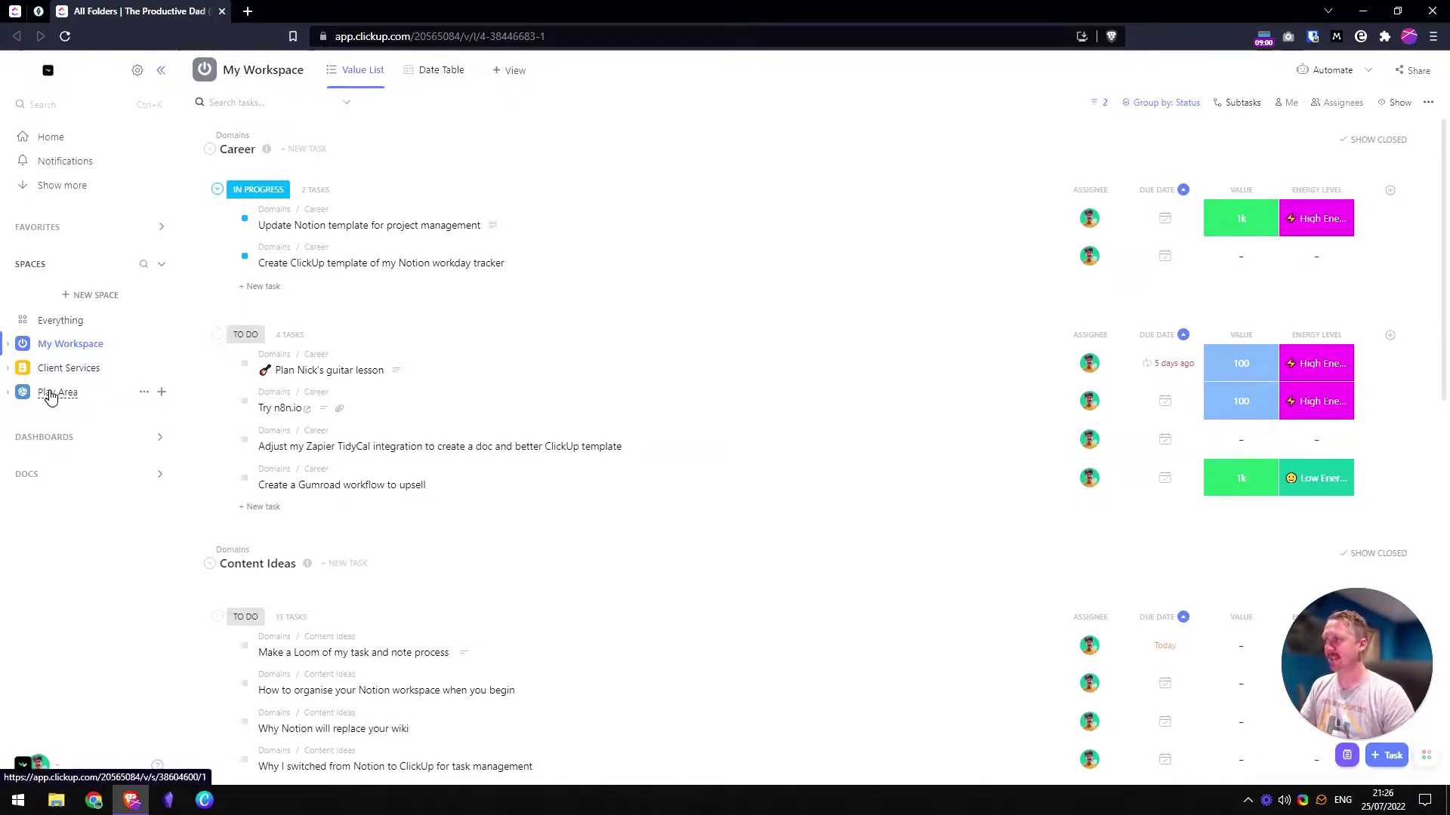
pyautogui.click(9, 391)
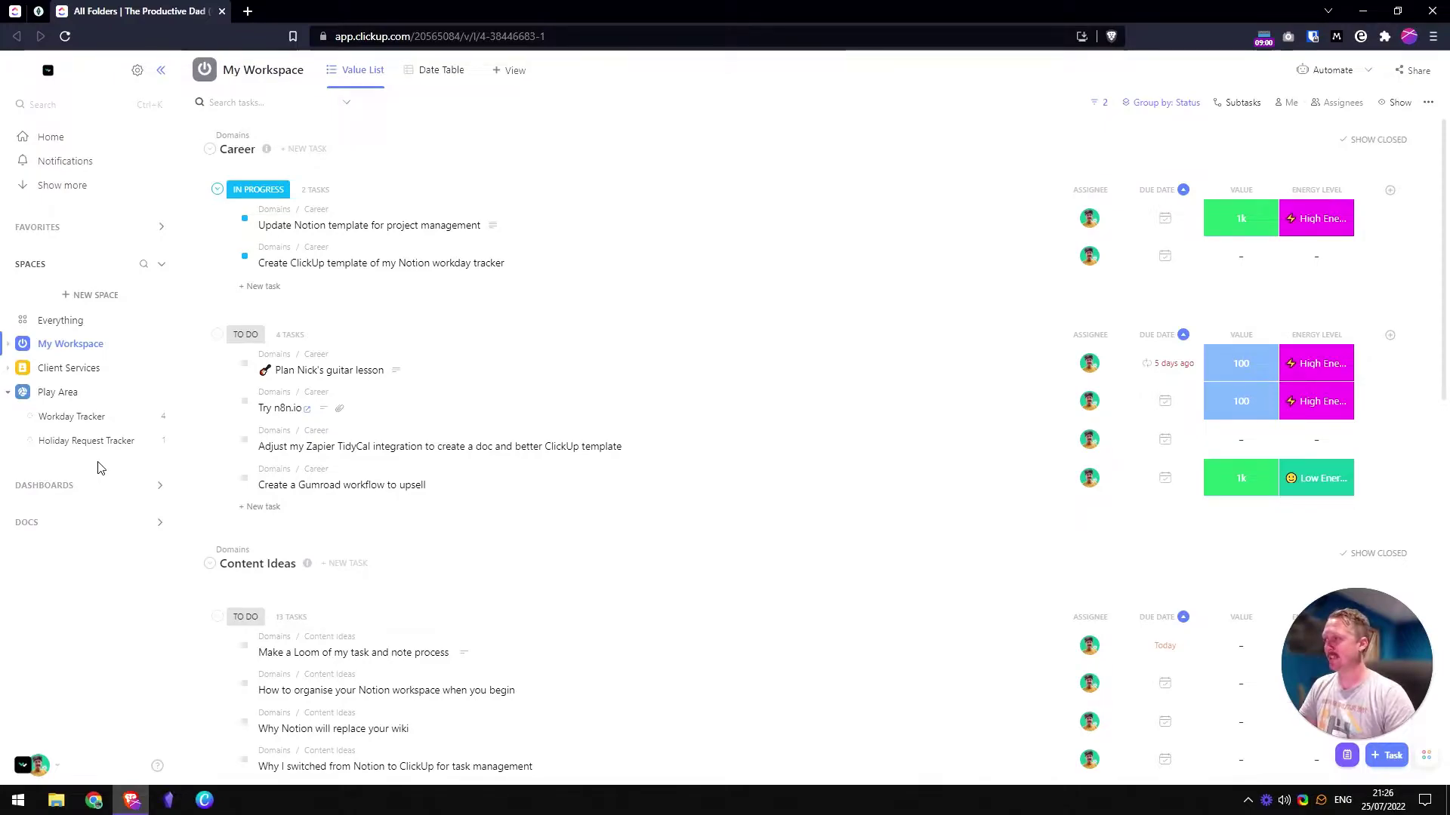
pyautogui.click(7, 393)
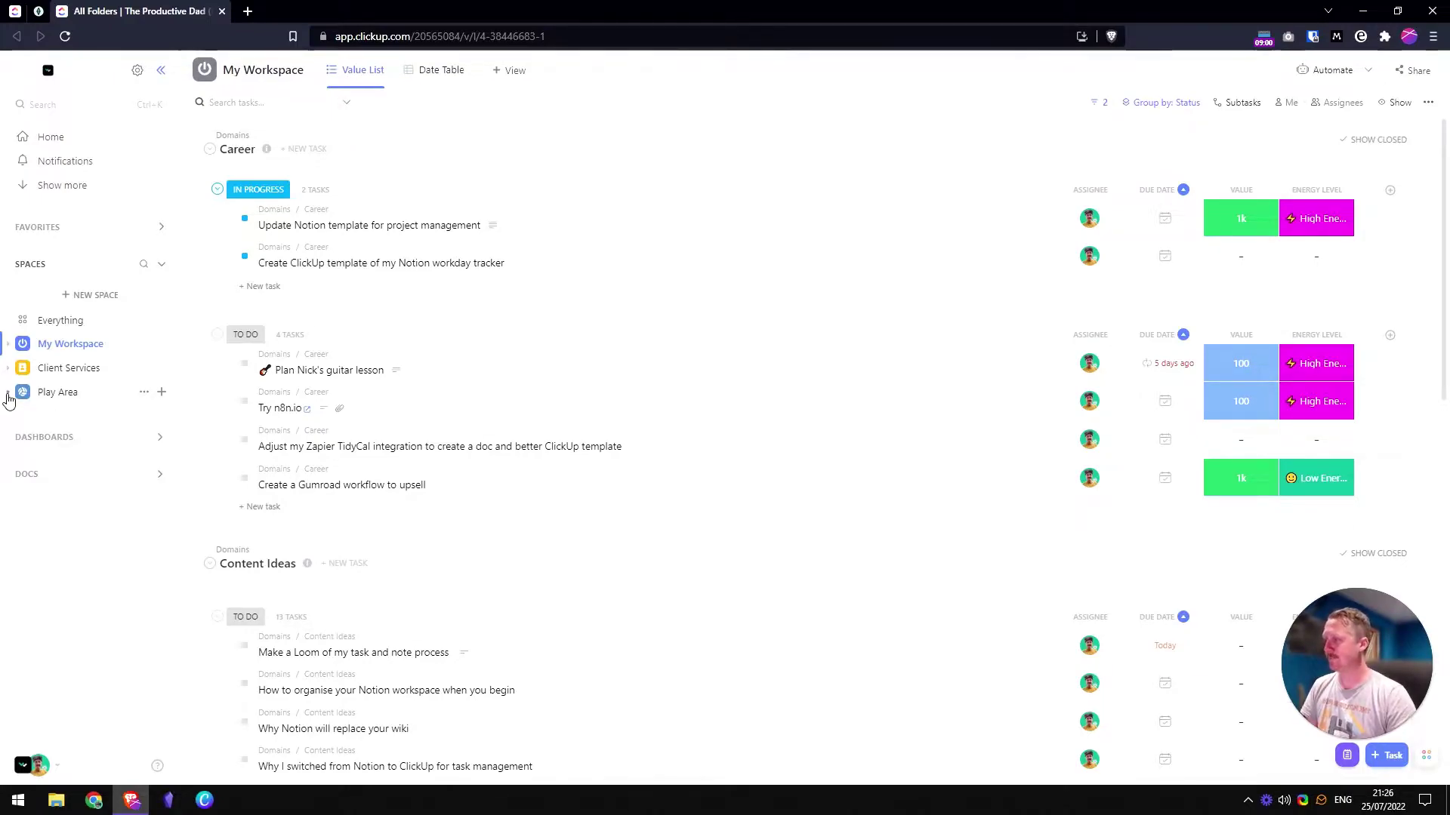
pyautogui.click(6, 346)
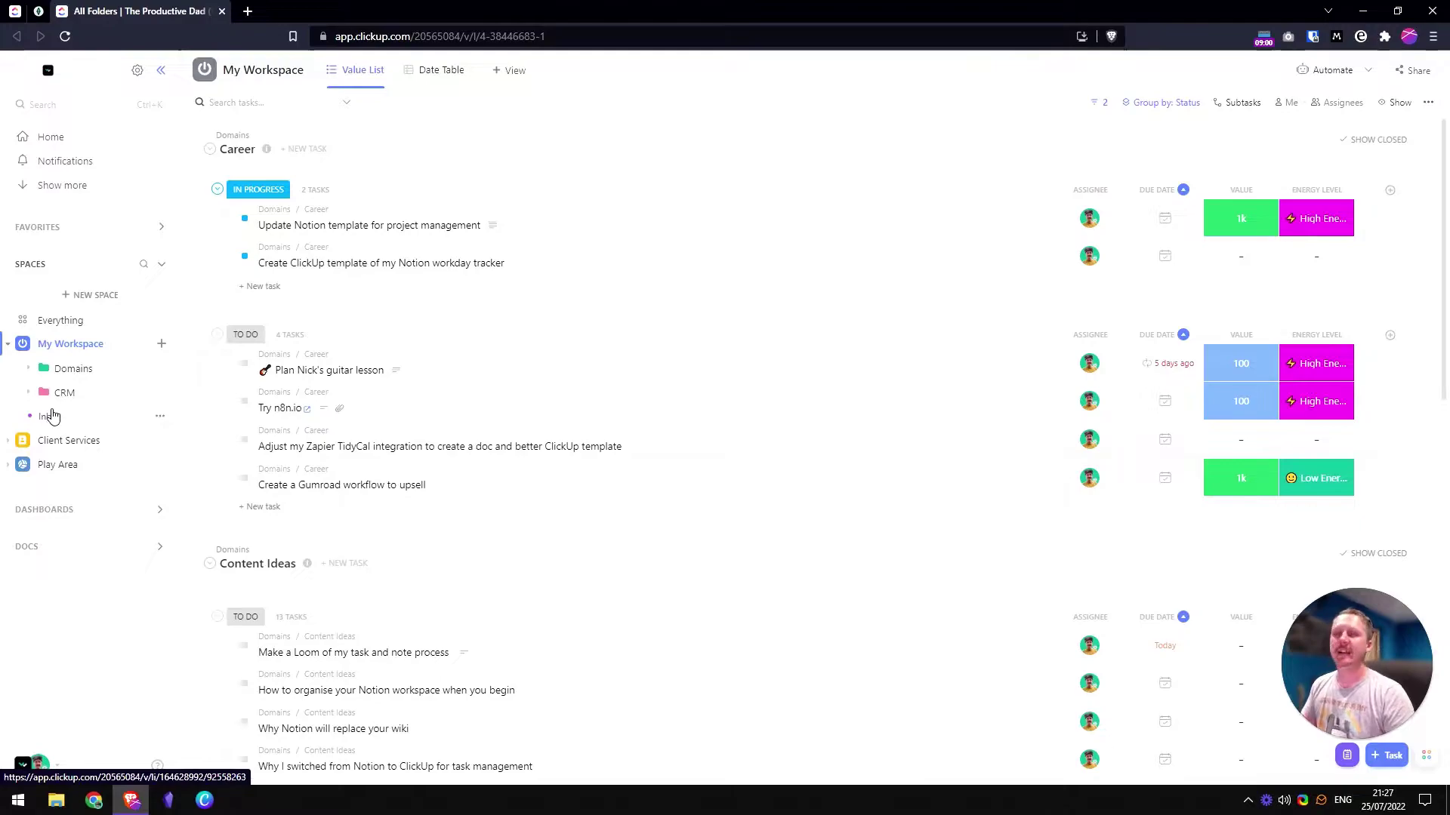
pyautogui.click(29, 369)
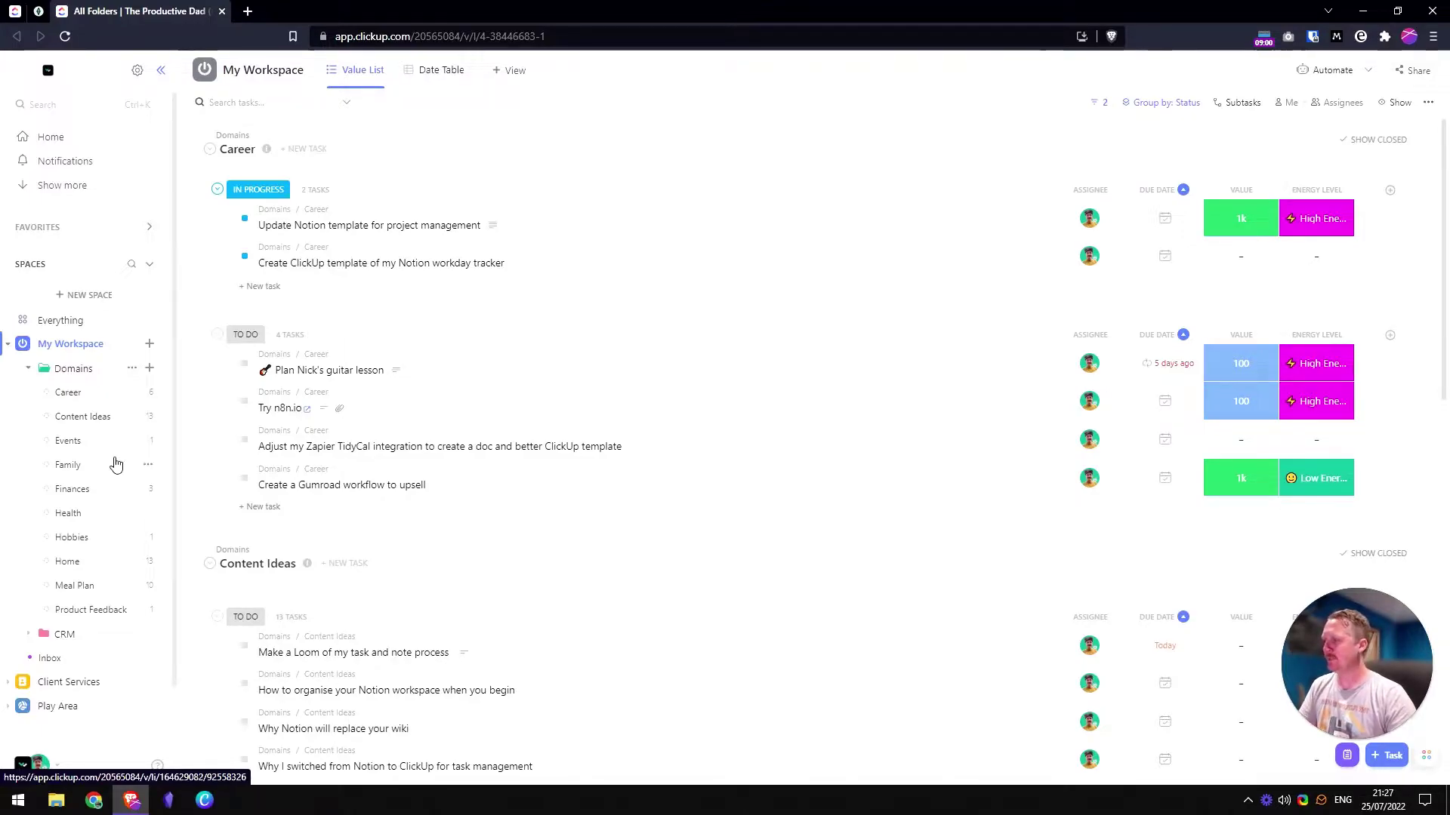
pyautogui.click(28, 634)
pyautogui.scroll(-2, 34, 615)
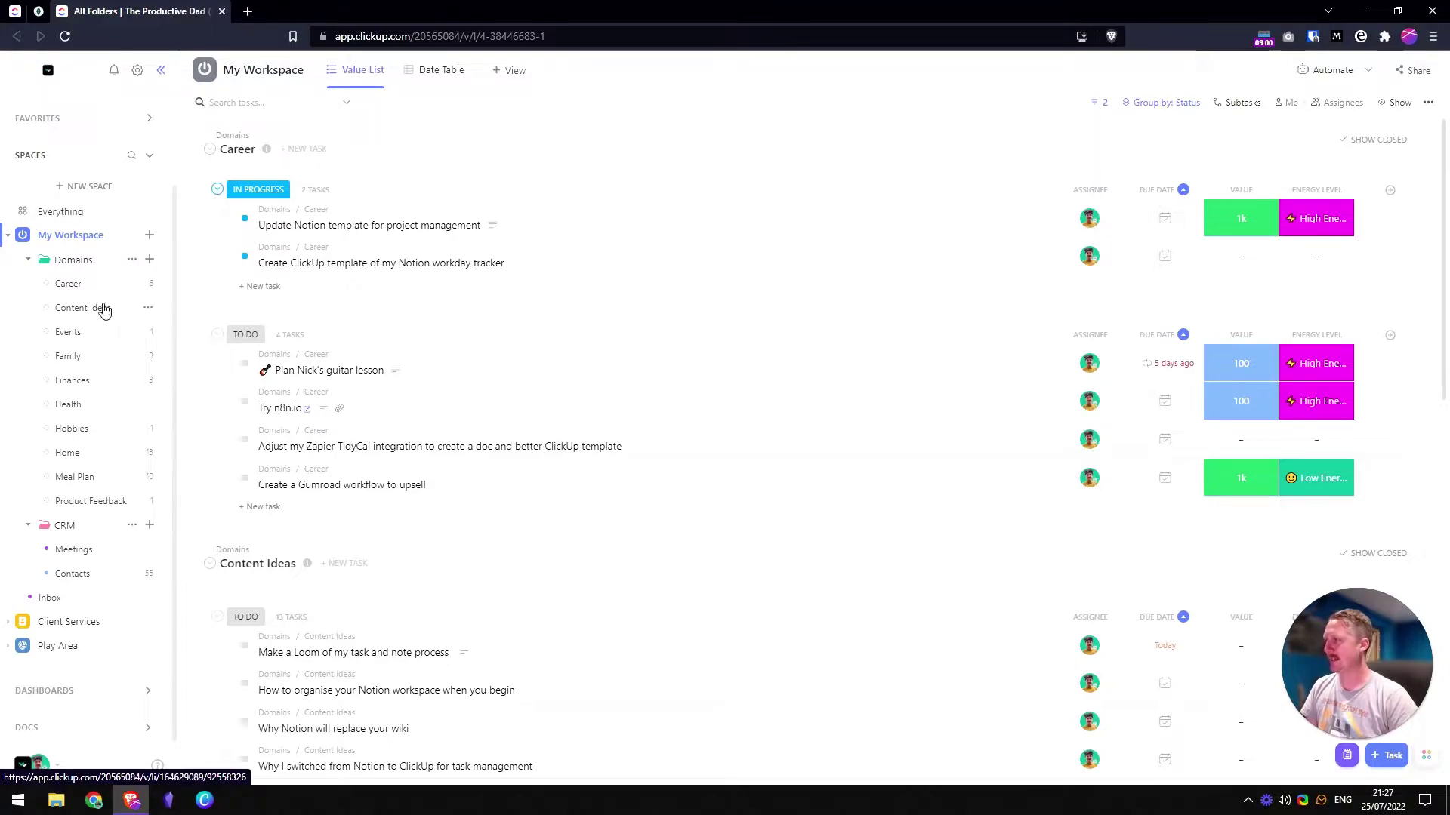
pyautogui.click(78, 312)
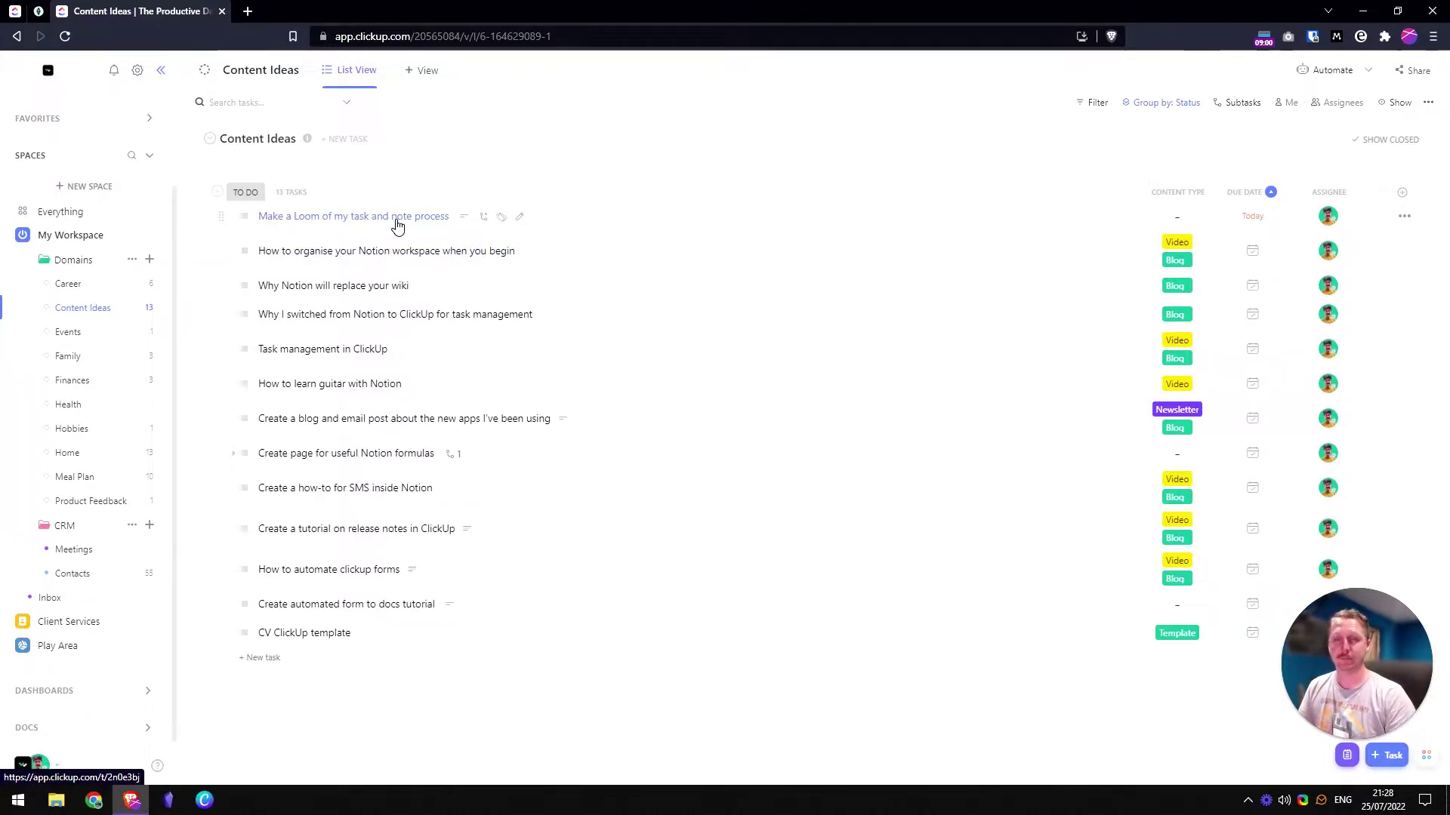
# - Set the Loom task to In Progress and tag its Content Type as Video and Blog
pyautogui.click(244, 218)
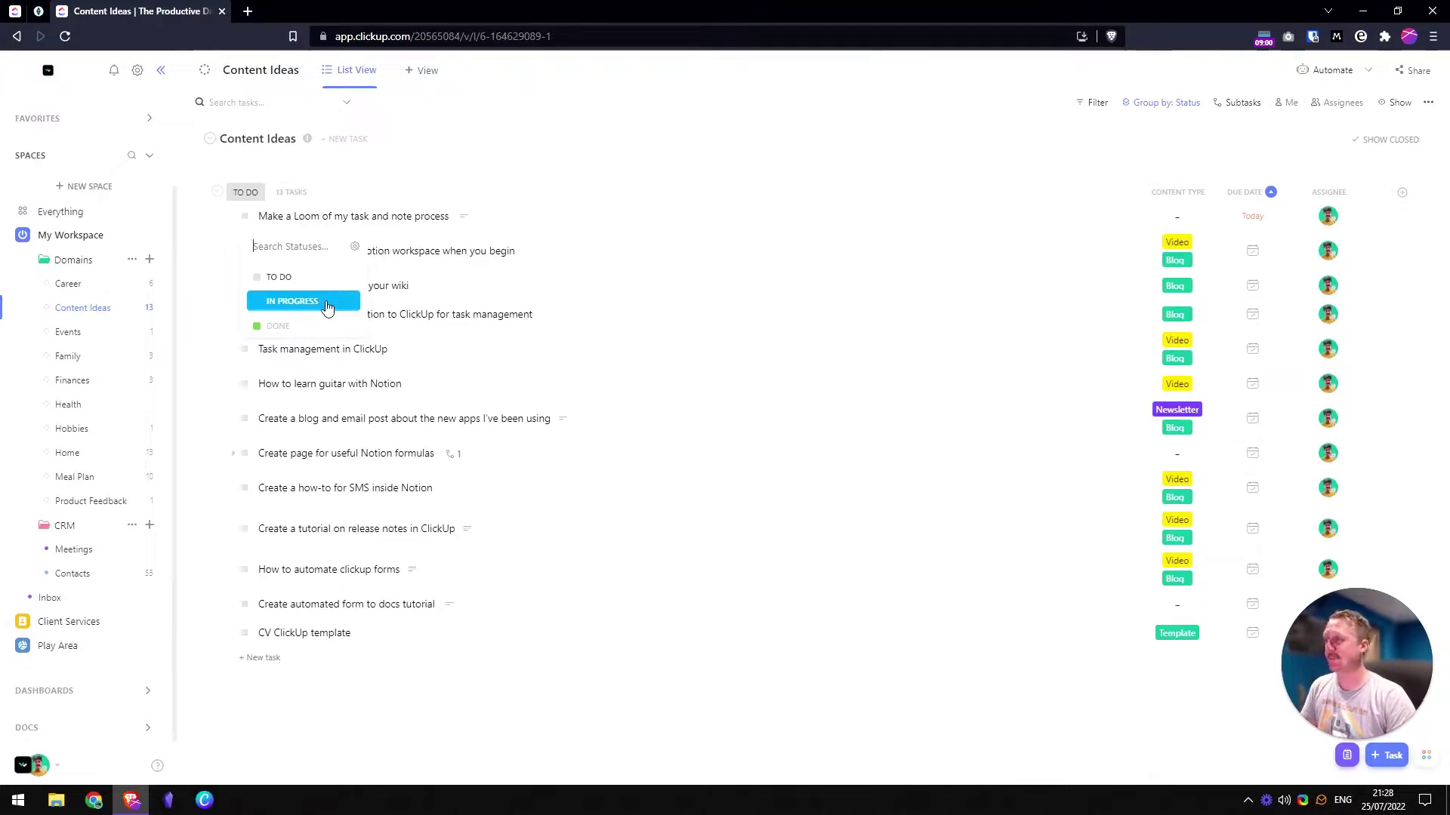
pyautogui.click(326, 303)
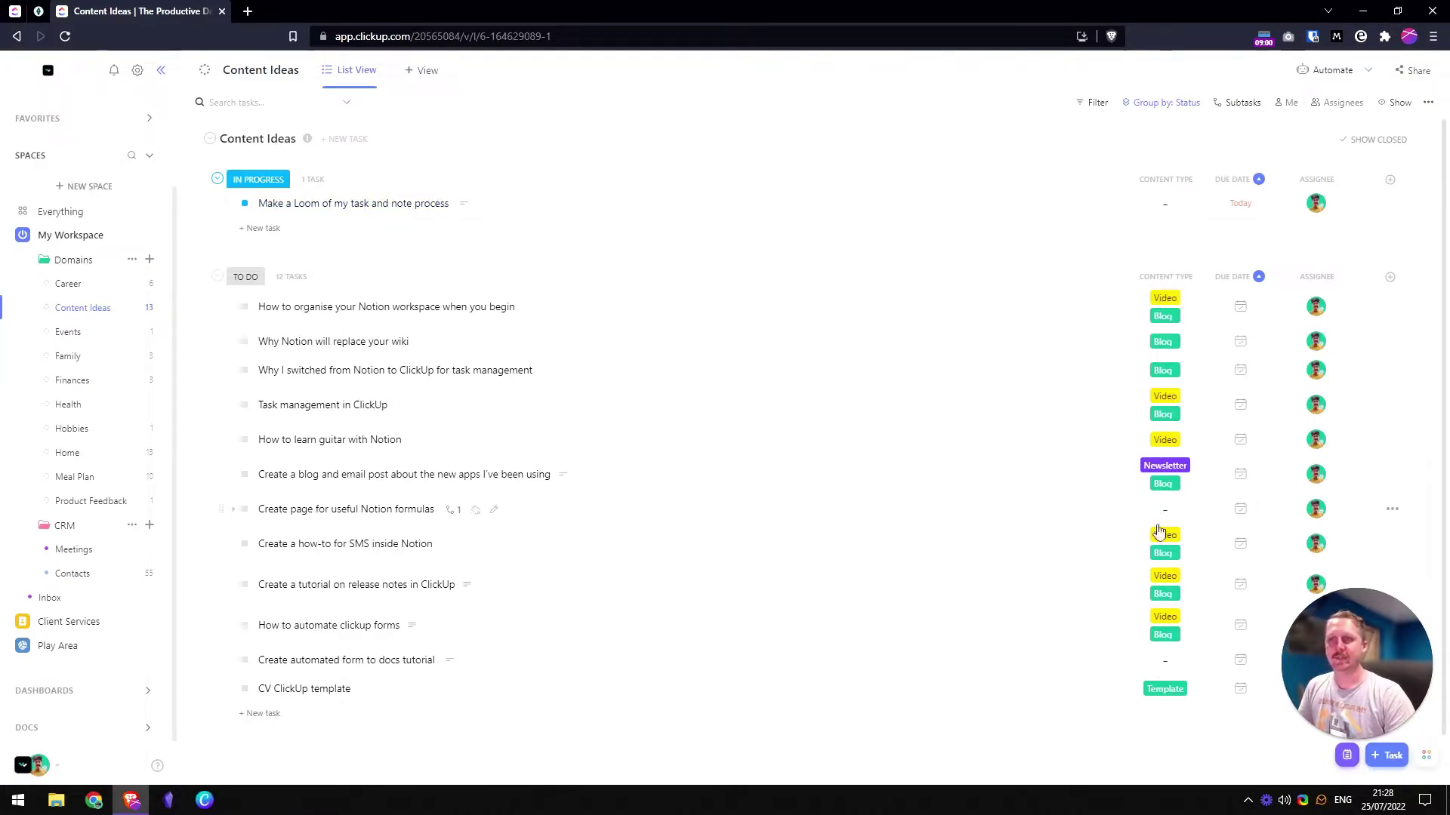
pyautogui.click(1165, 207)
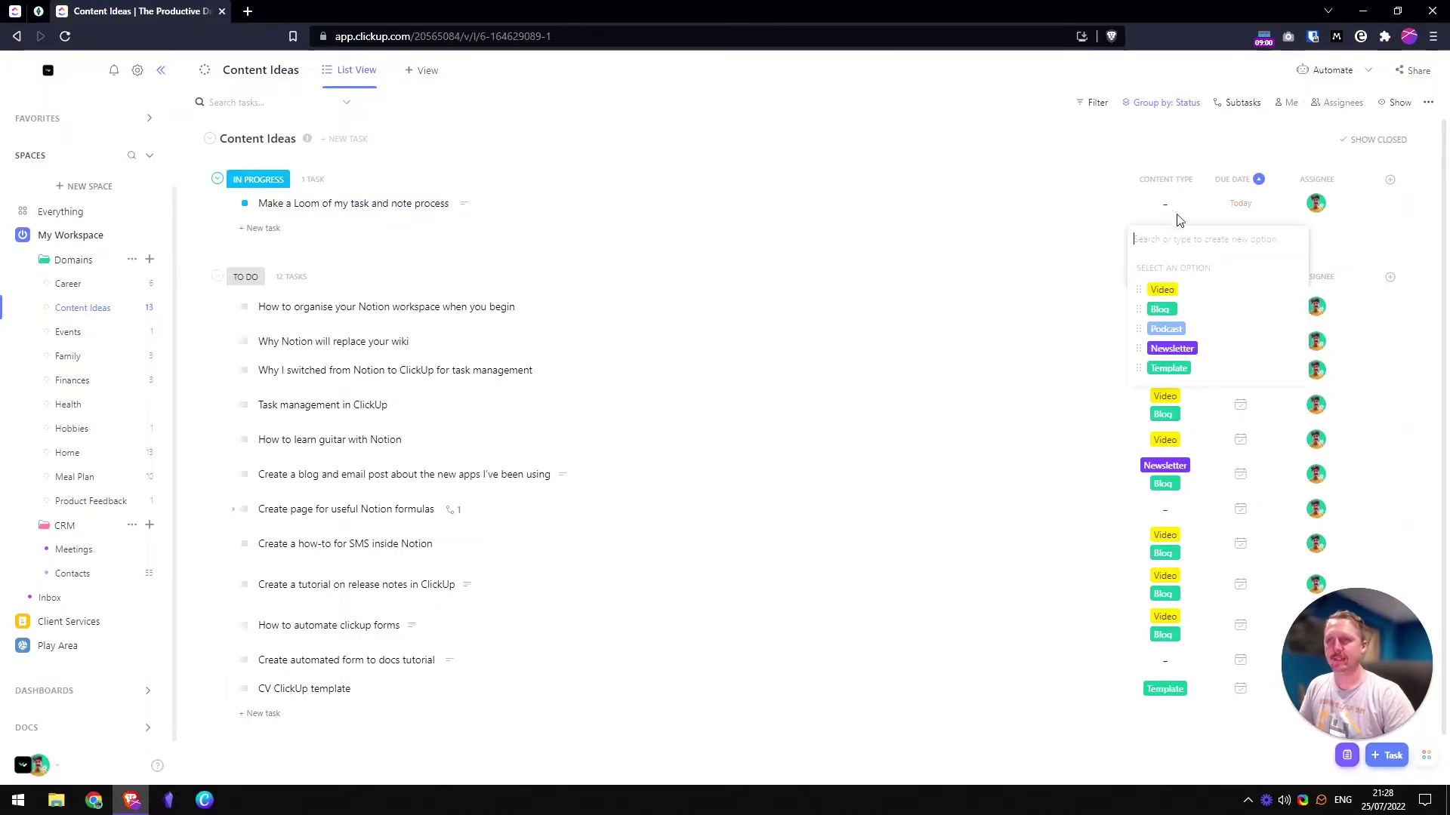
pyautogui.click(1162, 291)
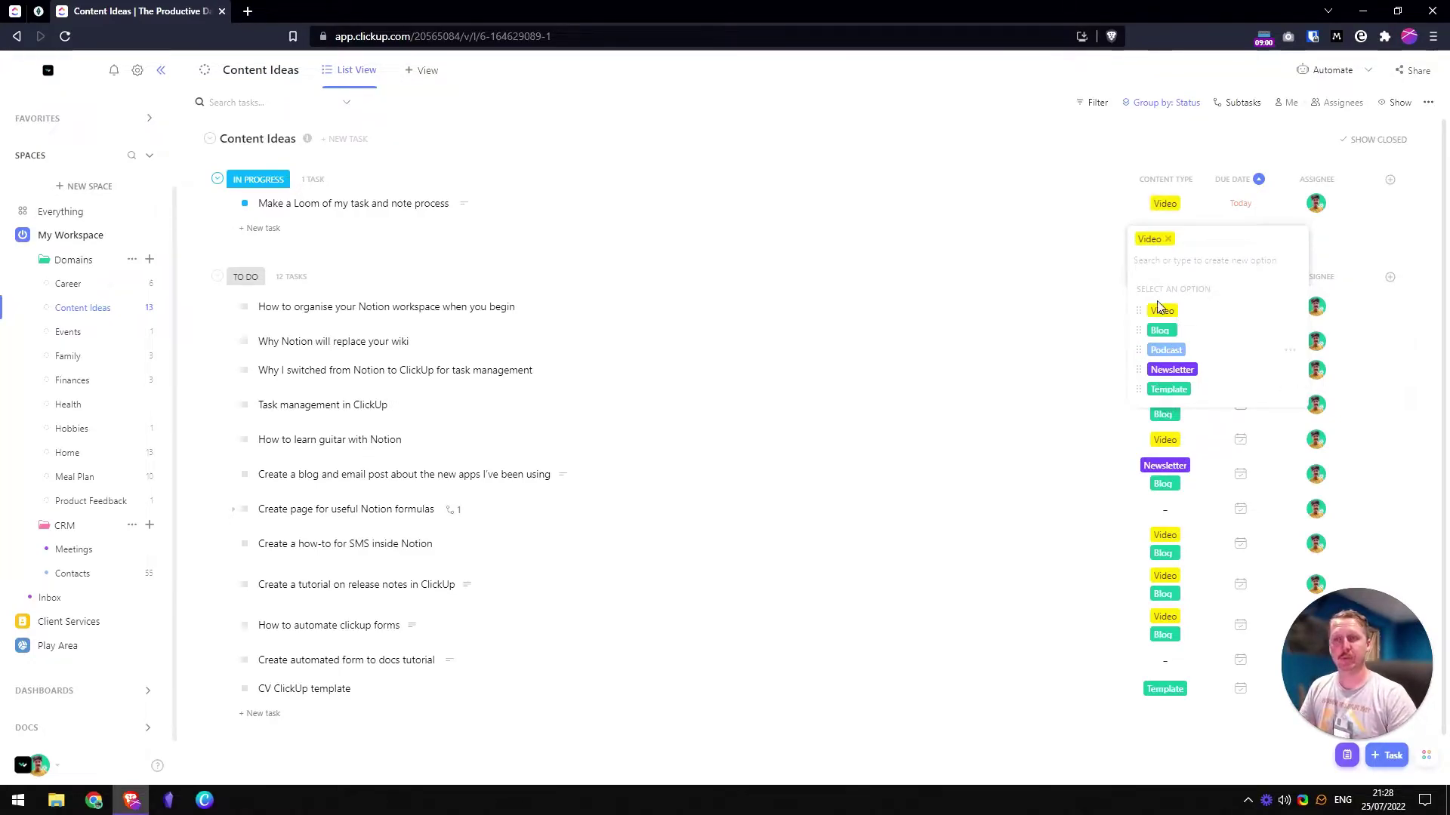
pyautogui.click(1161, 332)
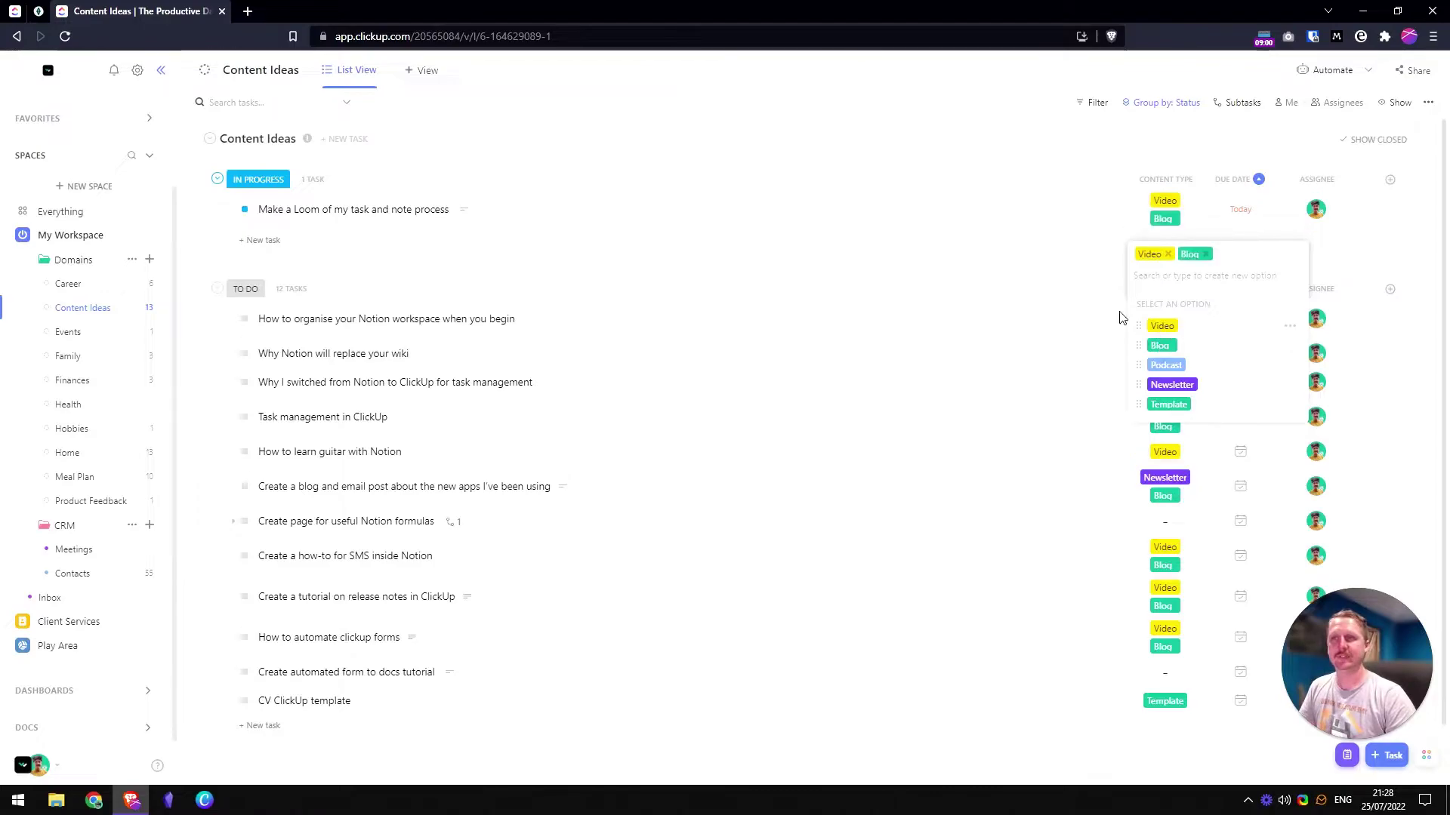
pyautogui.click(1071, 292)
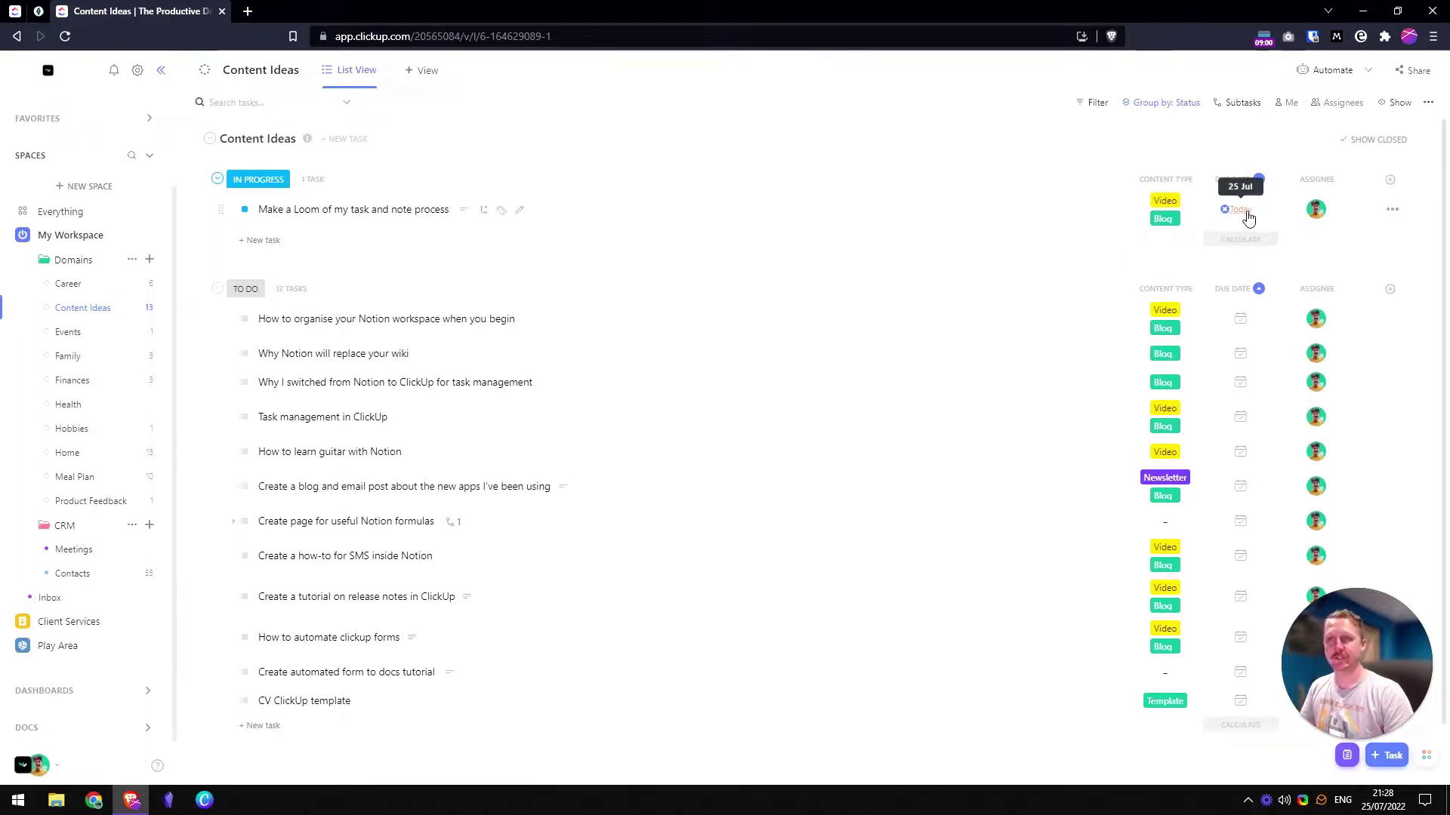
# - Check the Loom task's assignee, then open the task's full details
pyautogui.click(1317, 218)
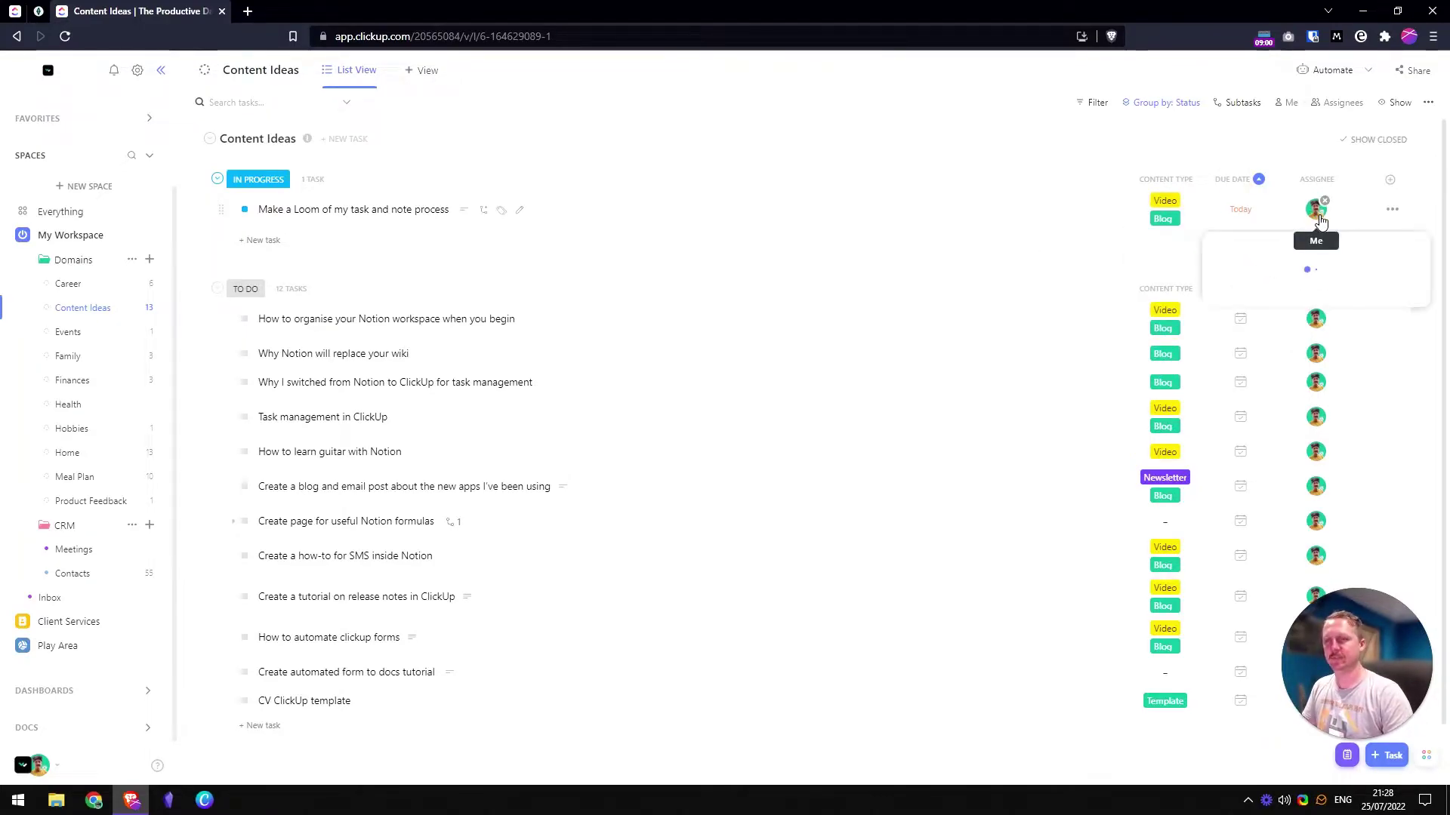
pyautogui.click(906, 287)
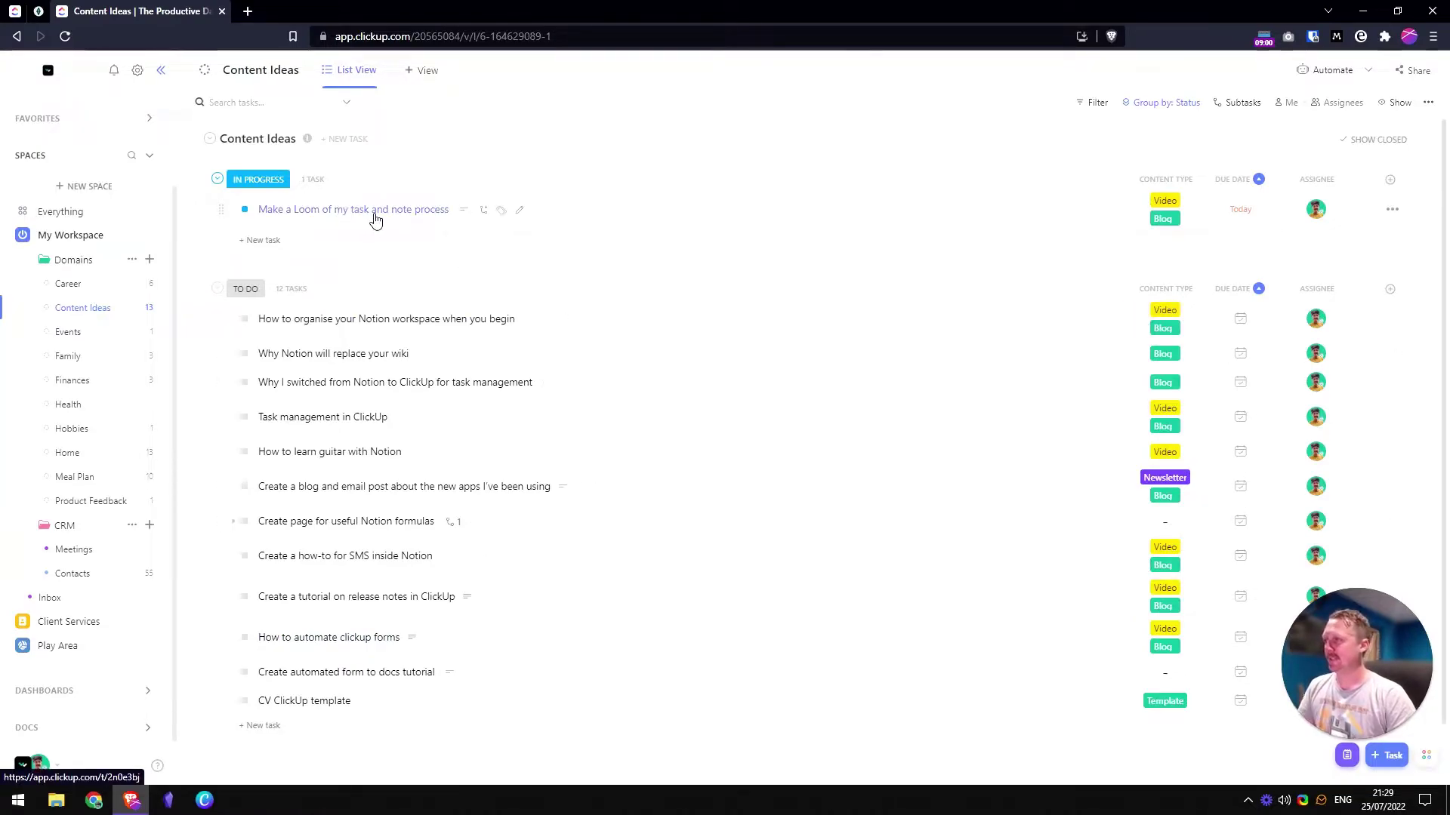
pyautogui.click(375, 215)
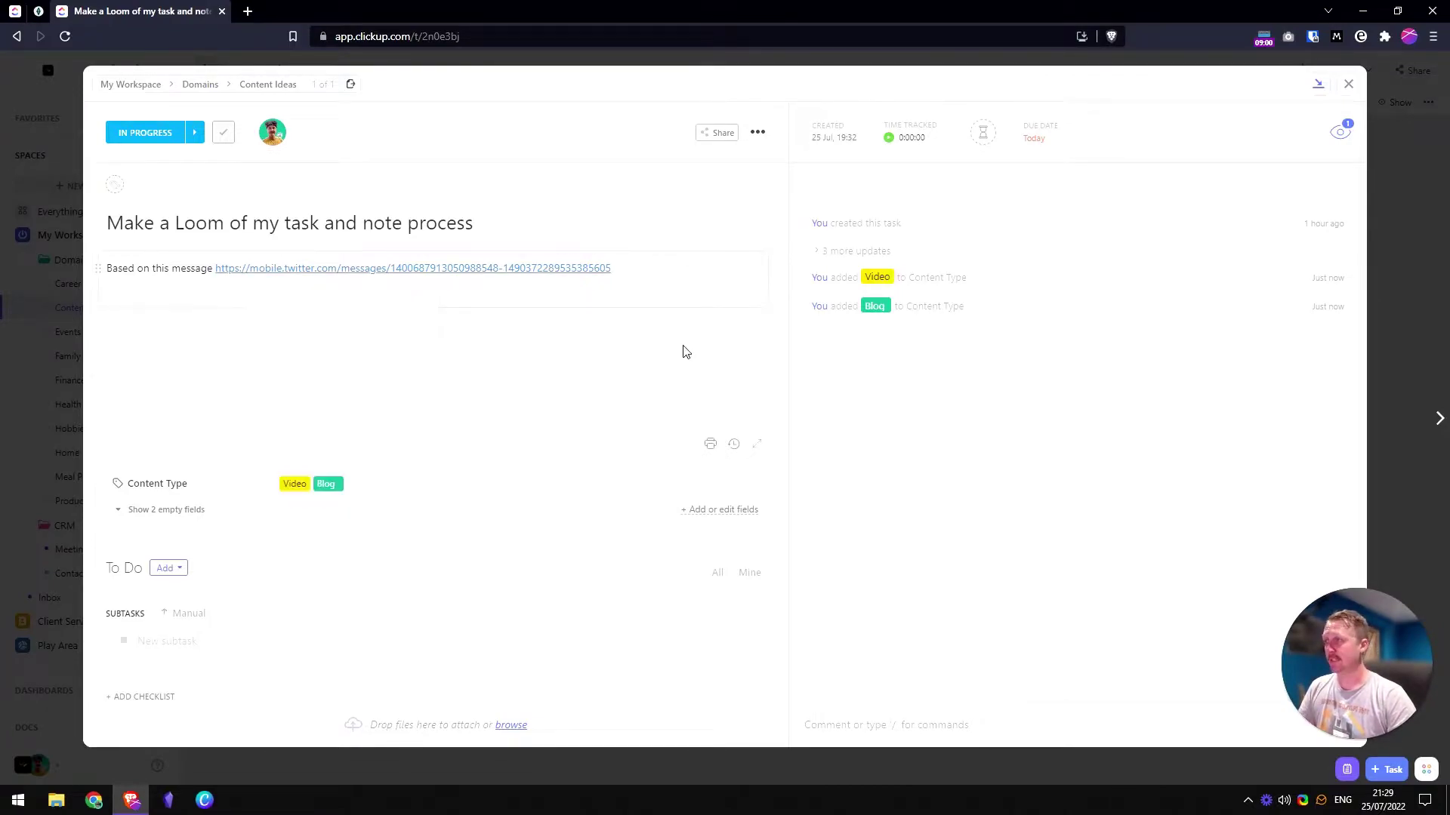
# - Reveal the two empty fields and preview the Value and Energy Level options without choosing
pyautogui.click(170, 511)
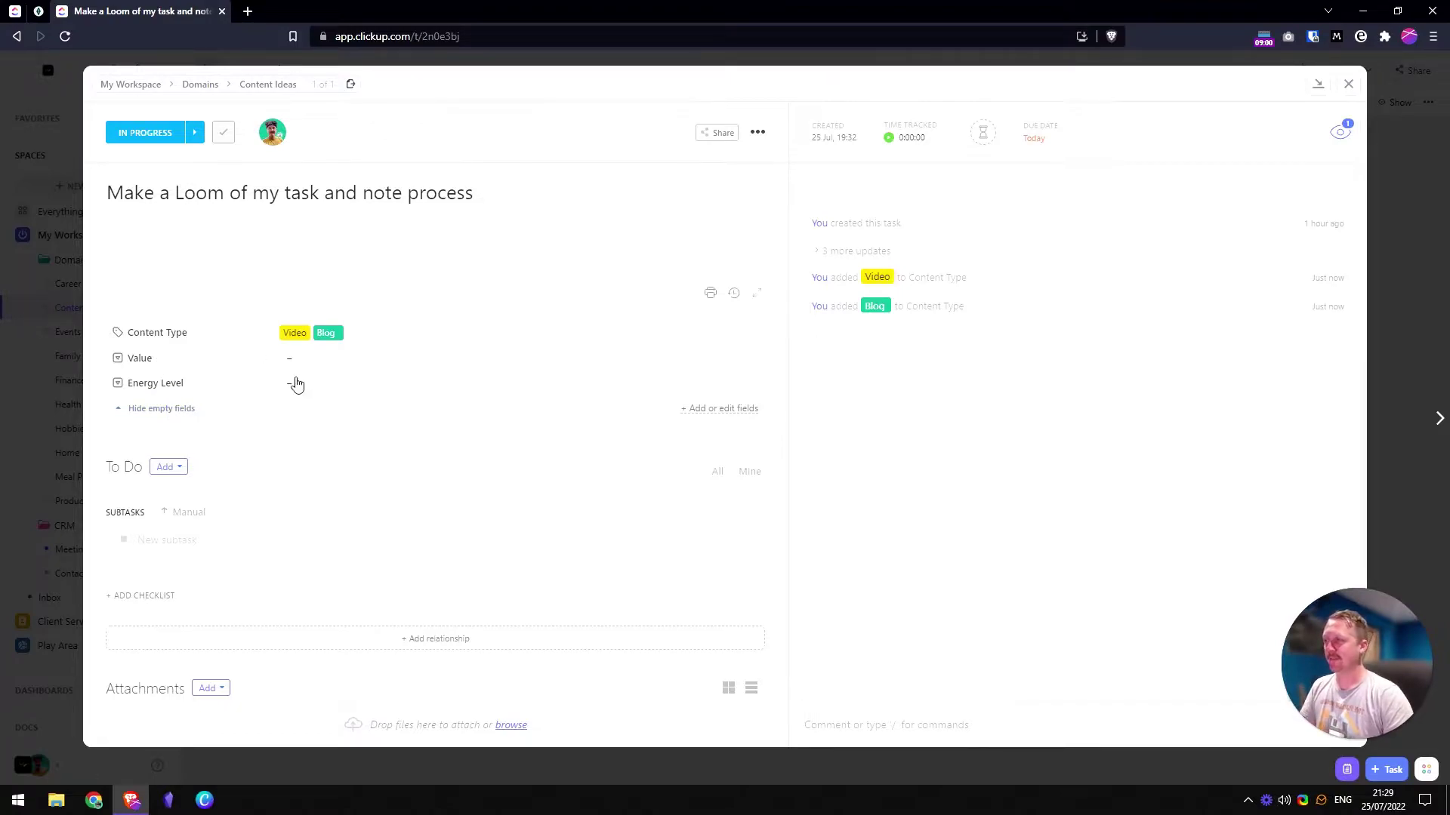
pyautogui.click(348, 378)
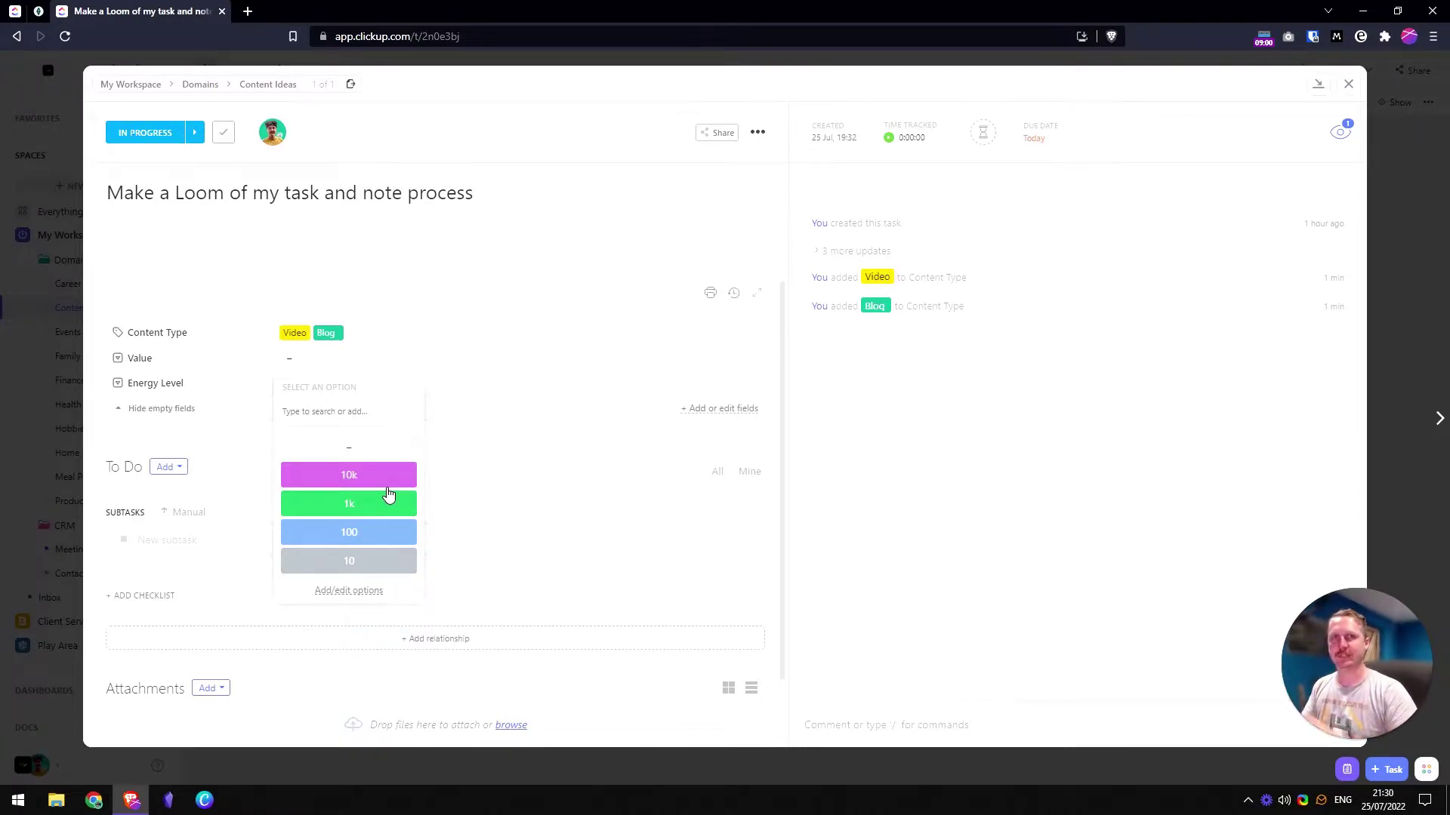
pyautogui.click(480, 473)
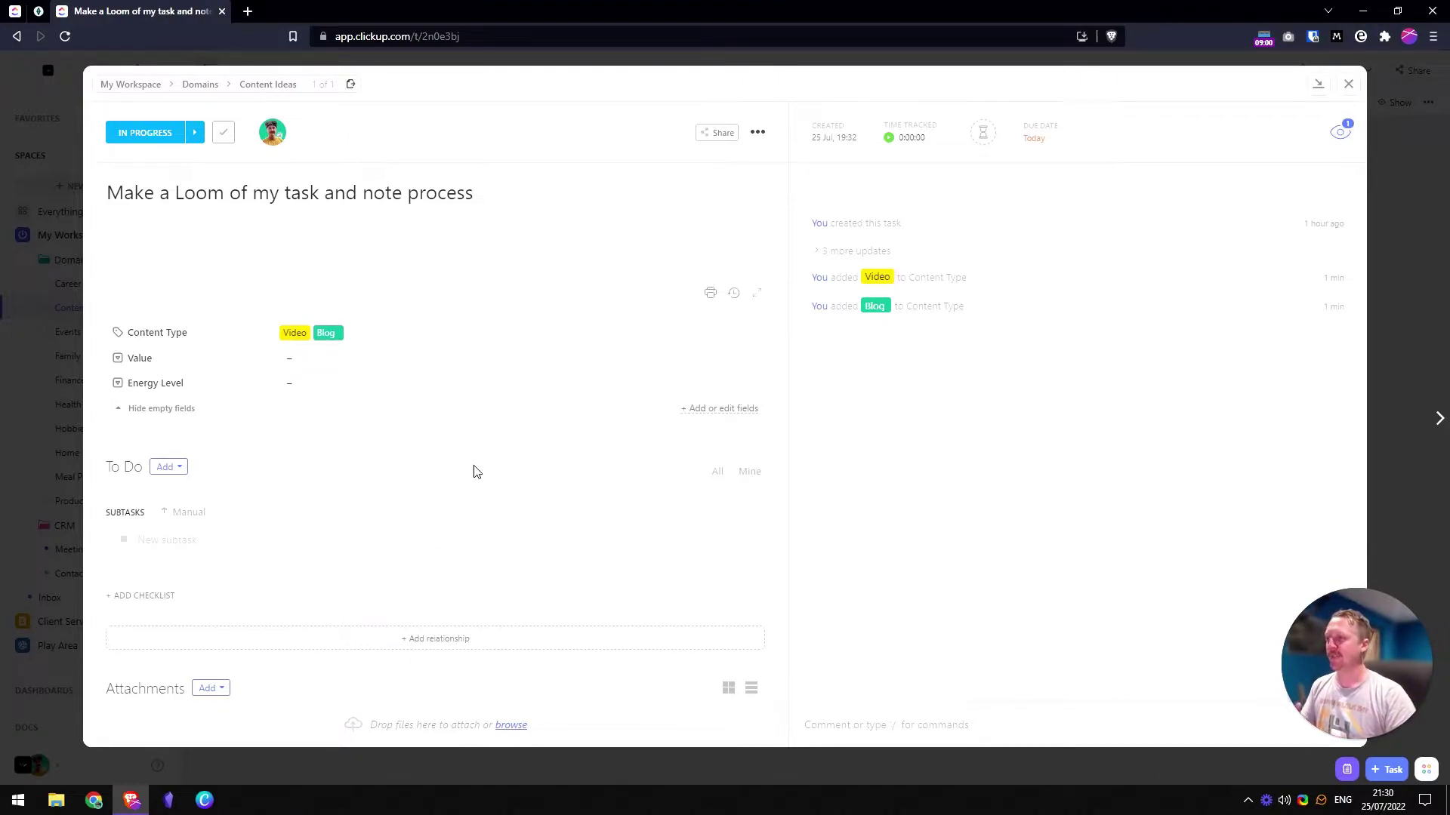
pyautogui.click(312, 394)
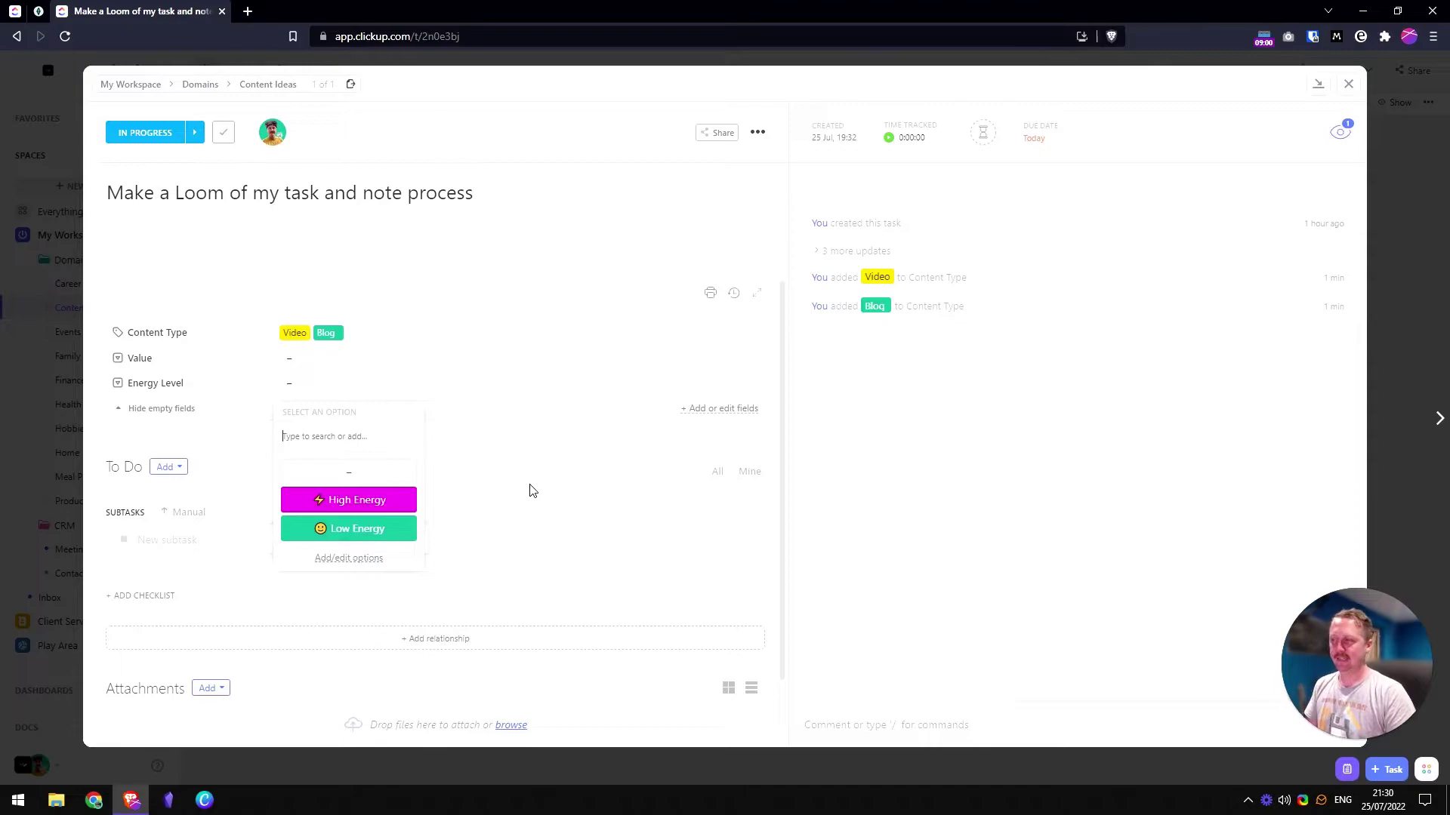
# - Set the Loom task's Energy Level to High Energy and its Value to 100
pyautogui.click(384, 508)
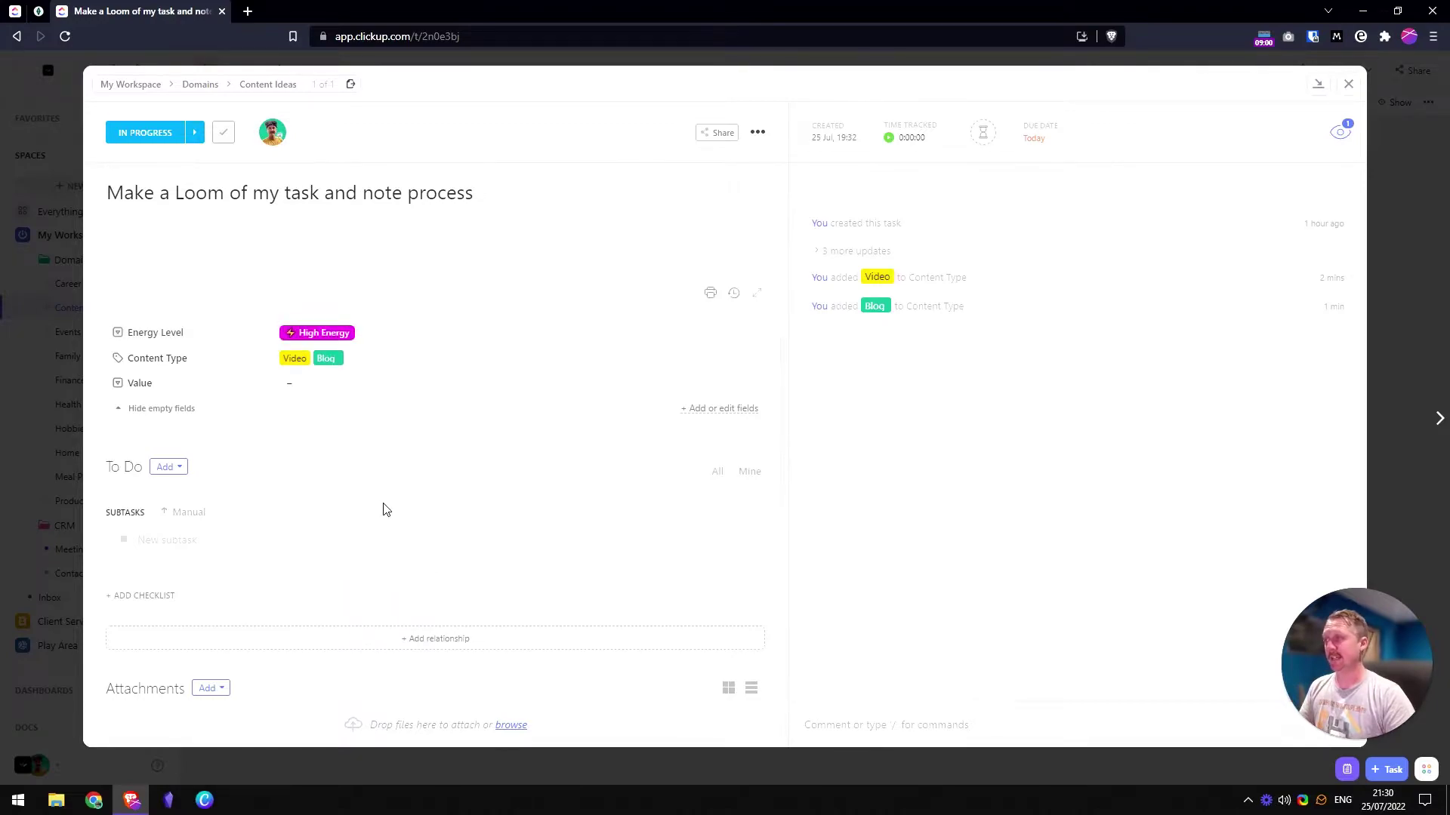
pyautogui.click(321, 391)
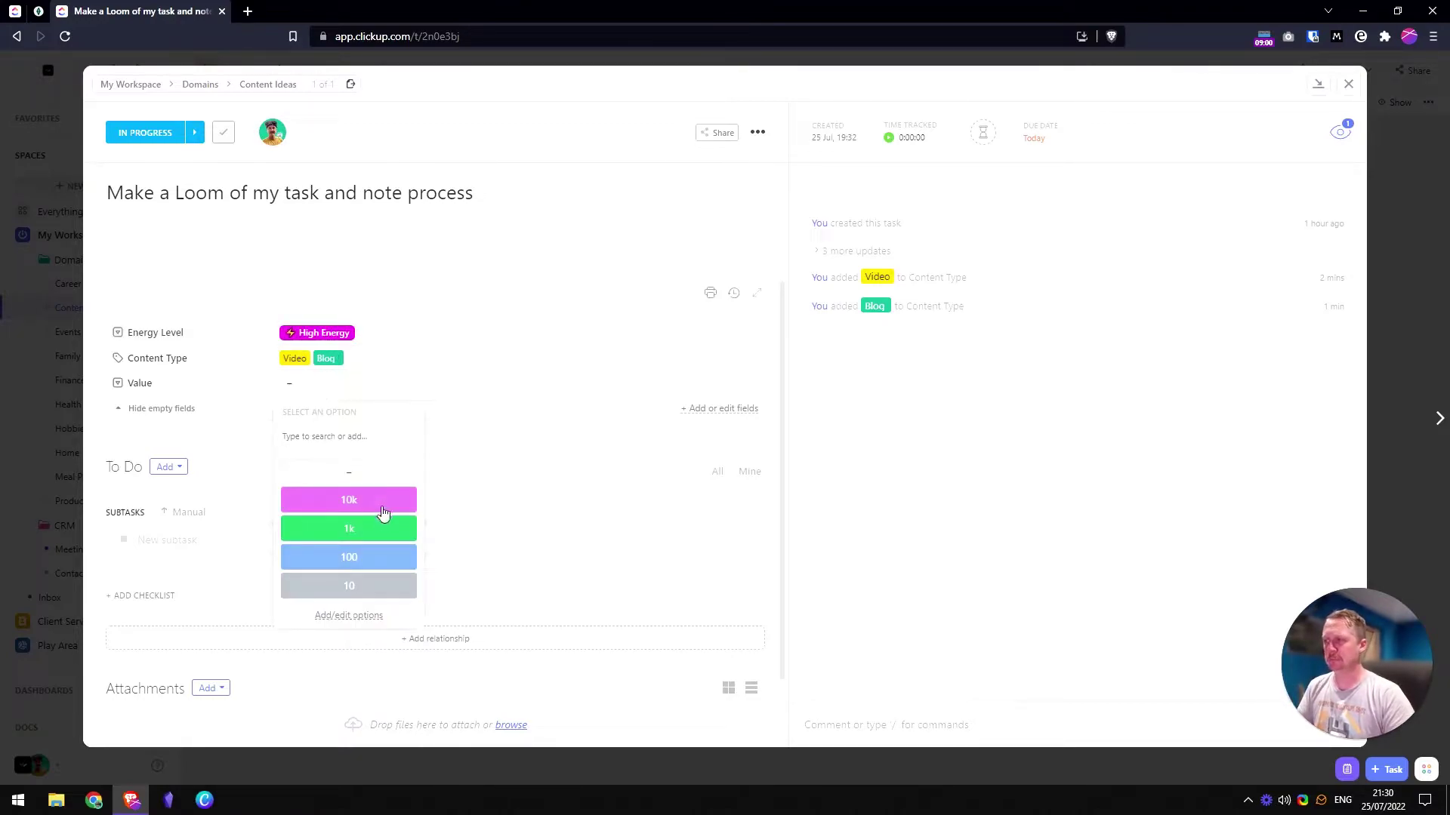
pyautogui.click(375, 557)
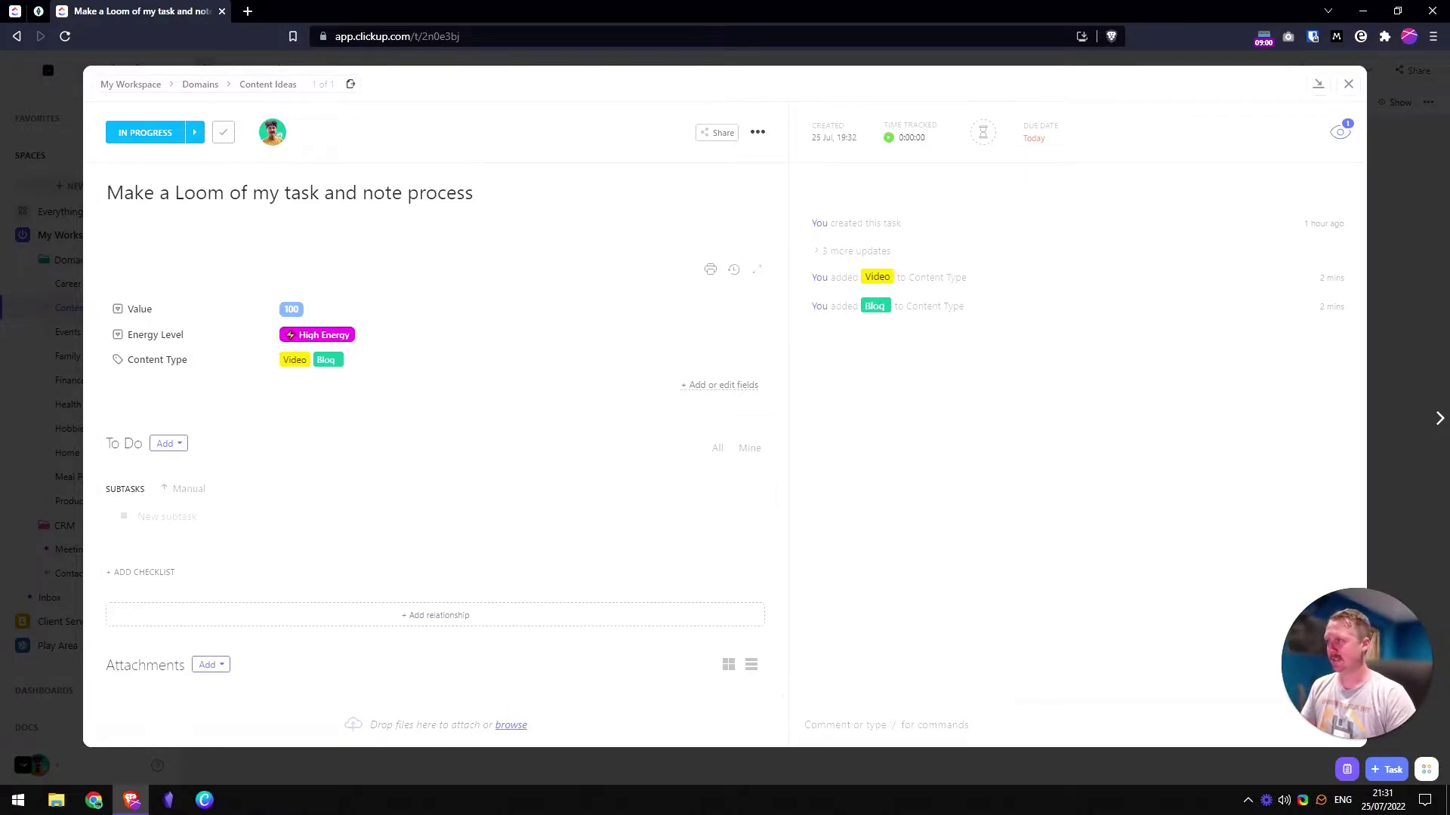
pyautogui.click(167, 516)
# - Add the subtask 'Film the video' and set it to In Progress
pyautogui.write('F')
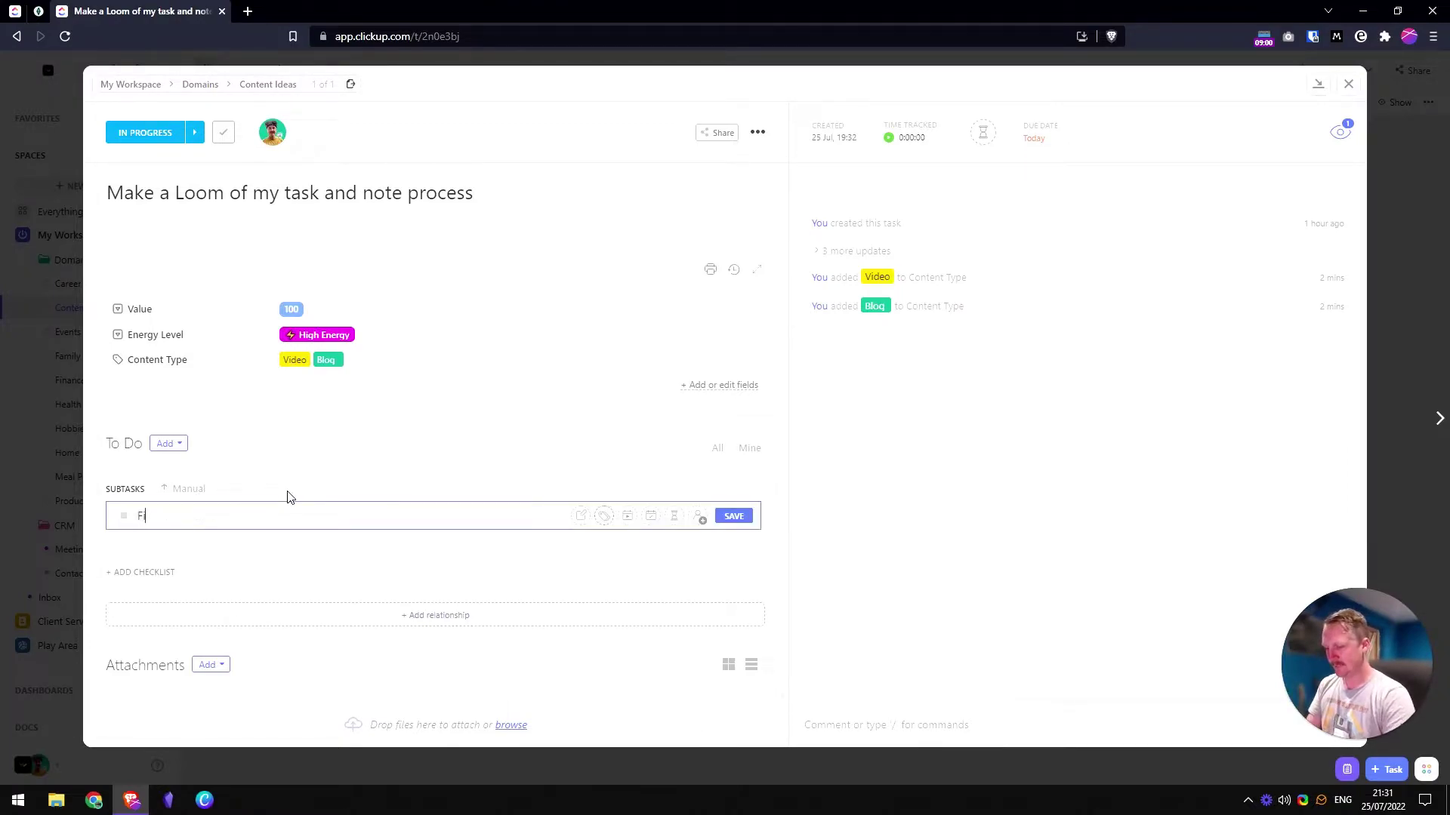
pyautogui.write('ilm the video')
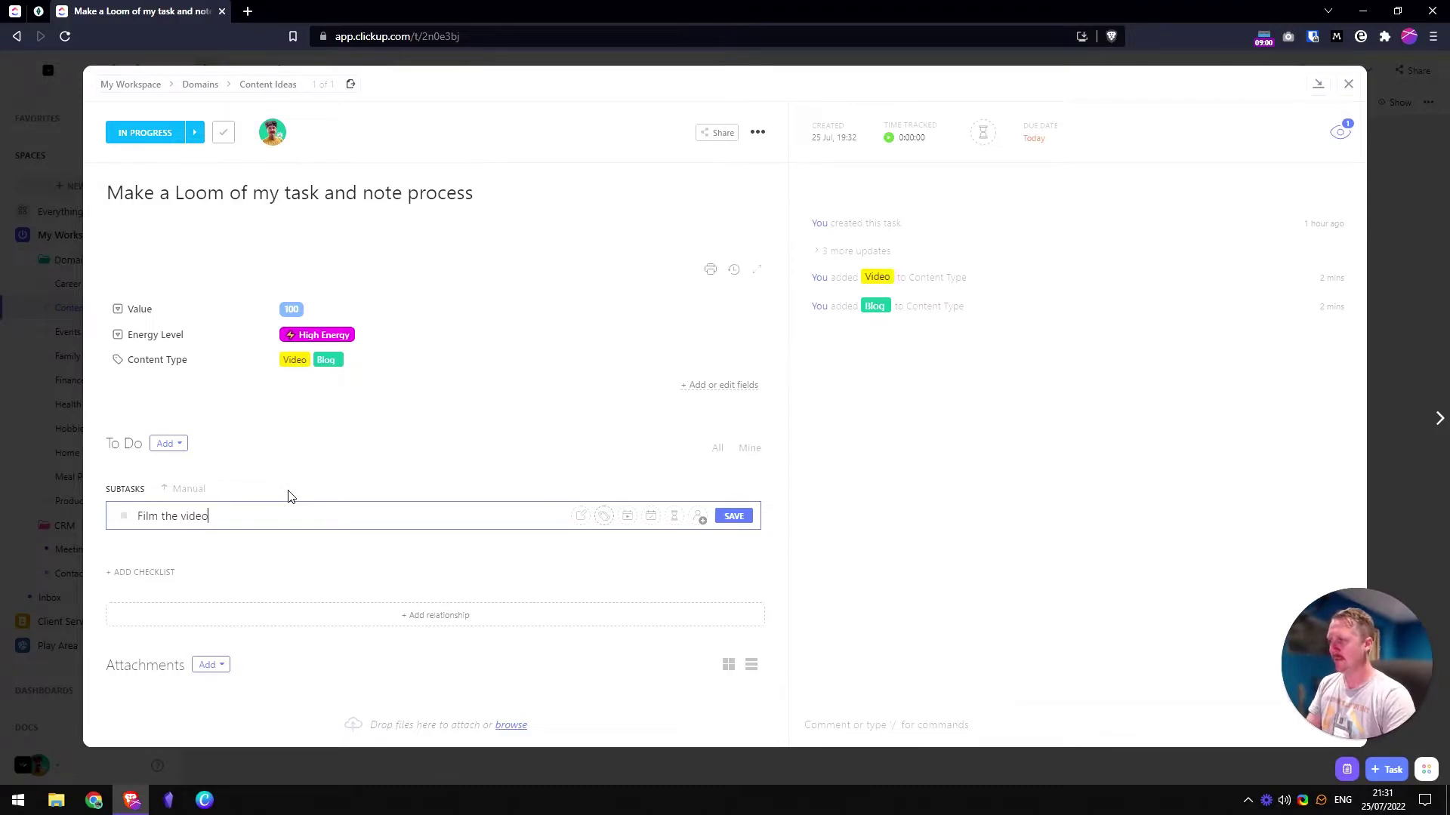
pyautogui.press('Return')
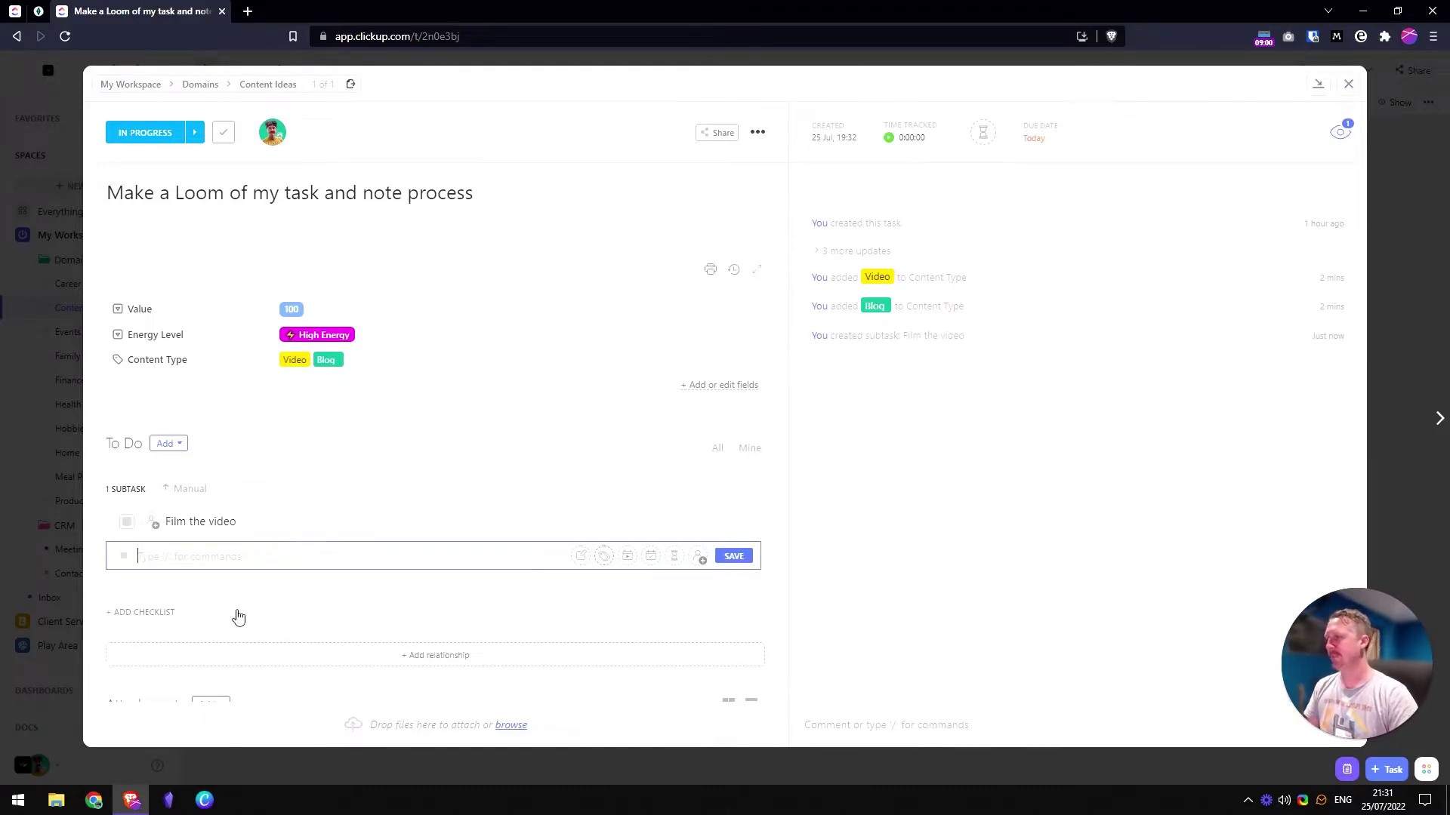
pyautogui.click(123, 523)
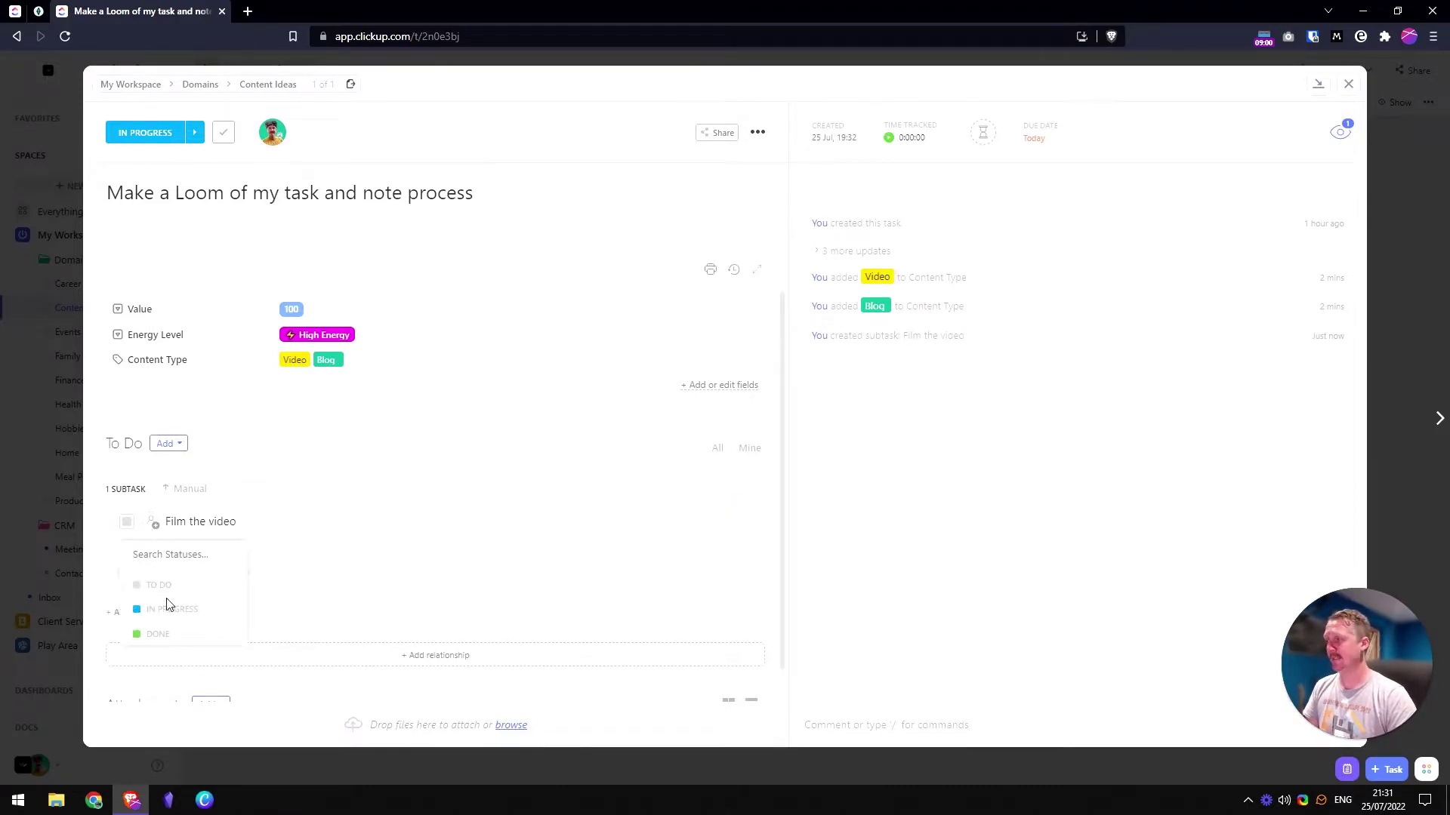
pyautogui.click(180, 610)
pyautogui.click(127, 521)
# - Add subtasks 'Edit the video', 'Blur out sensitive info', 'Publish the video to YouTube', 'Share on the socials'
pyautogui.click(168, 557)
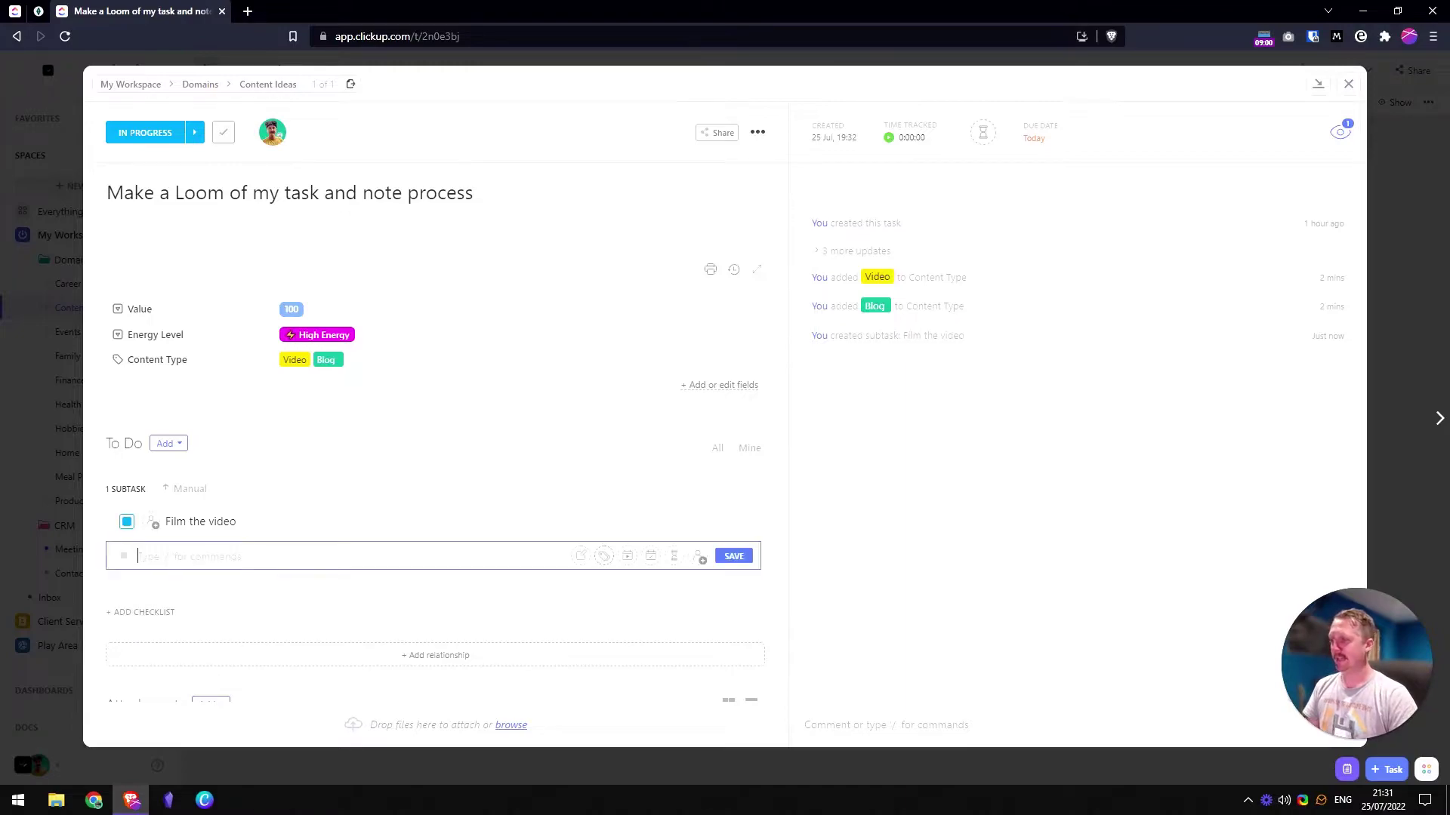
pyautogui.write('Edit the video')
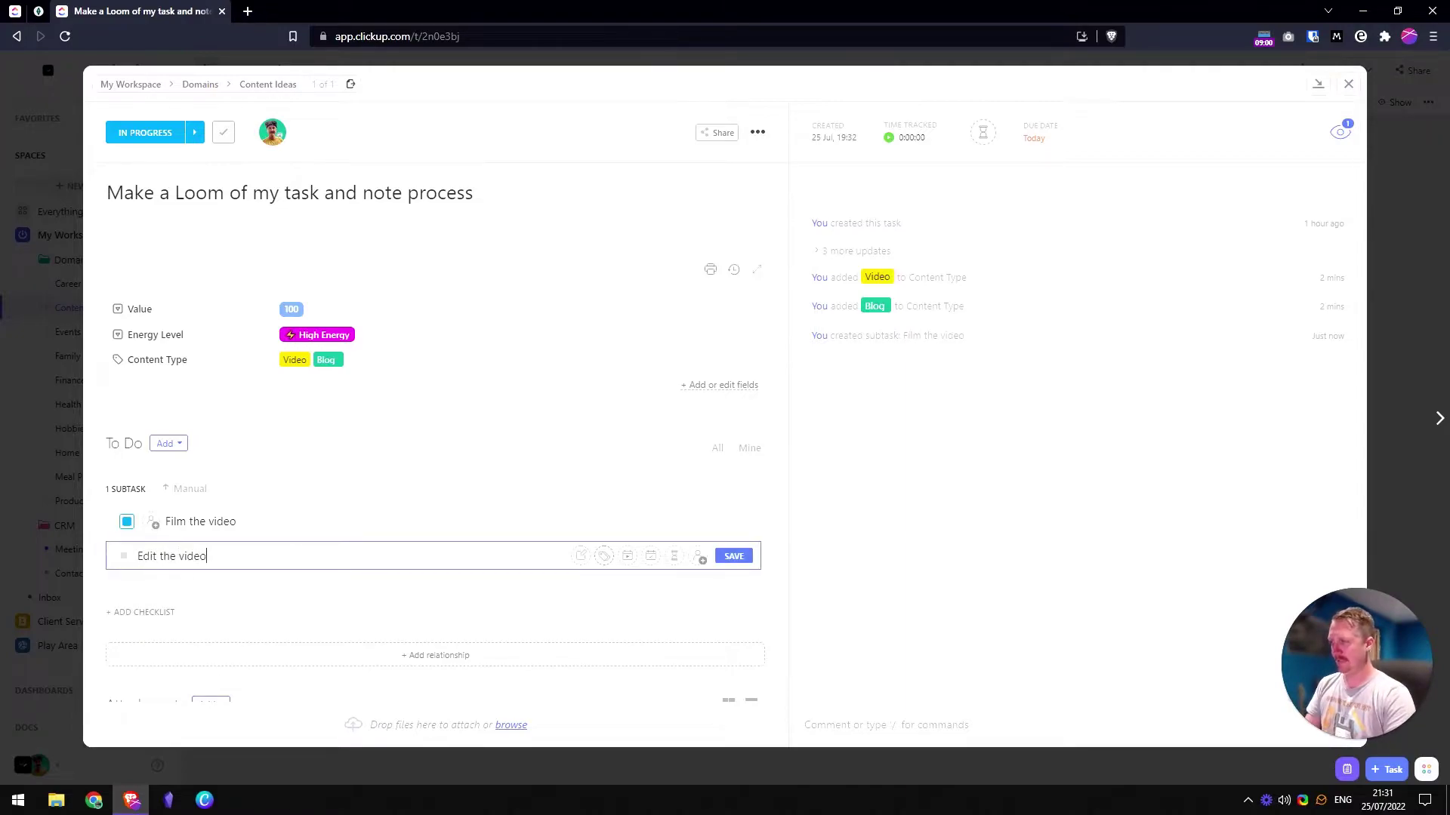
pyautogui.press('Return')
pyautogui.write('Blur ')
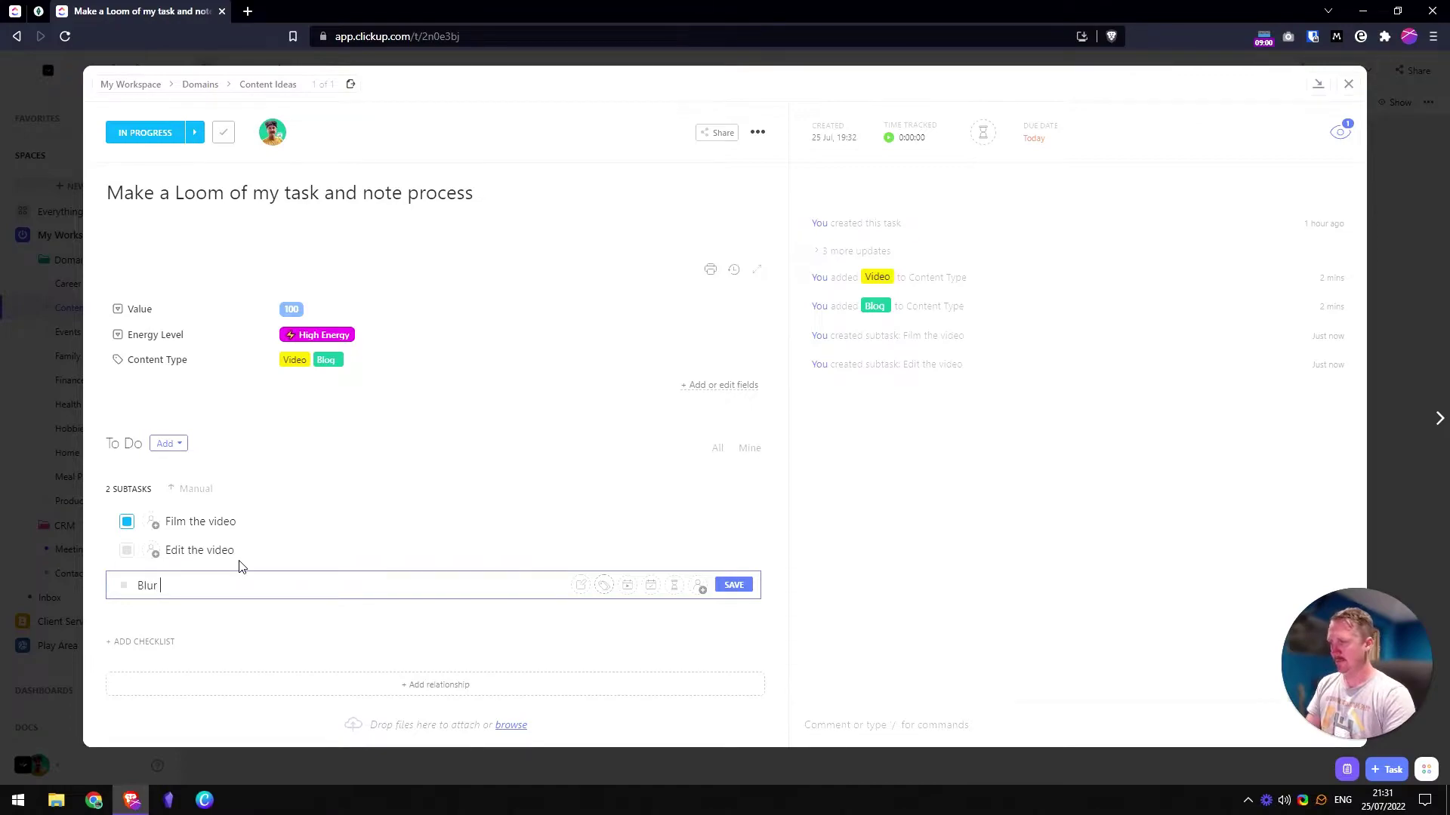
pyautogui.write('out sen')
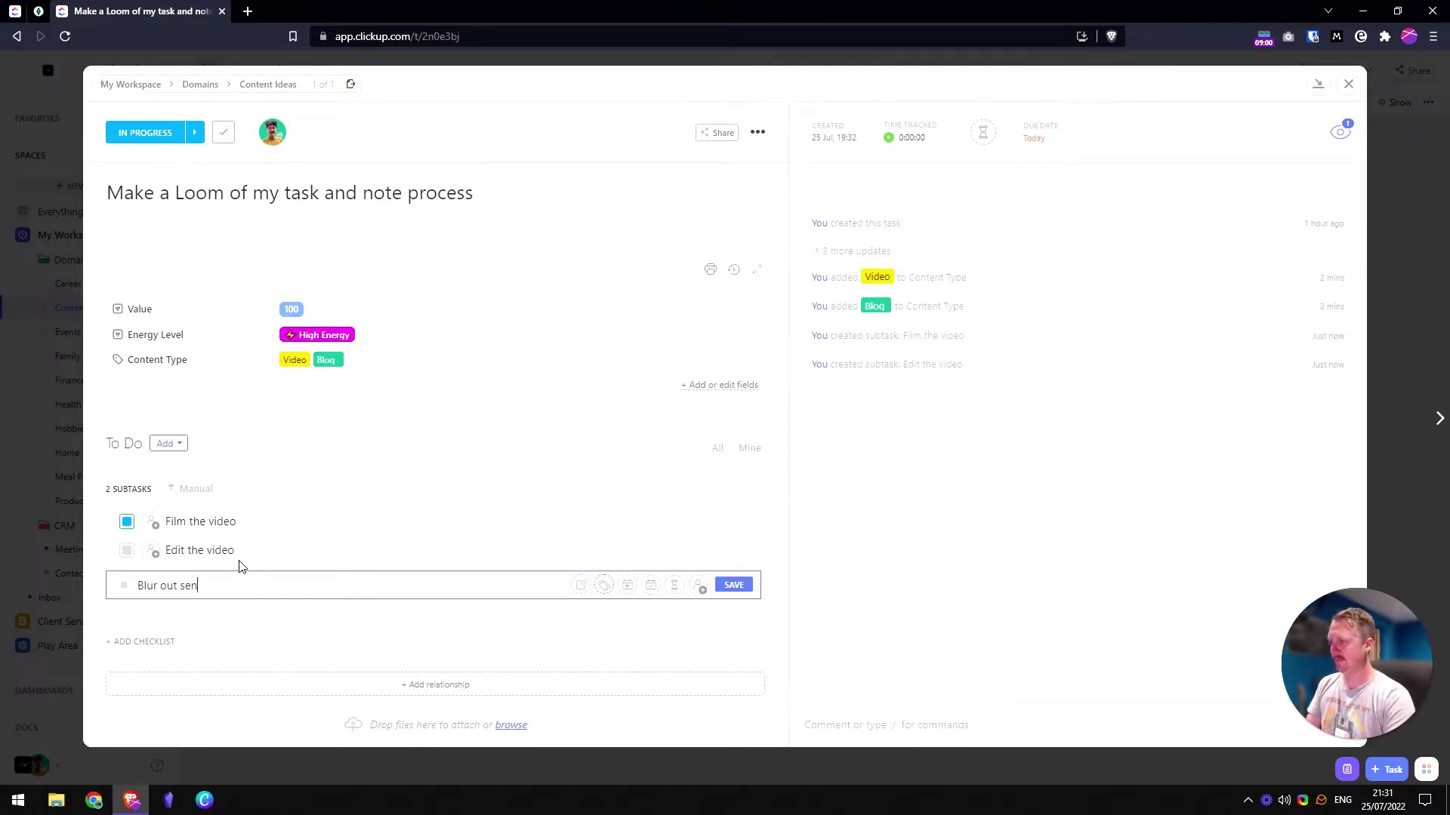
pyautogui.write('sitive info')
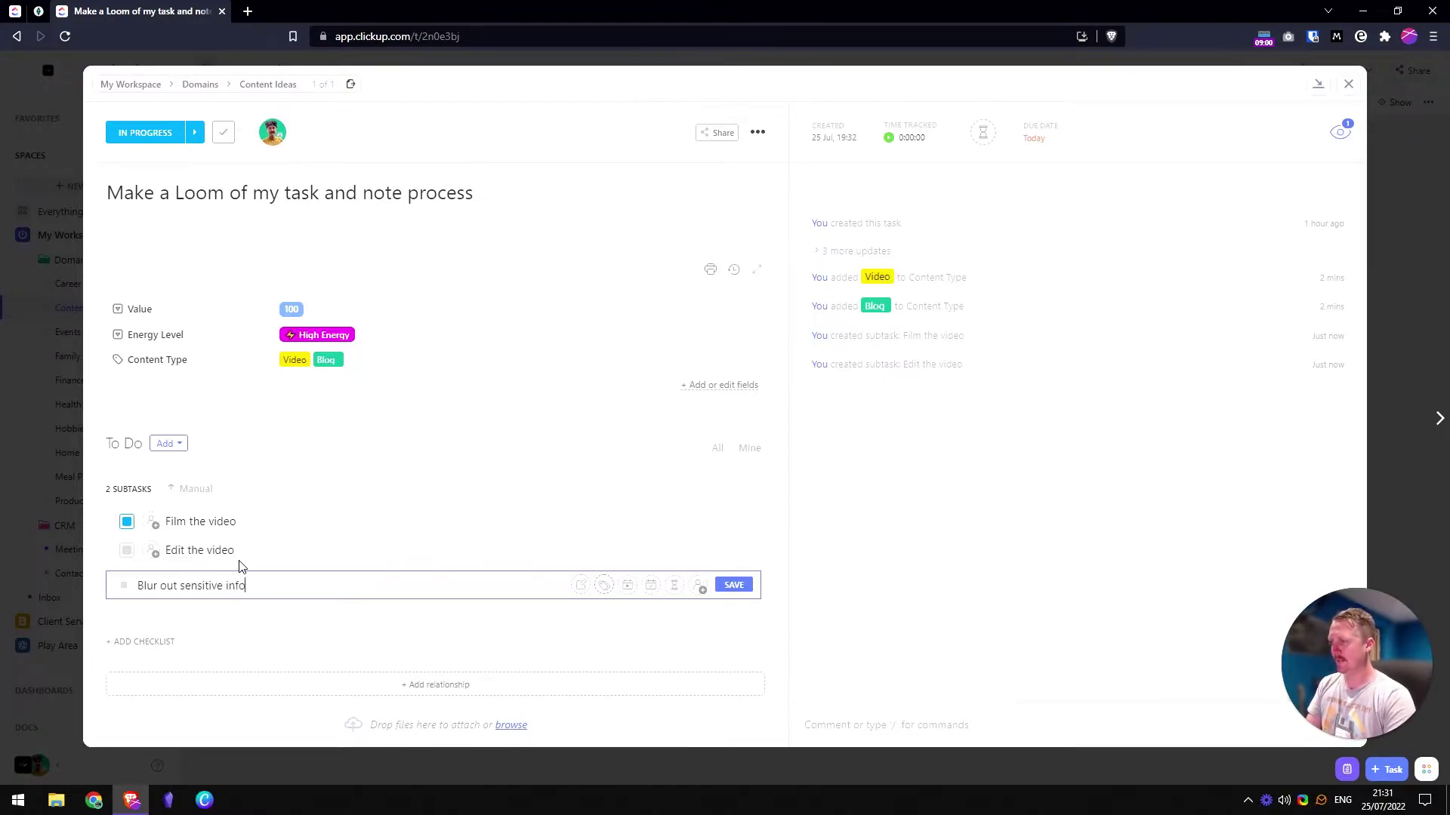
pyautogui.press('Return')
pyautogui.write('Publs')
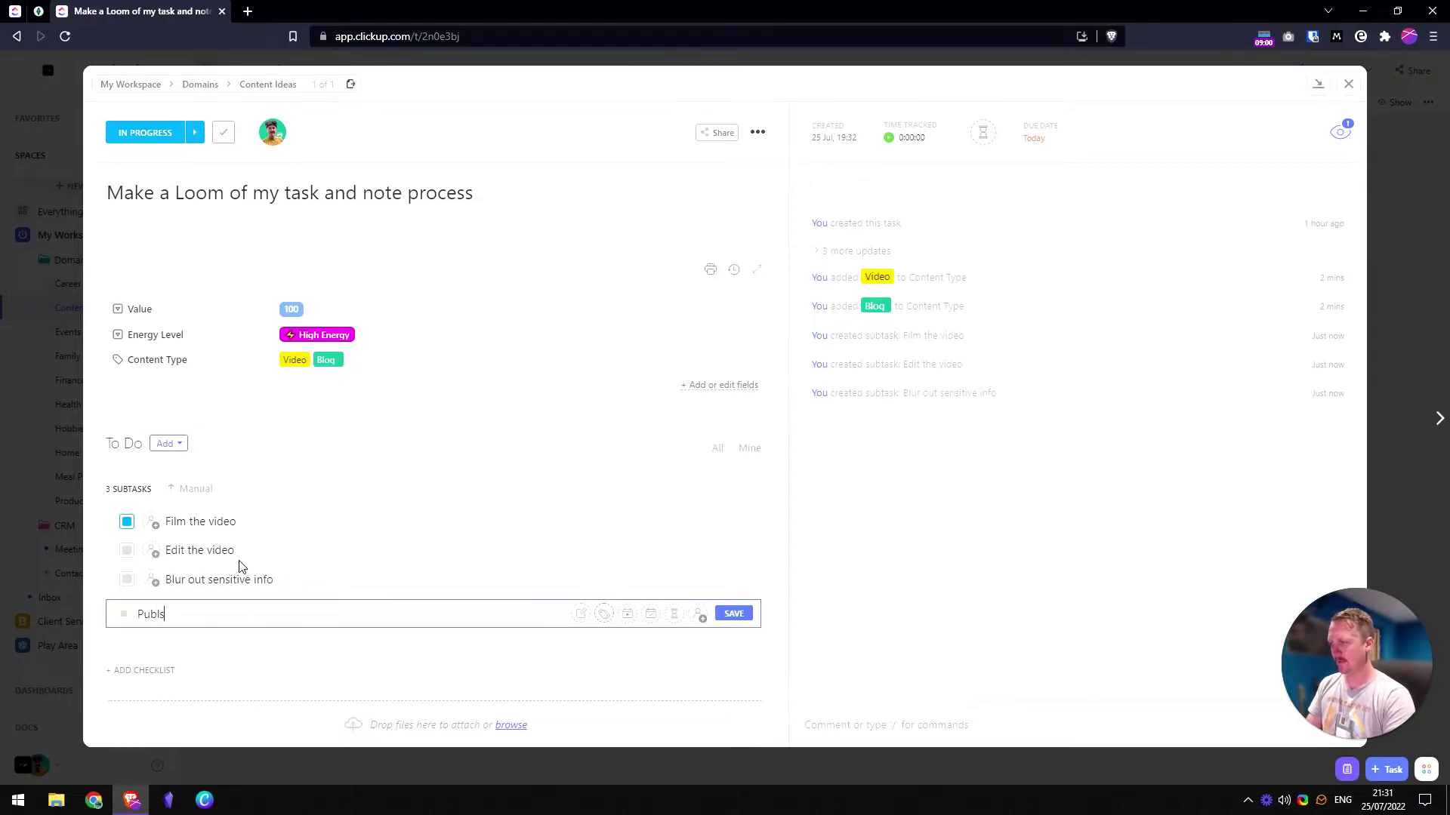
pyautogui.press('BackSpace')
pyautogui.write('ish the video')
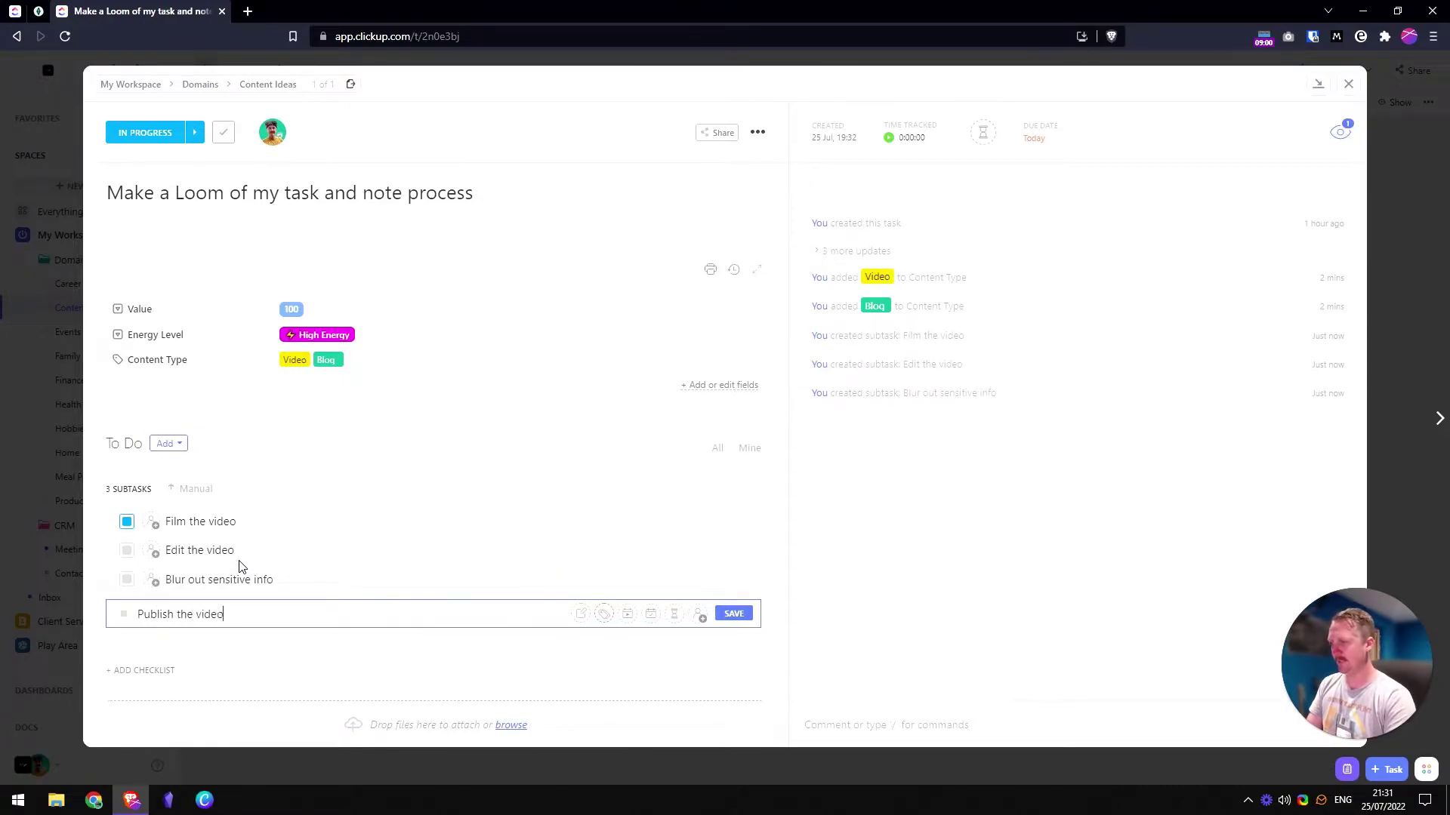
pyautogui.write(' to YouTube')
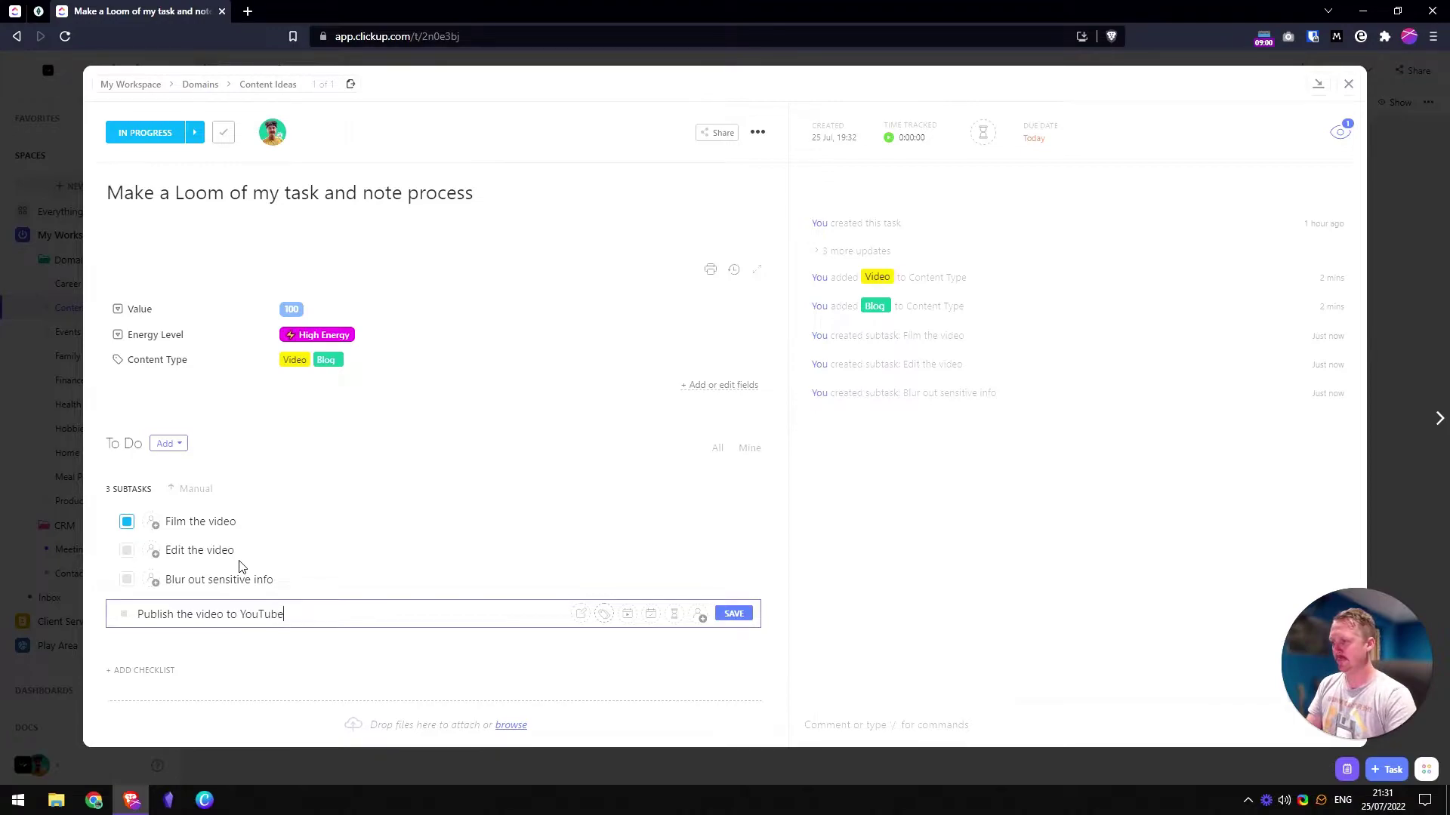
pyautogui.press('Return')
pyautogui.write('Share on the')
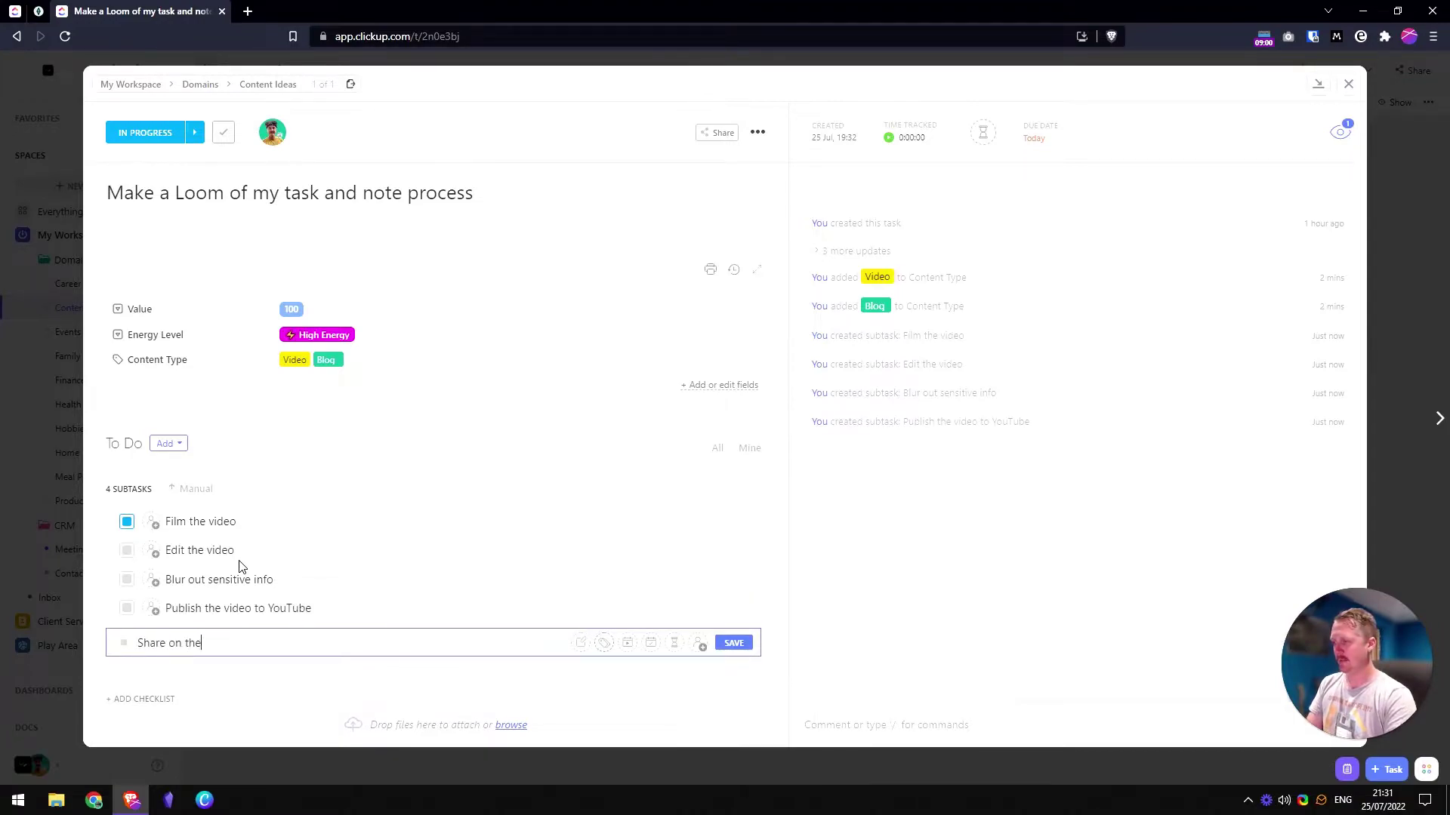
pyautogui.write(' socials')
pyautogui.press('Return')
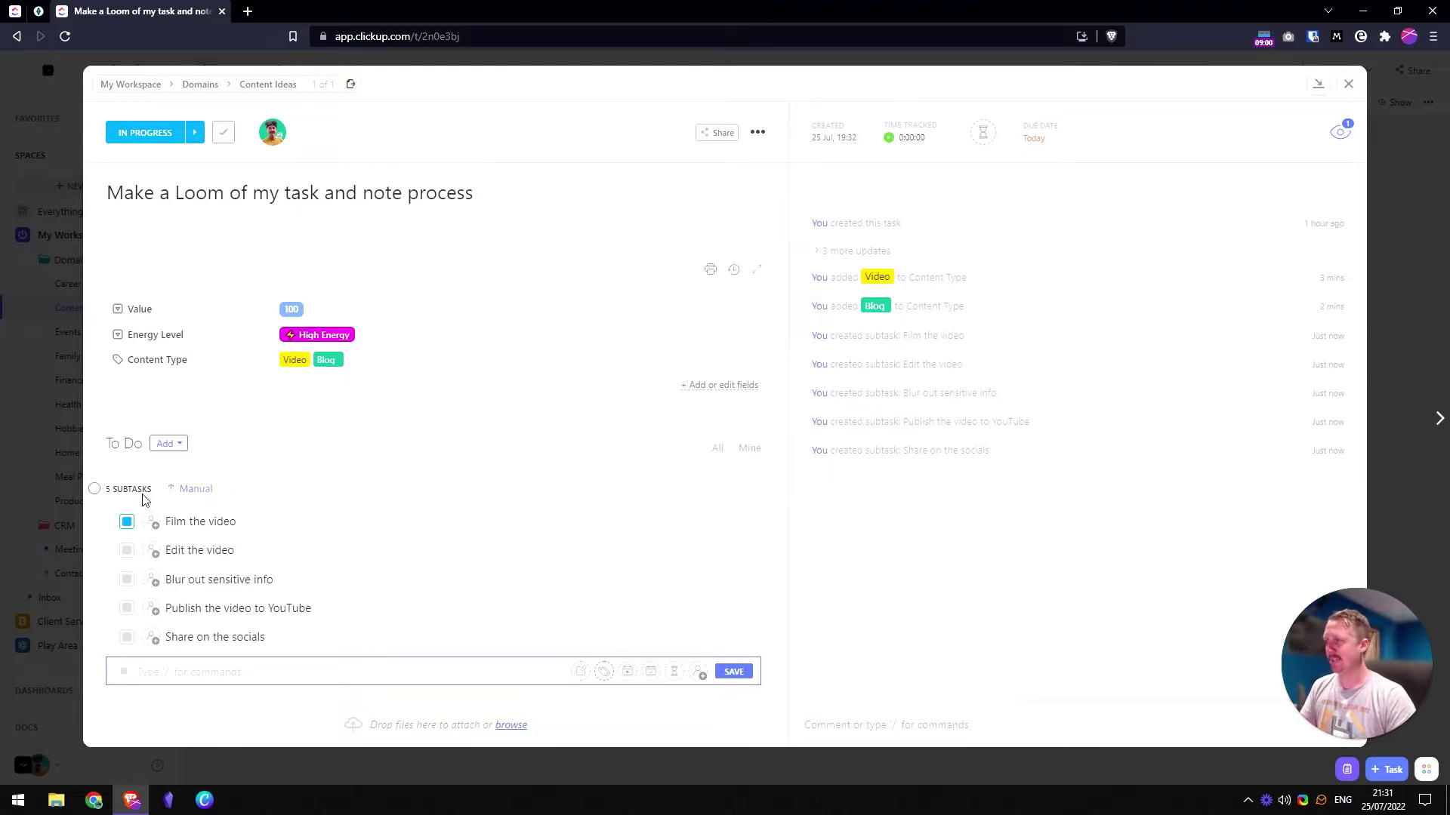
pyautogui.click(757, 133)
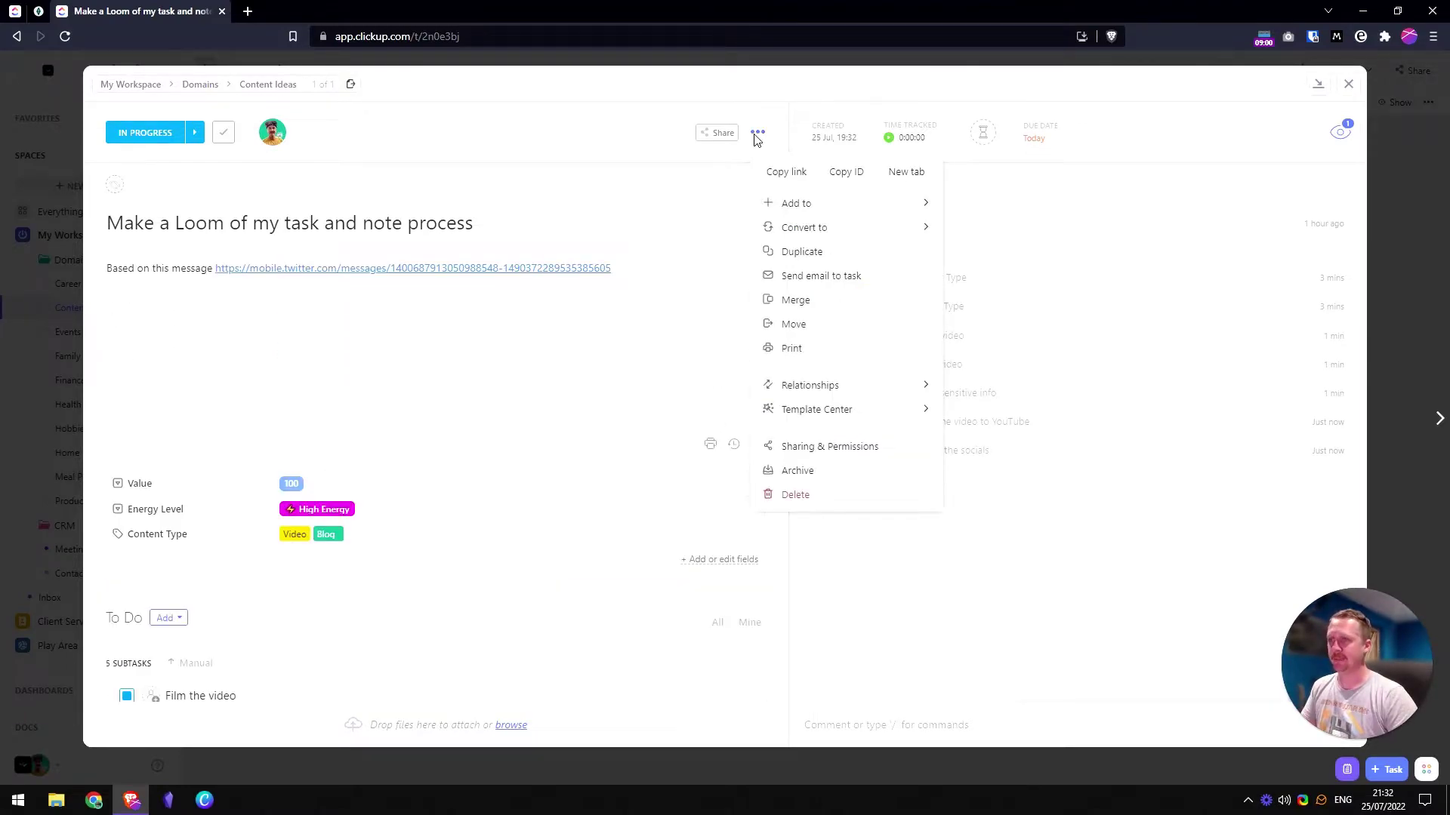
pyautogui.moveTo(840, 426)
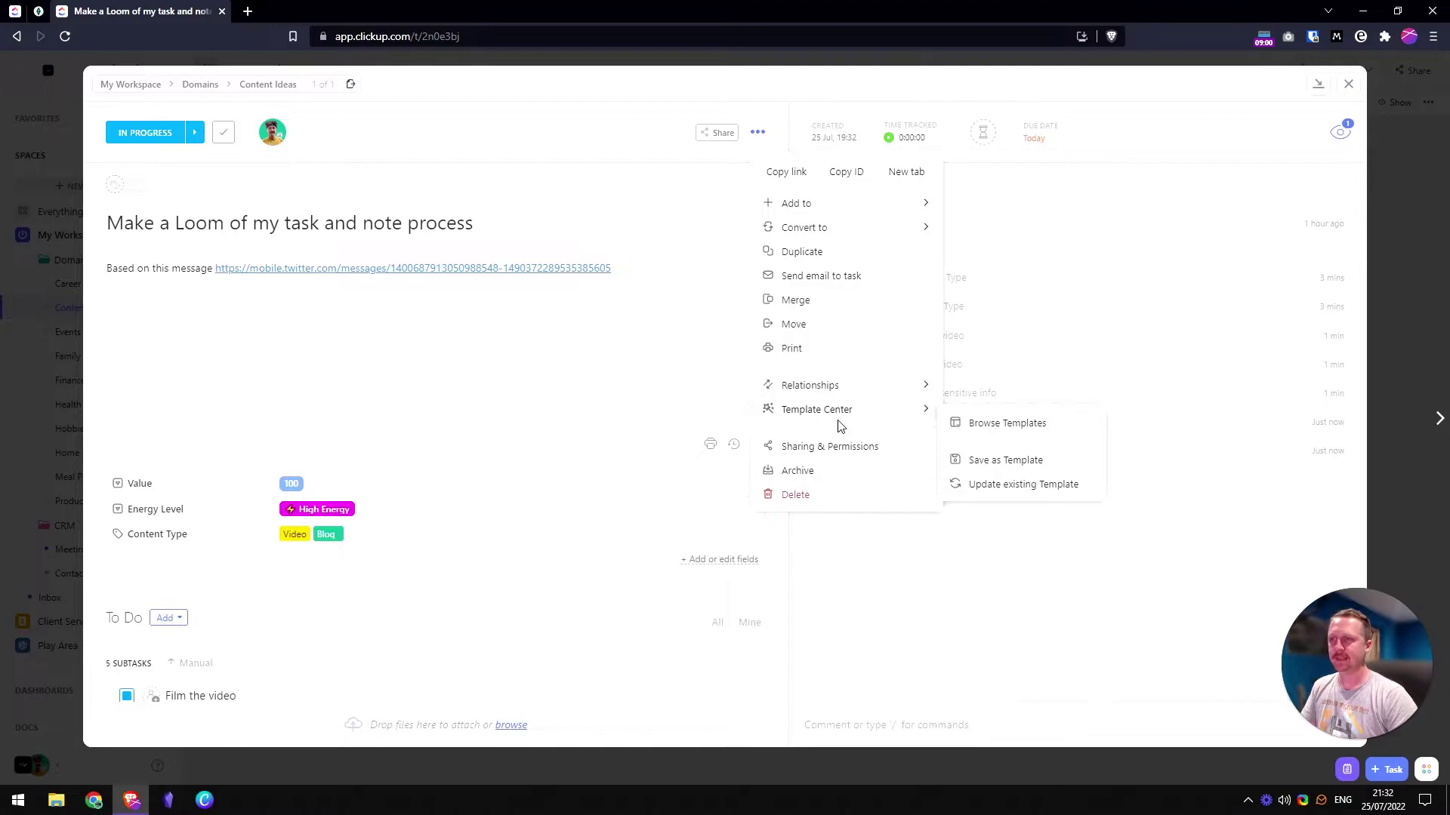
pyautogui.click(1055, 468)
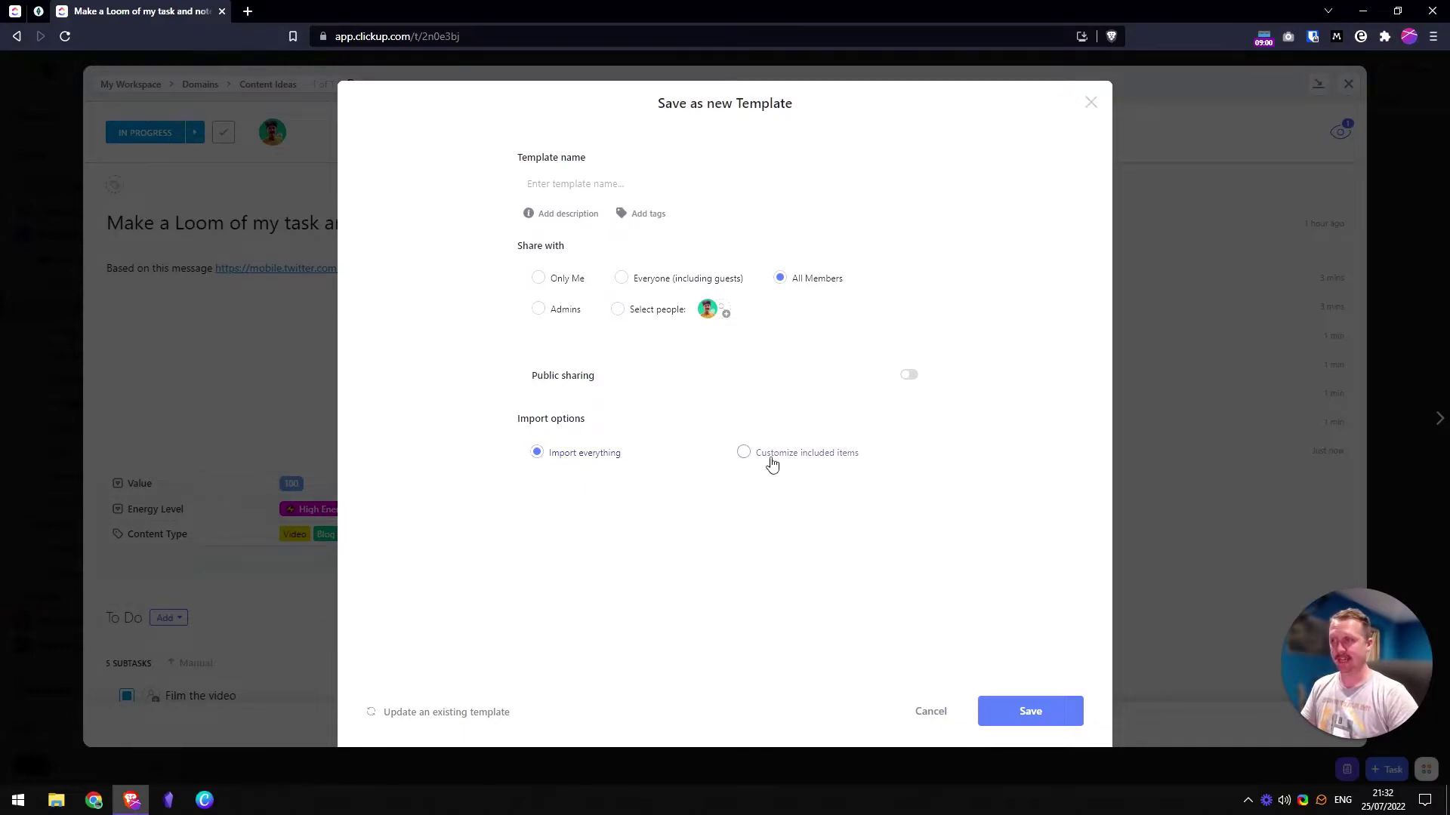
pyautogui.click(771, 462)
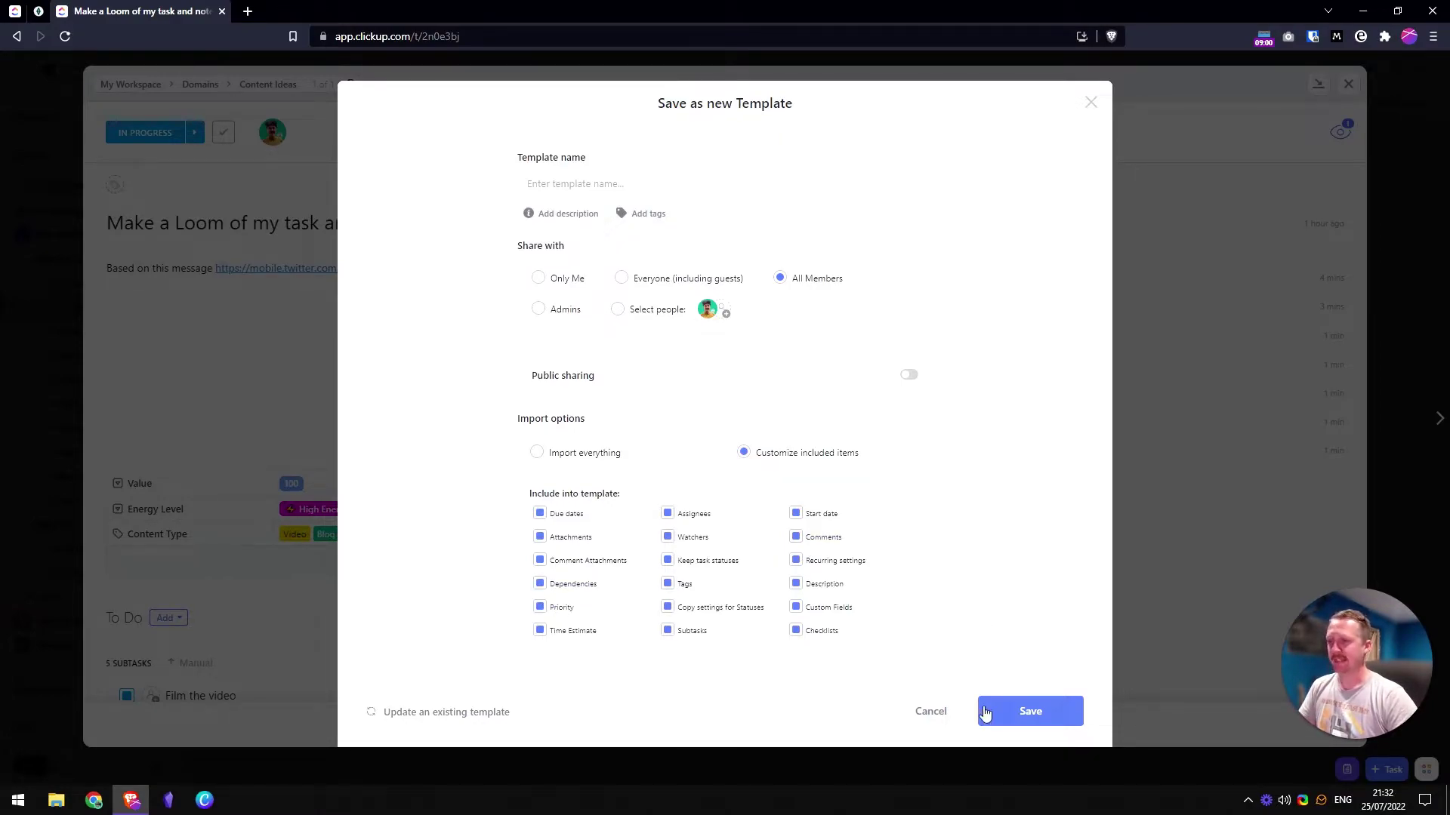
pyautogui.click(931, 715)
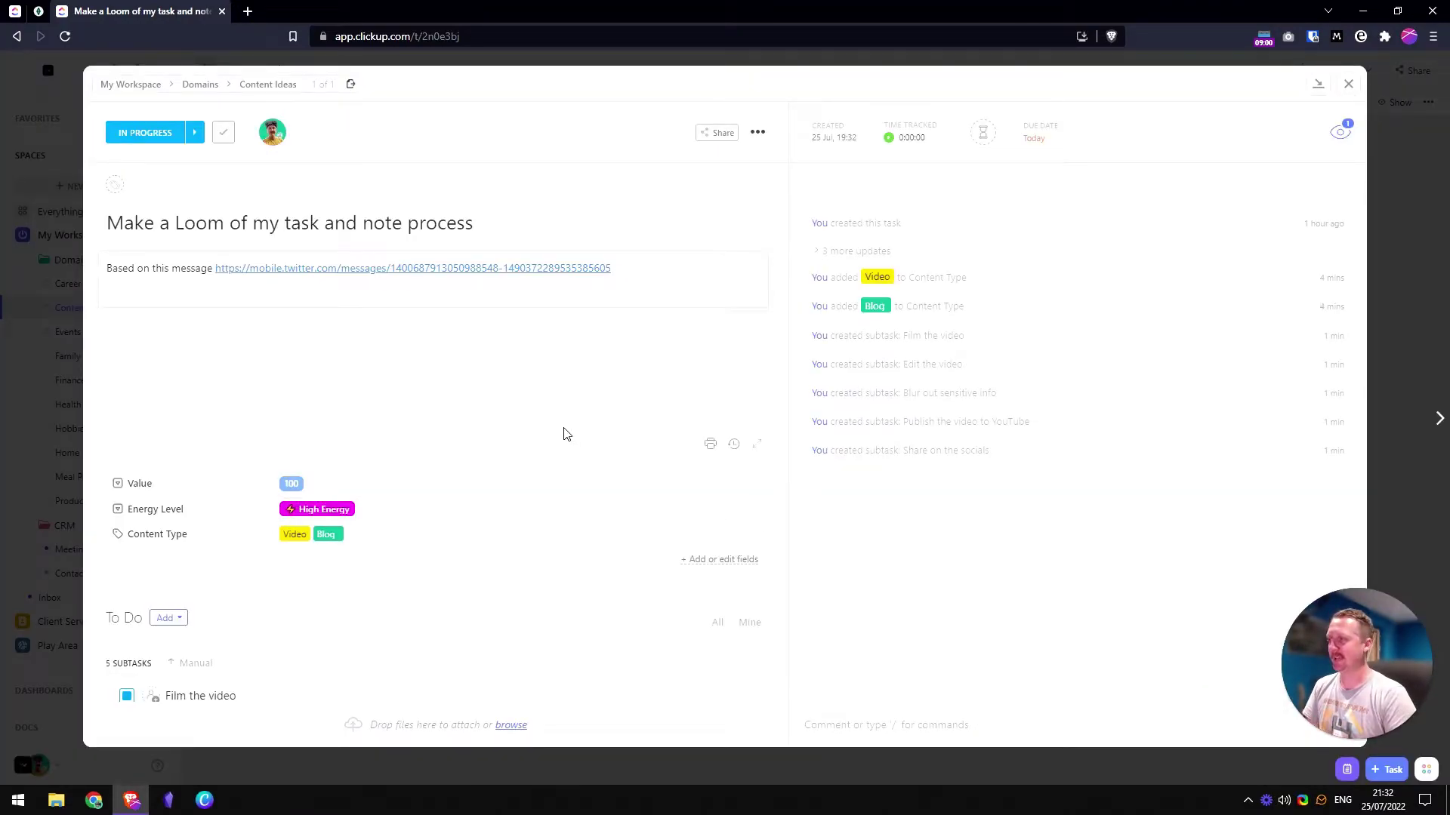
# - Look at the task's attachment options and close them without adding anything
pyautogui.scroll(-4, 567, 445)
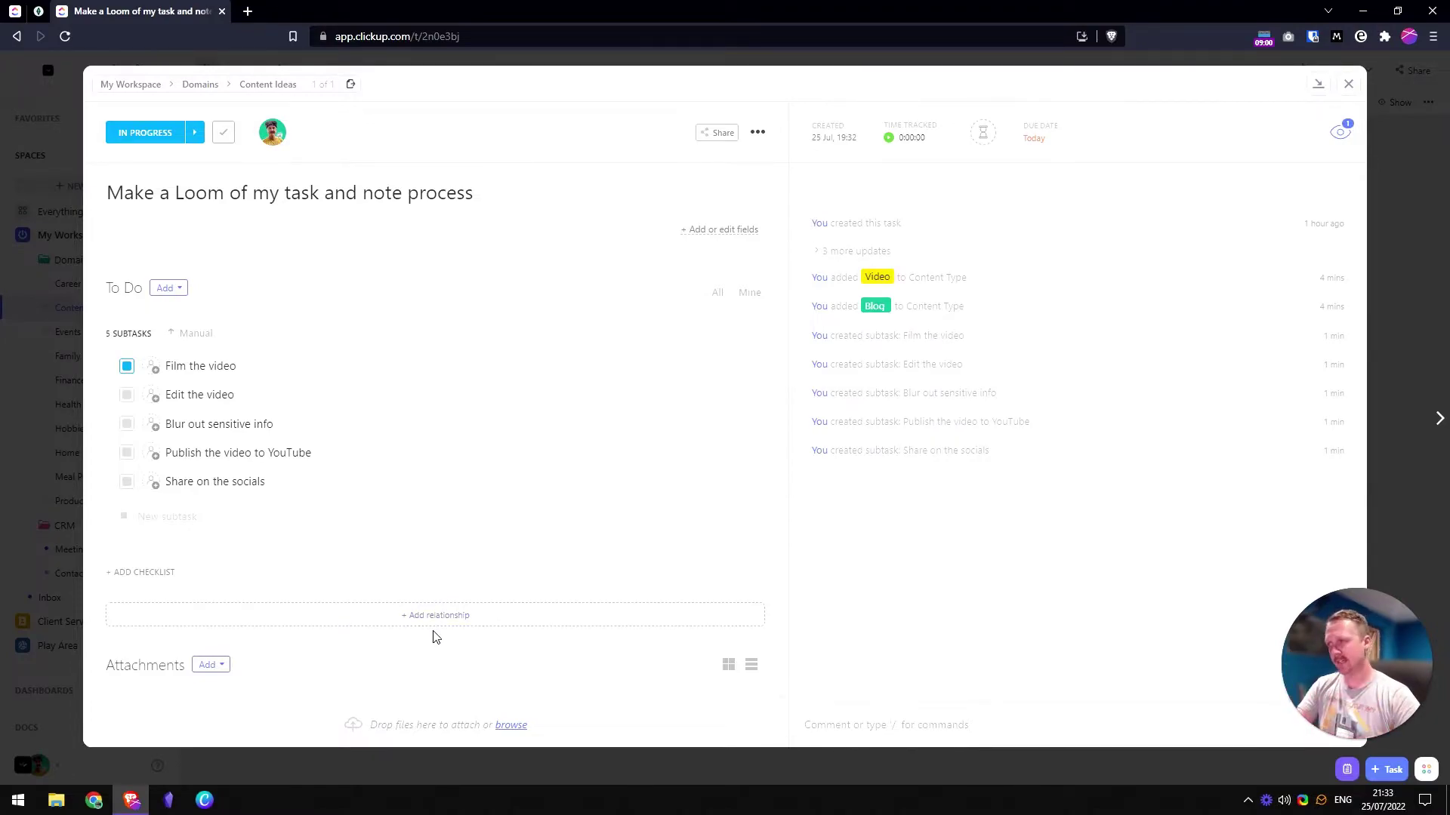
pyautogui.click(223, 673)
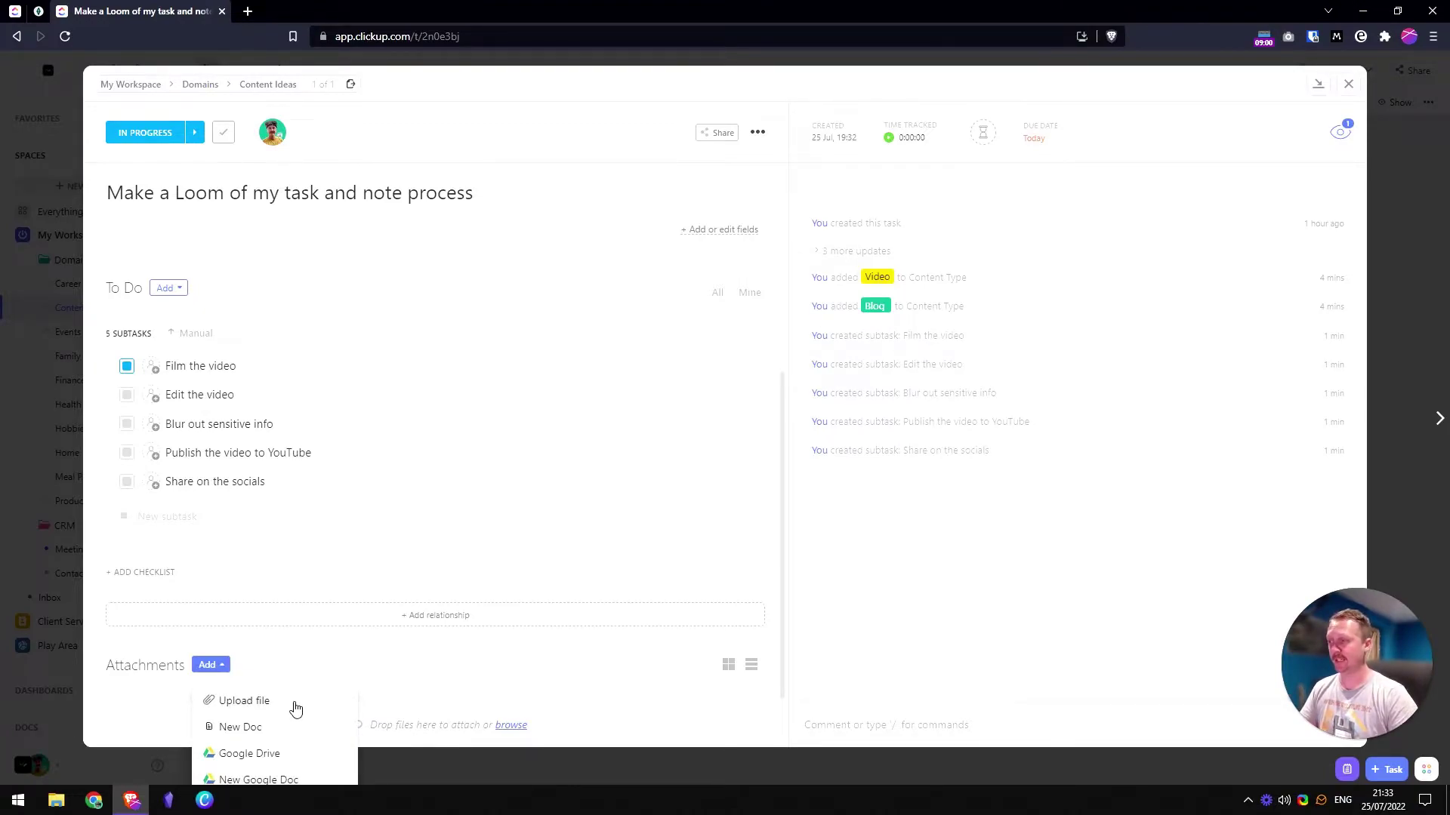
pyautogui.click(544, 672)
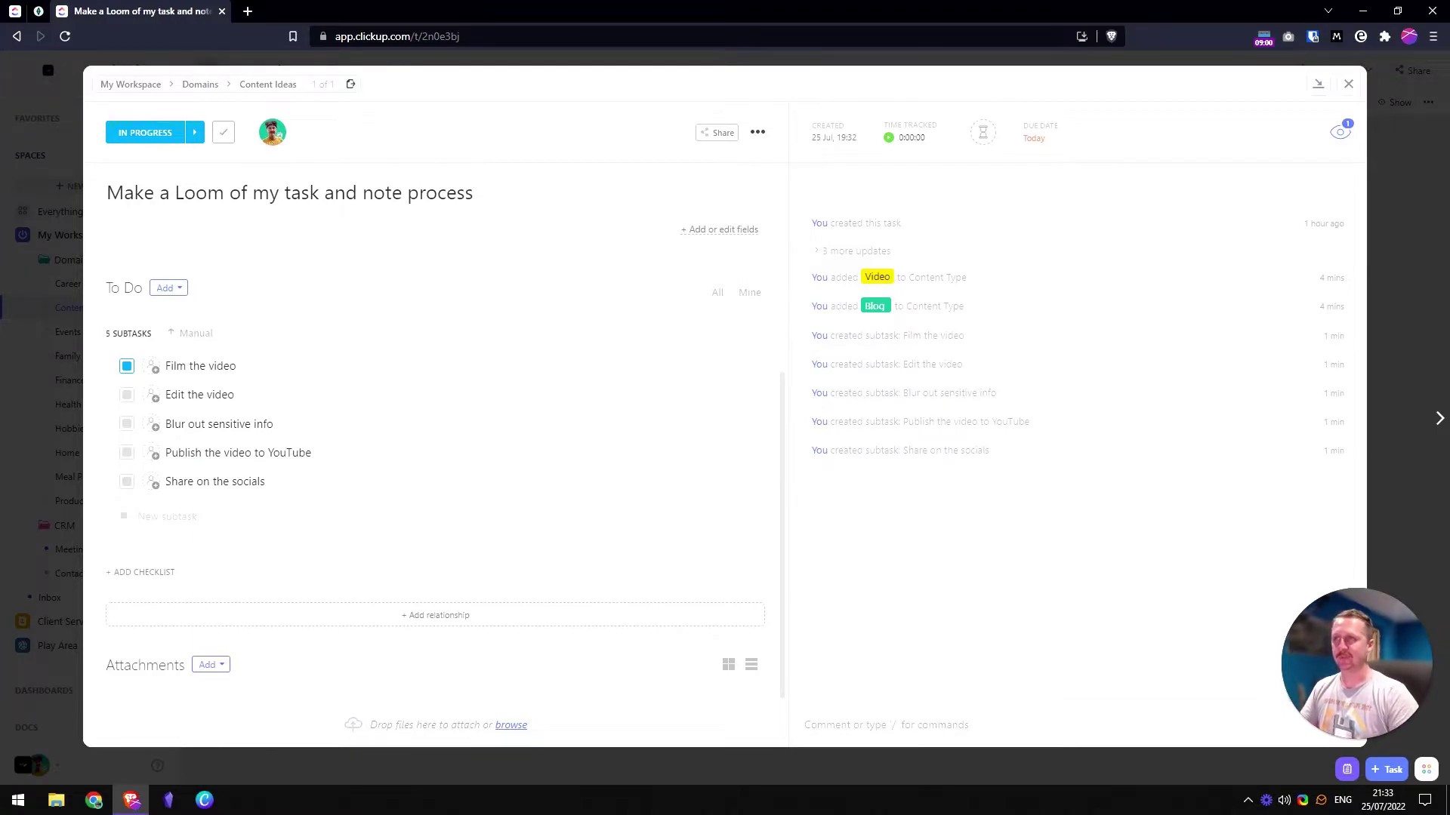
# - Post the comment "I'm filming this right now. Meta" on the Loom task
pyautogui.click(882, 726)
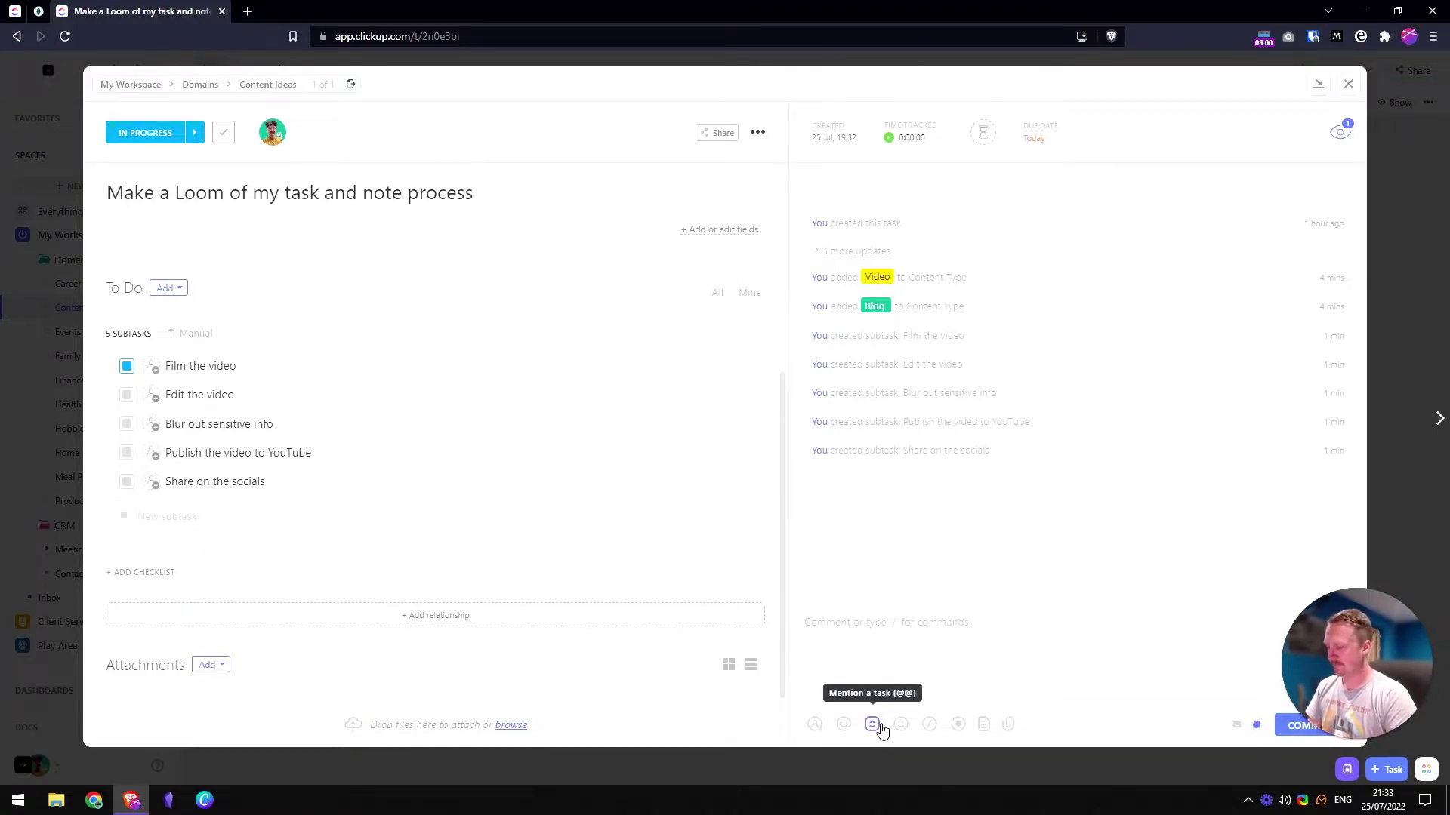
pyautogui.write("I'm")
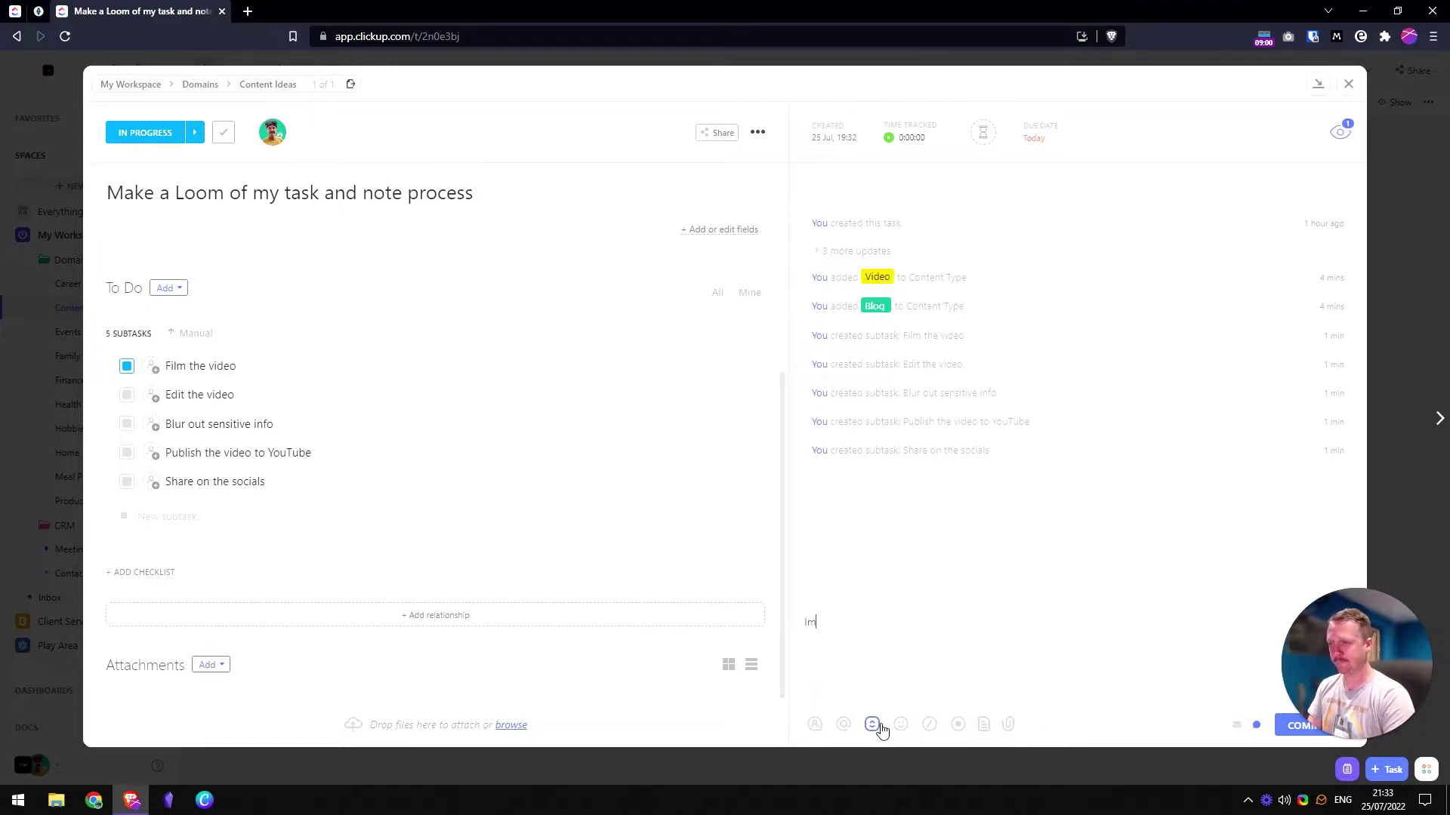
pyautogui.write(' filmi')
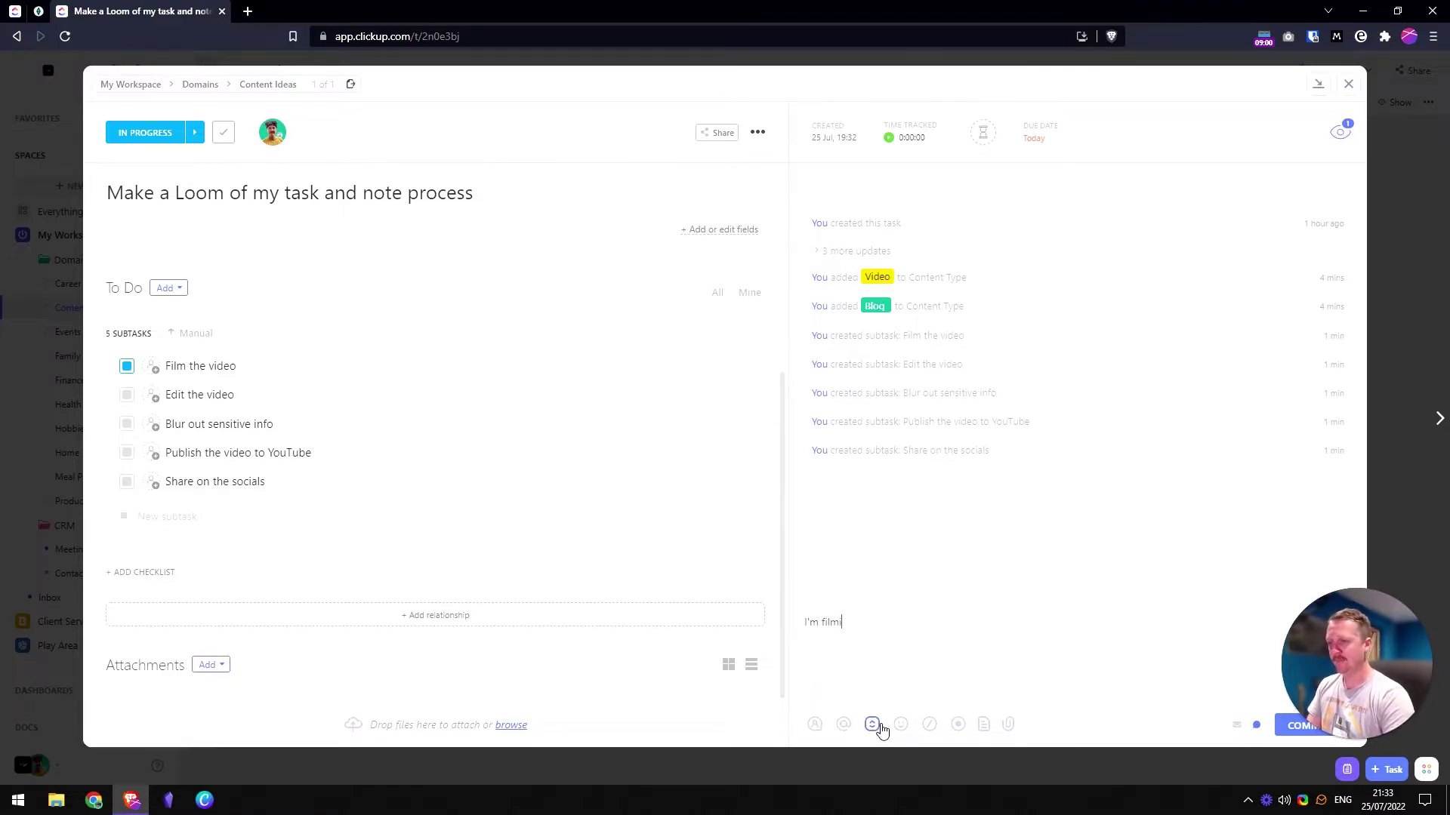
pyautogui.write('ng this right n')
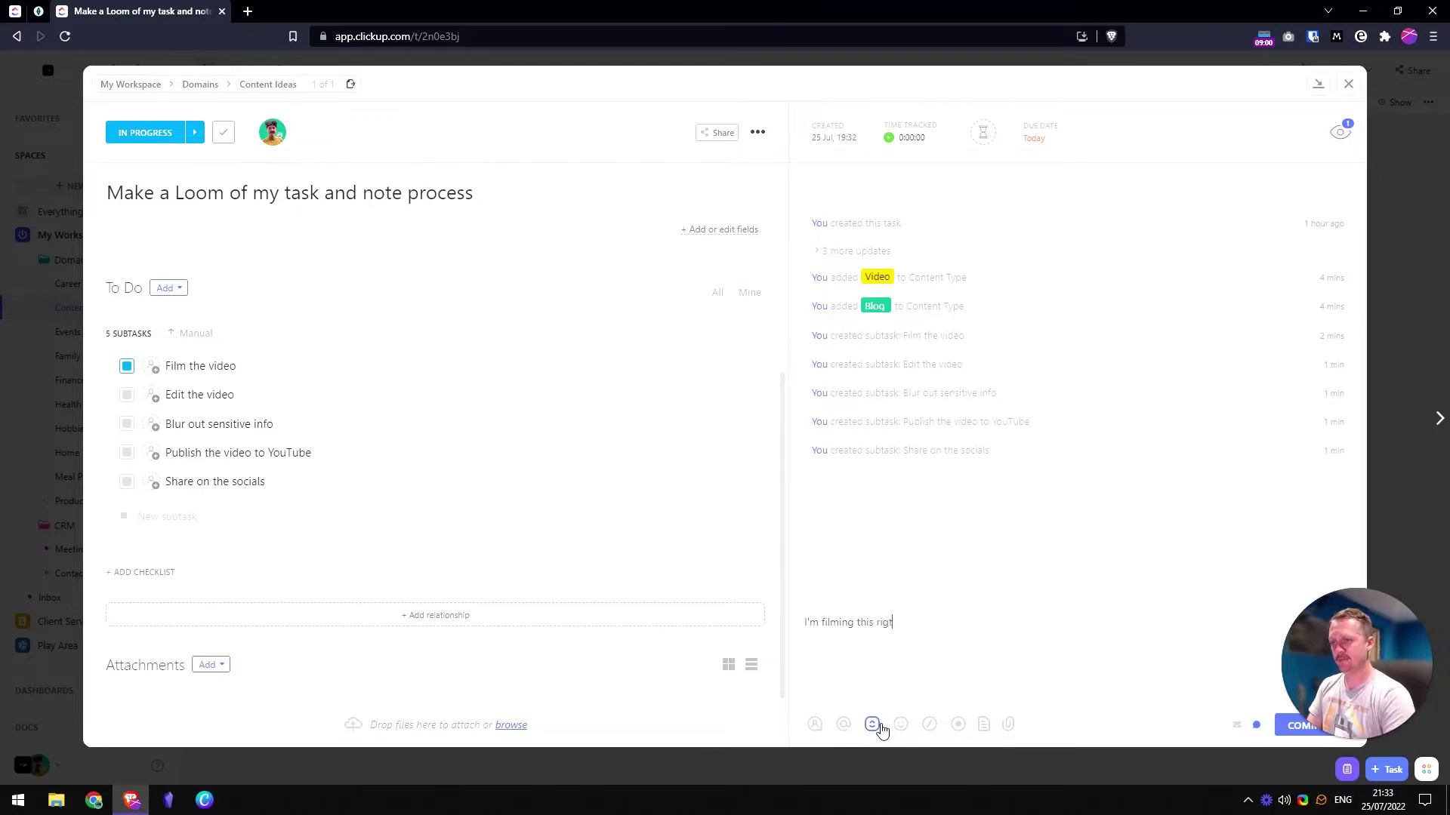
pyautogui.write('ow')
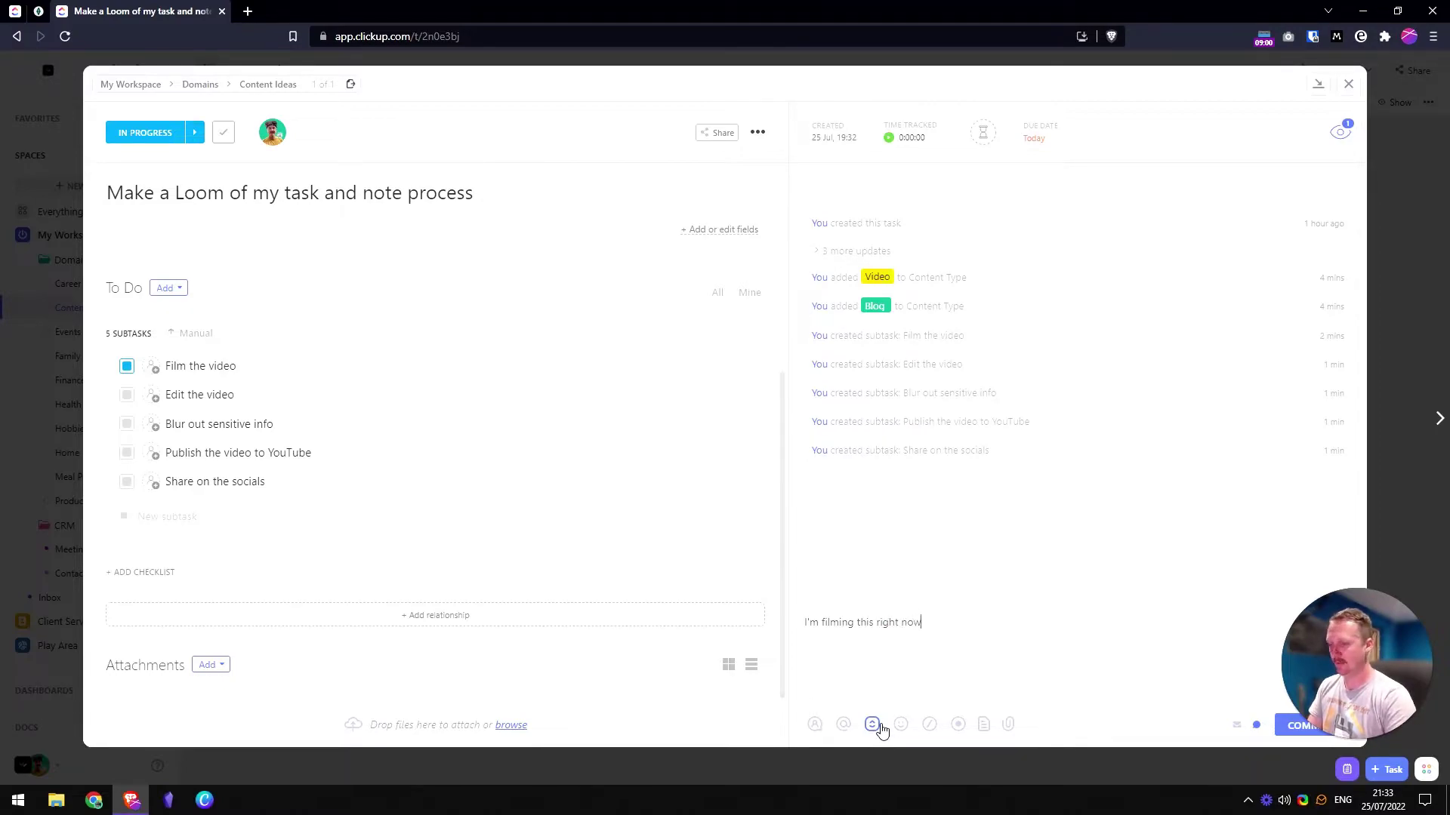
pyautogui.write('. Meta')
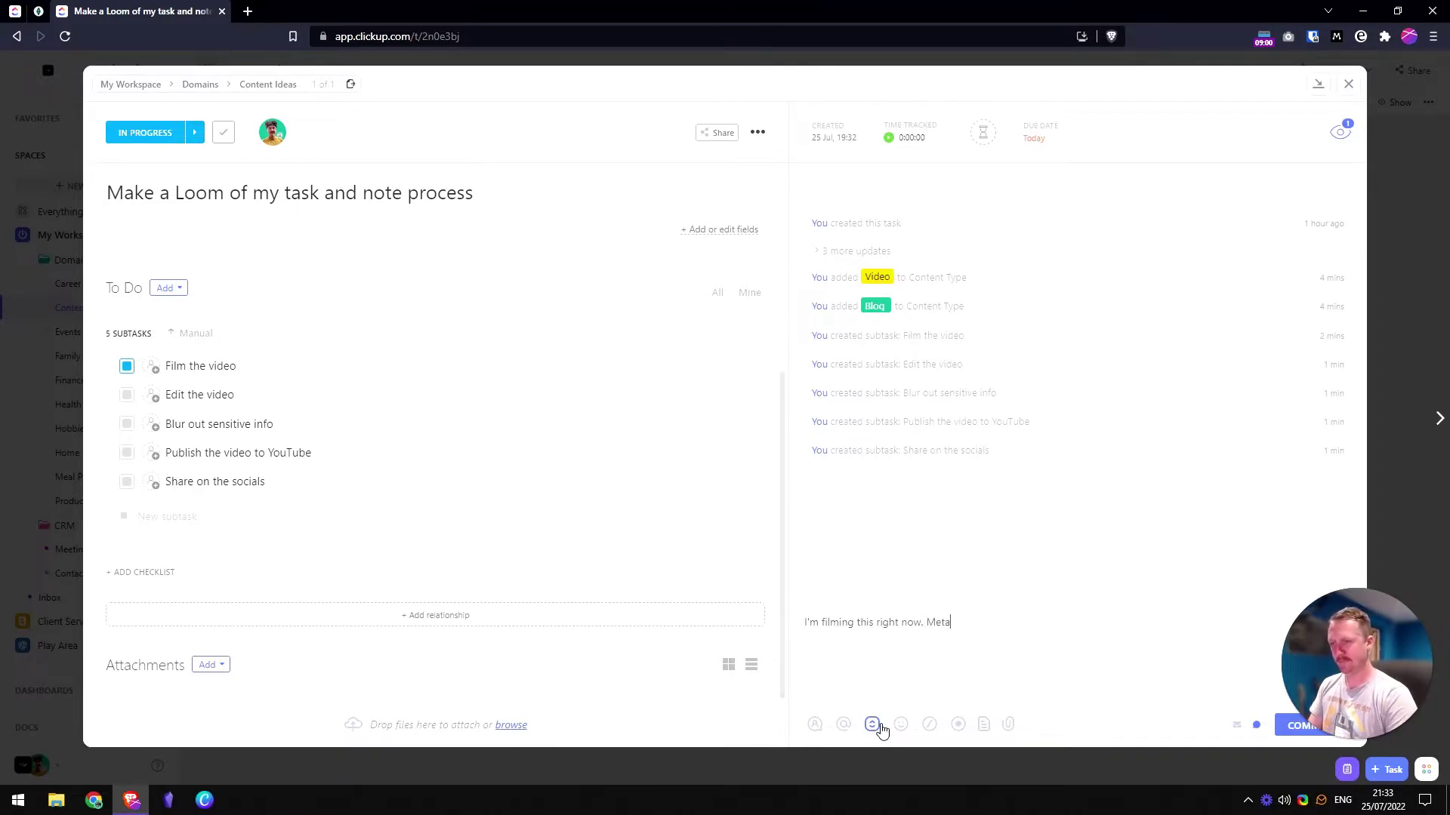
pyautogui.hotkey('ctrl', 'Return')
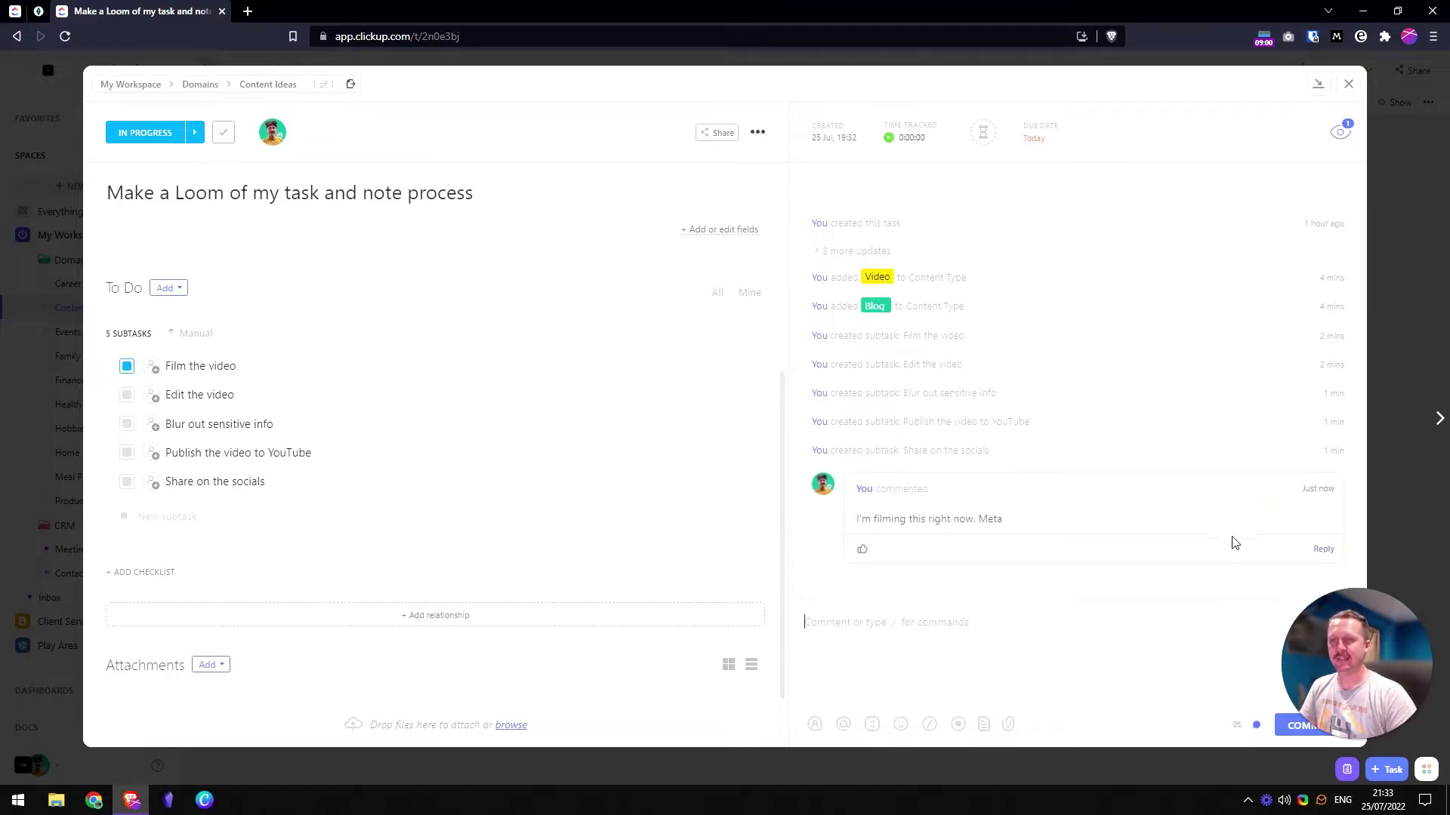
pyautogui.moveTo(1255, 507)
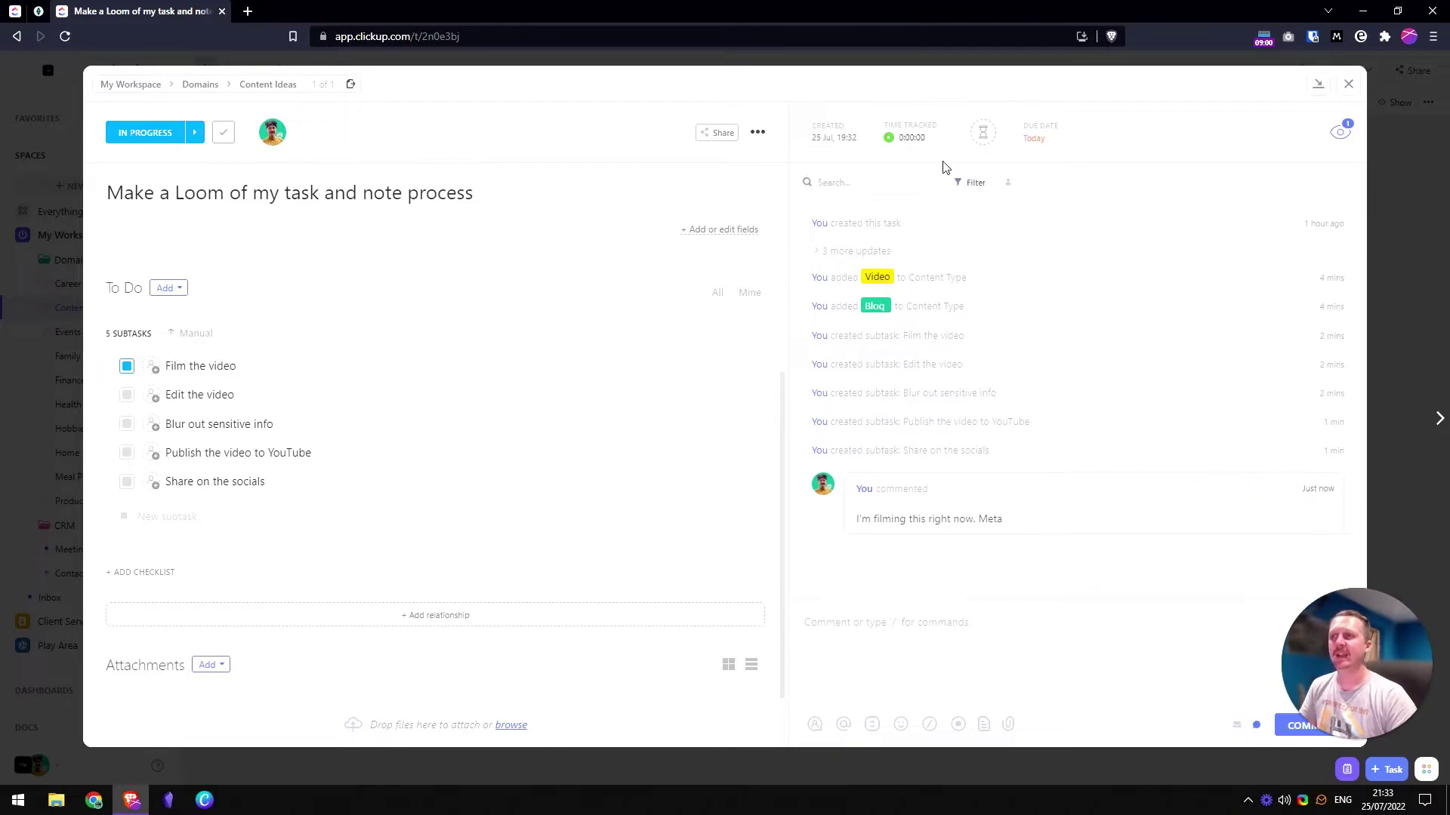
# - Give the Loom task a 2 hours estimate, start its timer, and close the task
pyautogui.click(984, 136)
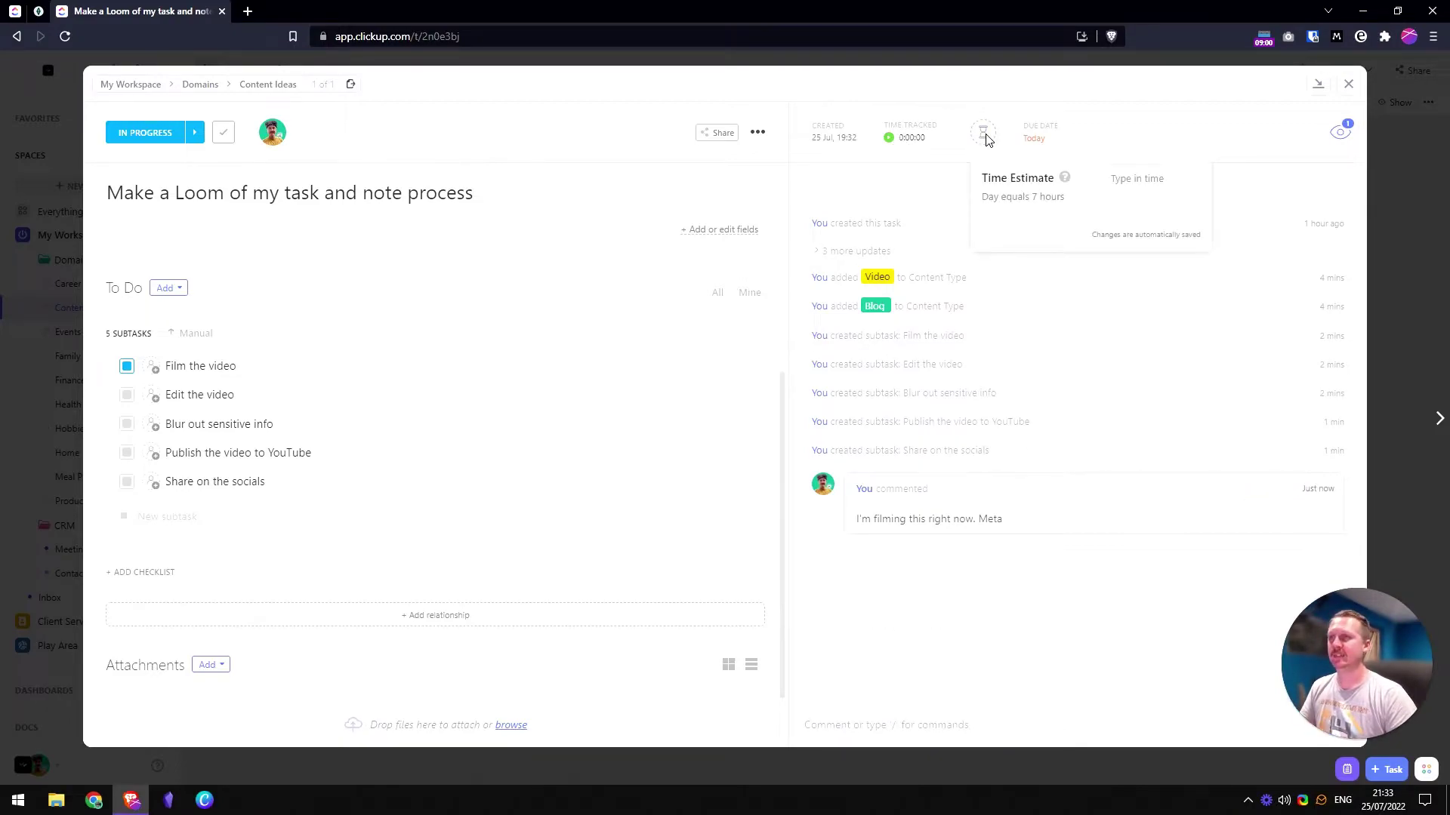
pyautogui.write('2')
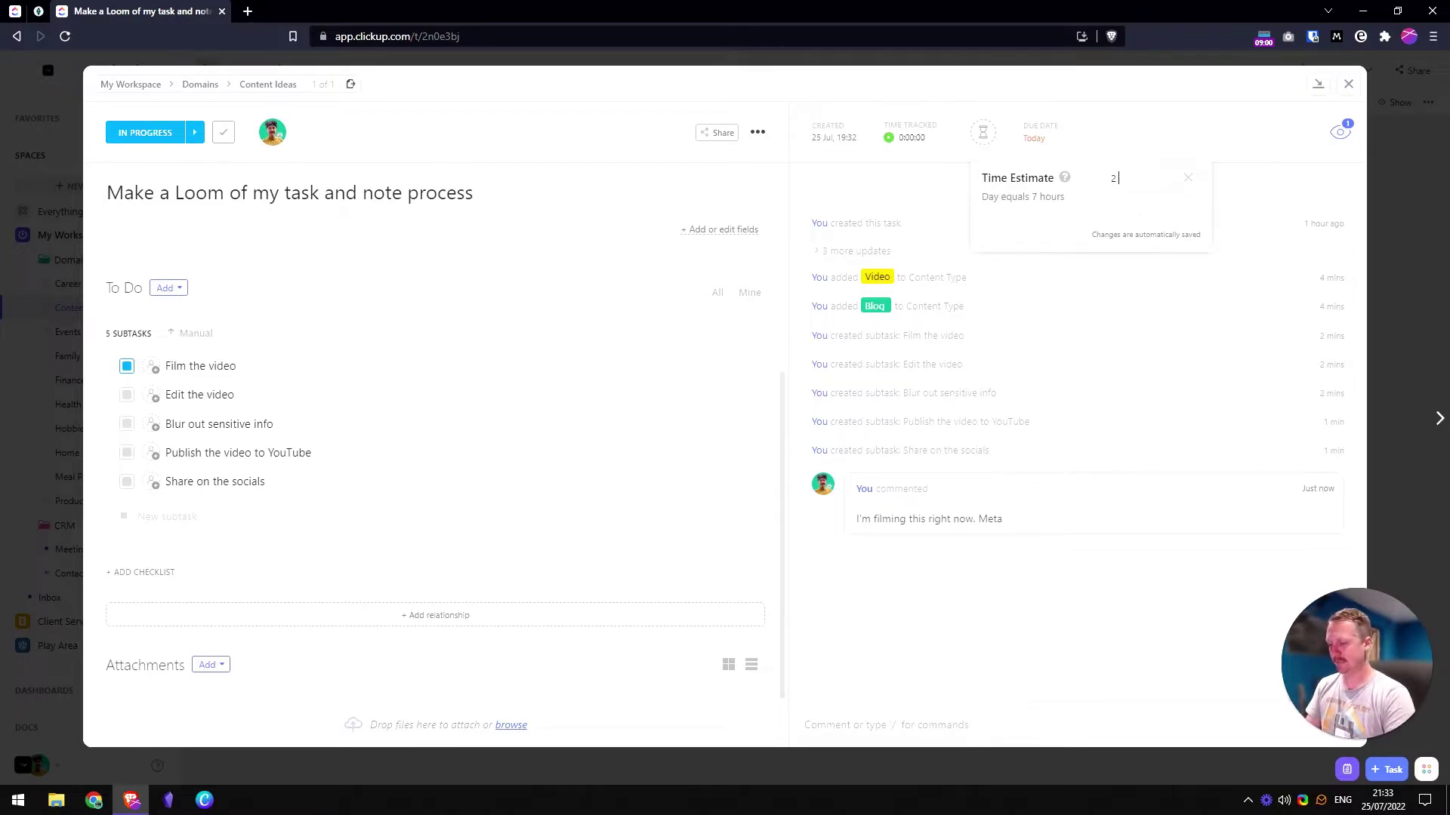
pyautogui.write(' hours')
pyautogui.press('Return')
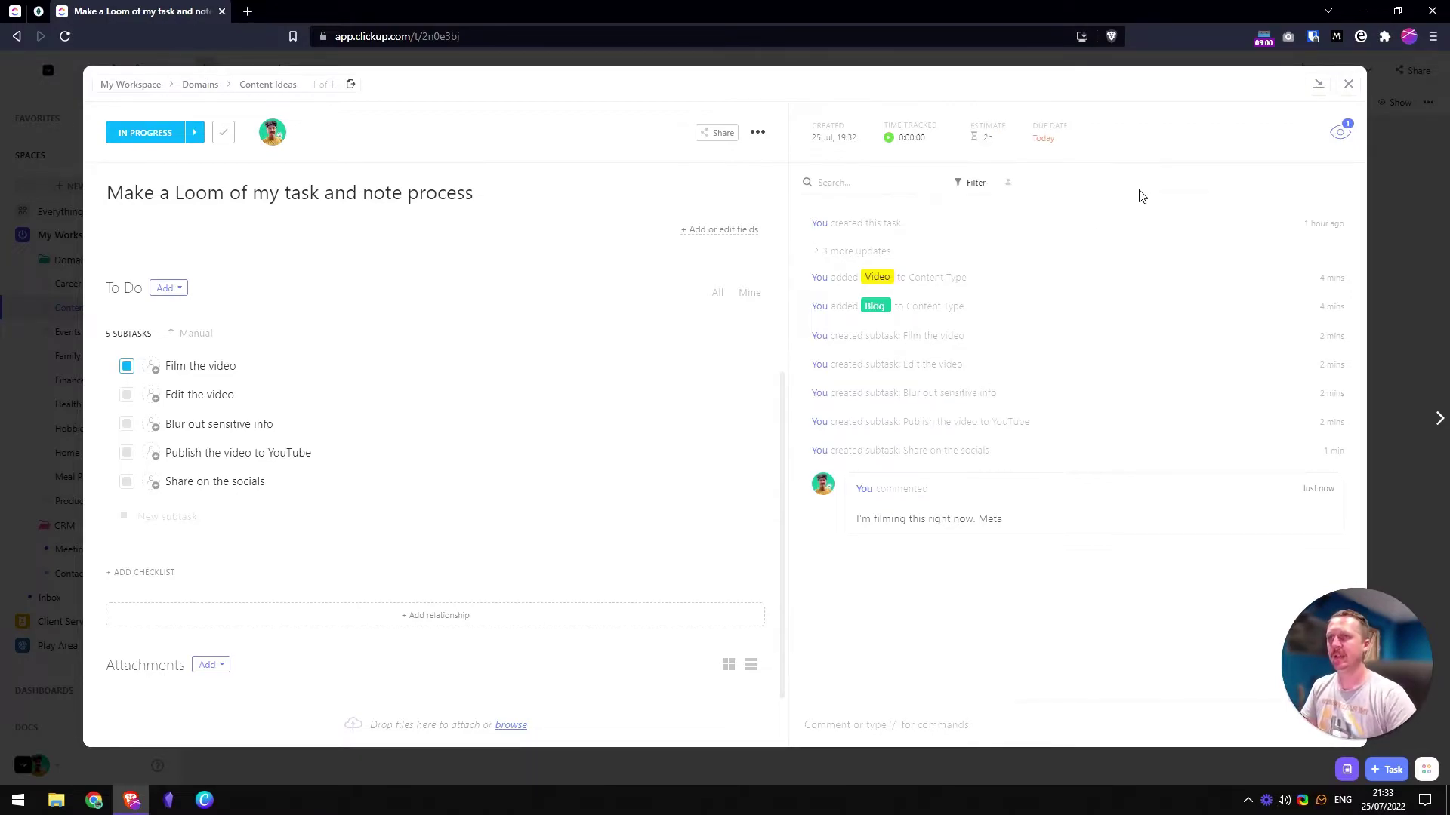
pyautogui.click(889, 140)
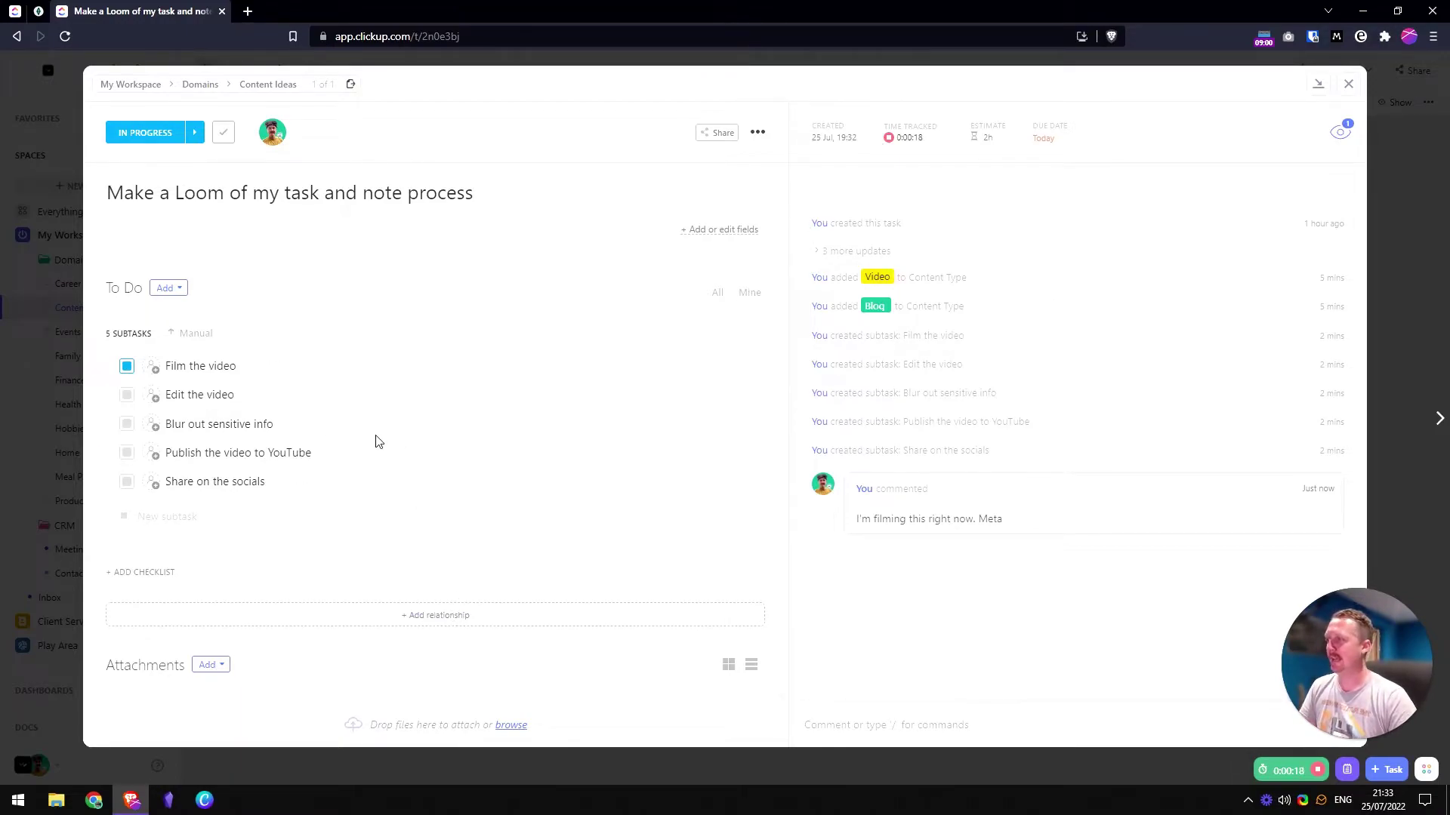
pyautogui.click(1351, 83)
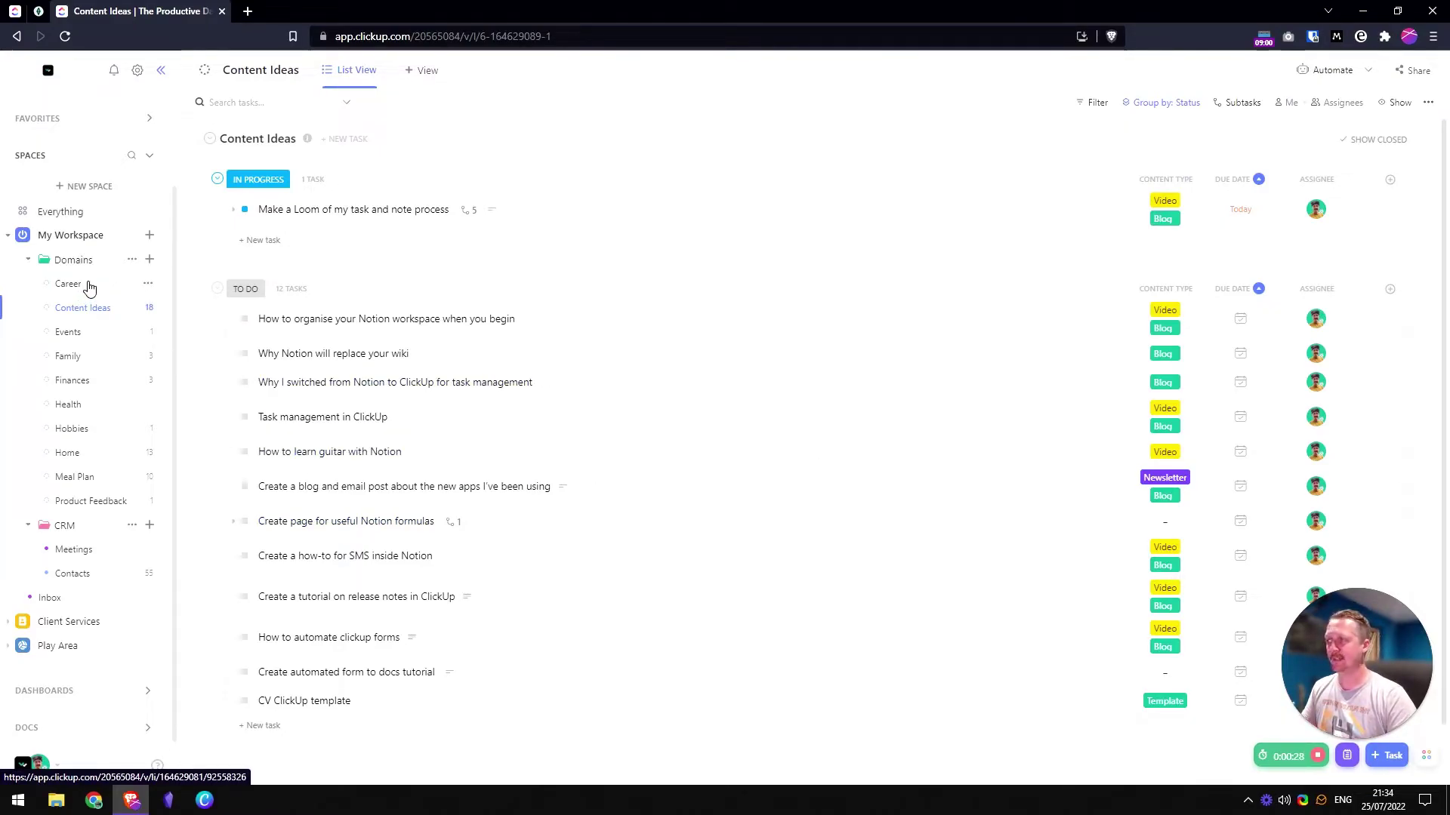
# - Look through the Events and Meal Plan lists, then open the Product Feedback list
pyautogui.click(79, 339)
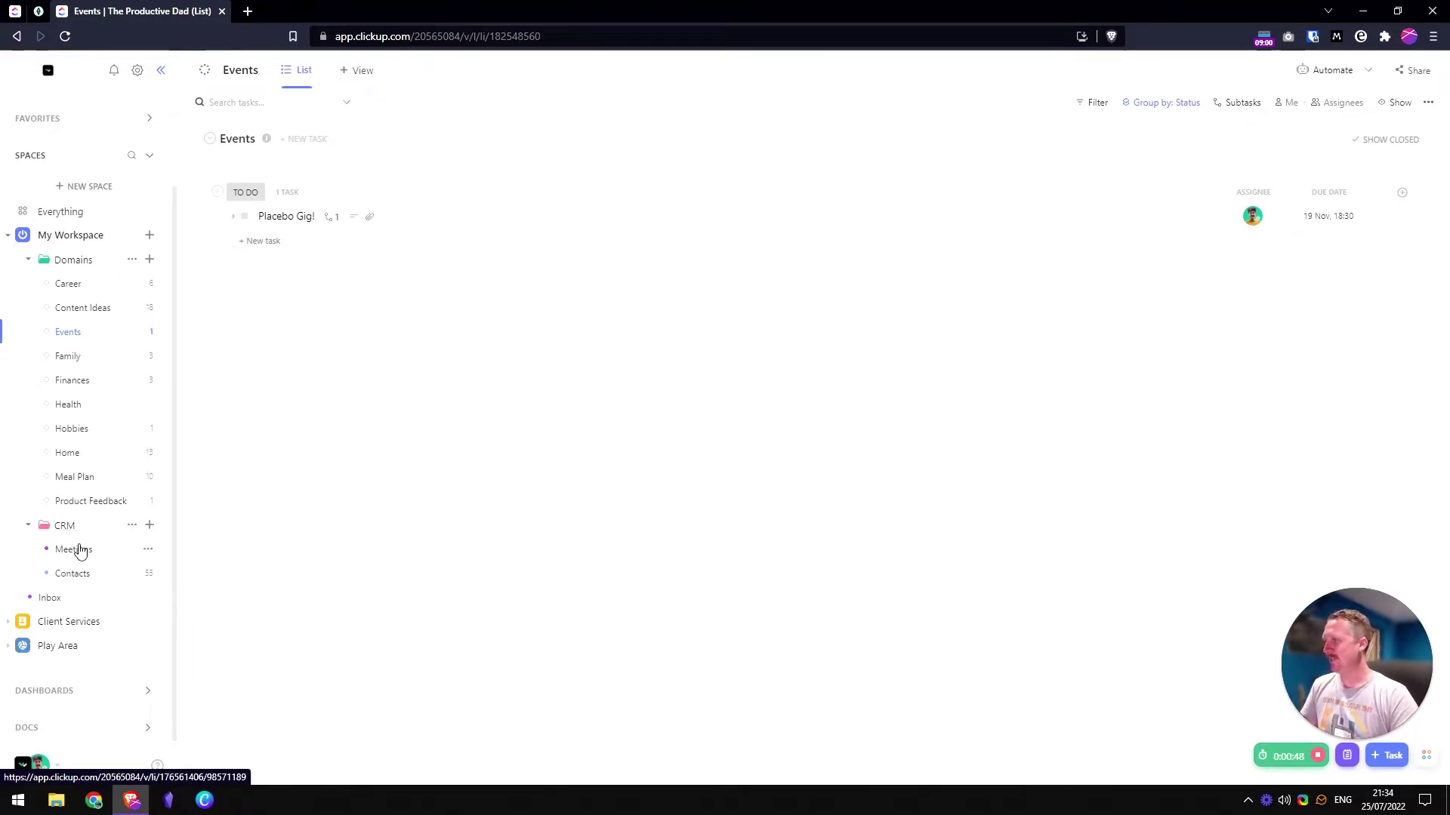
pyautogui.click(83, 478)
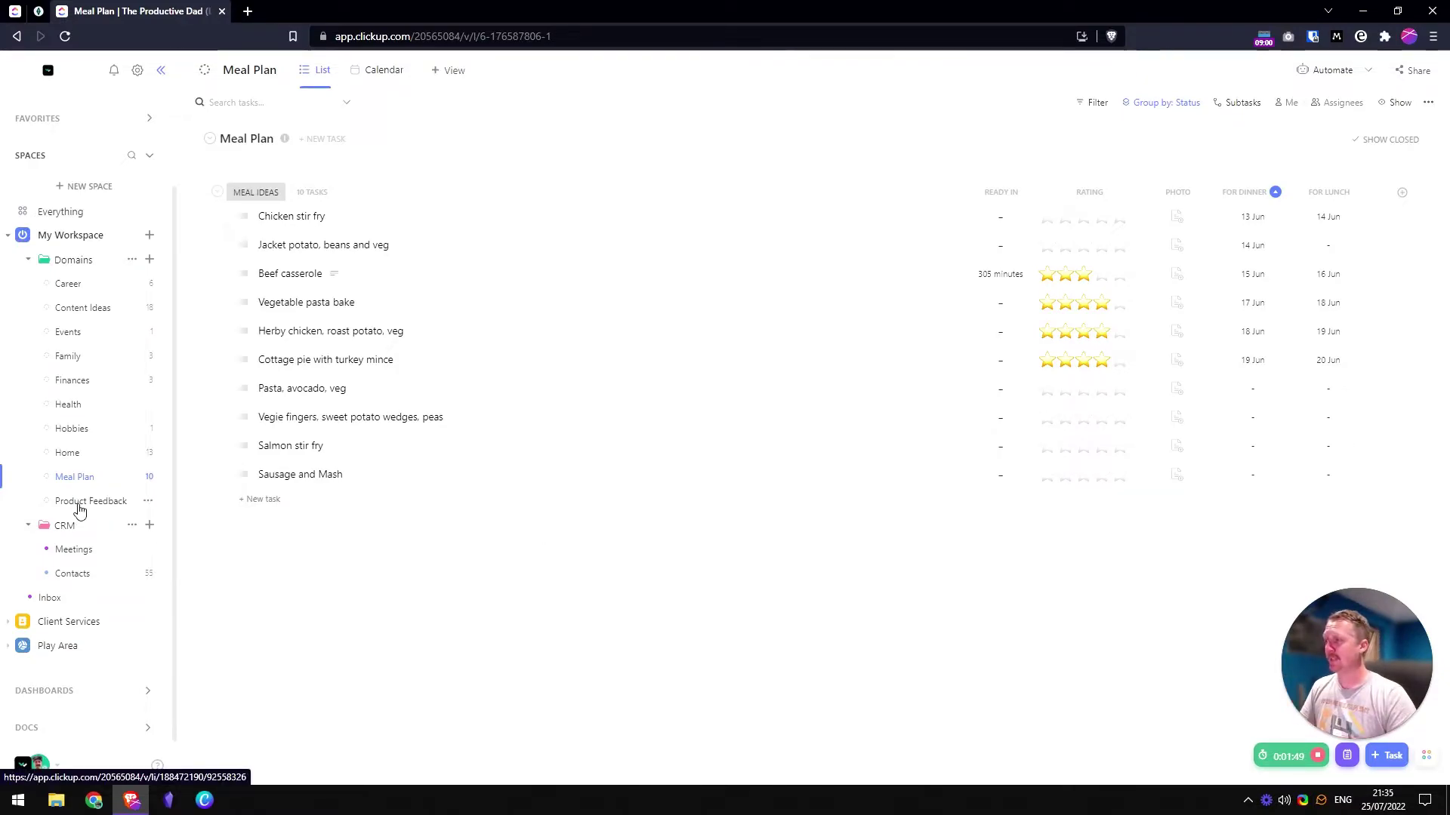
pyautogui.click(79, 506)
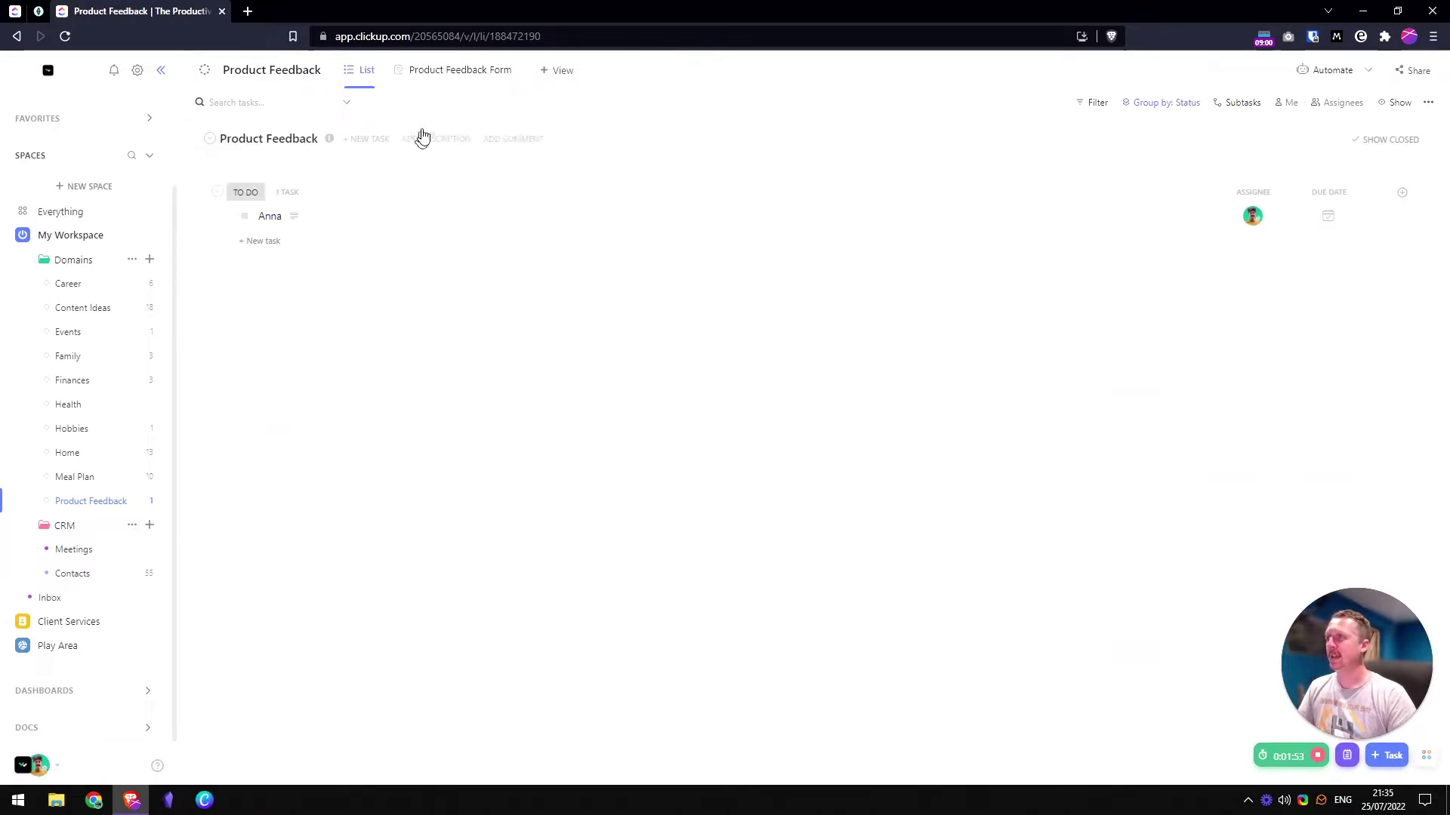
pyautogui.click(479, 74)
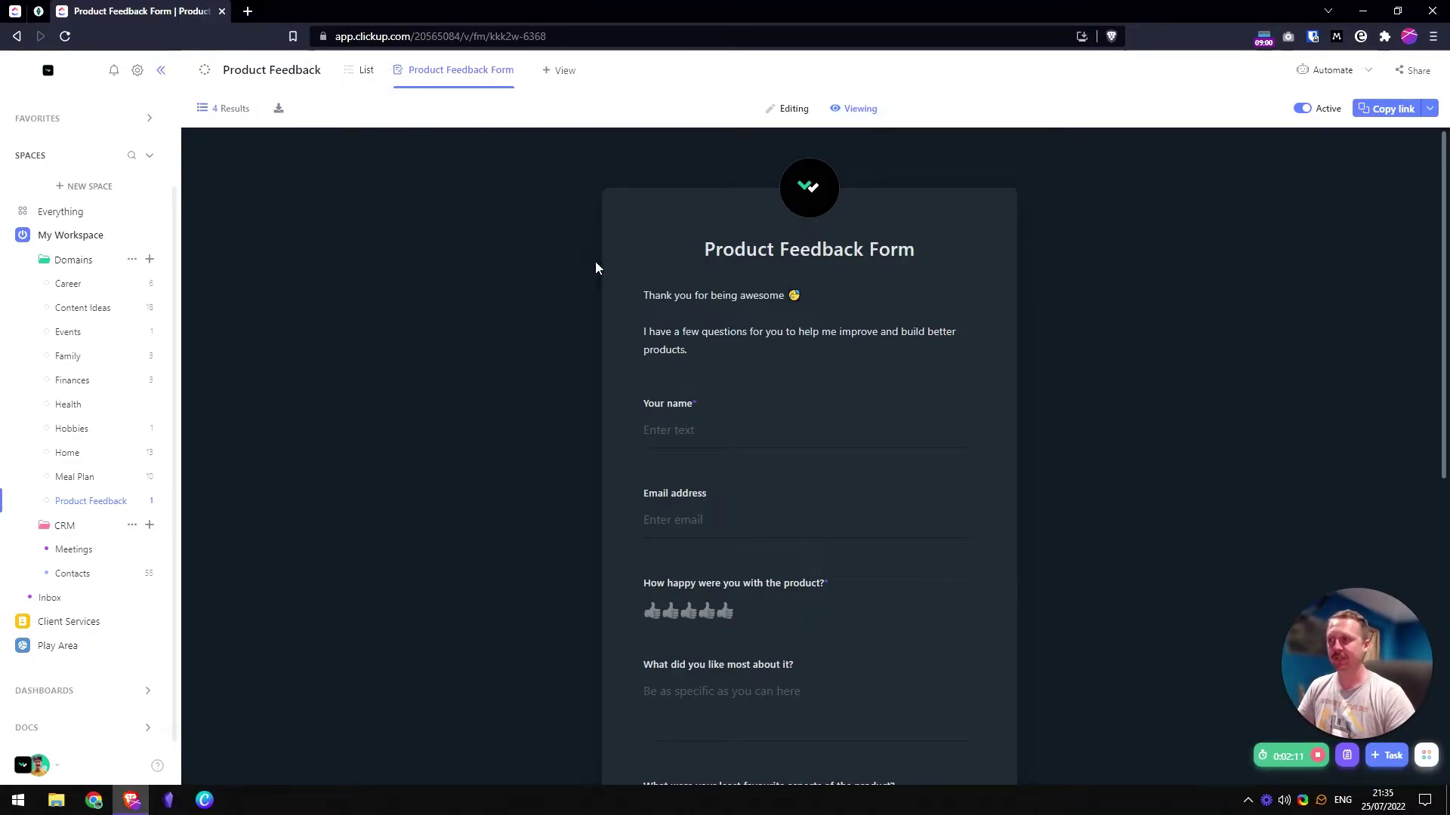
pyautogui.scroll(-3, 605, 397)
pyautogui.scroll(-1, 903, 281)
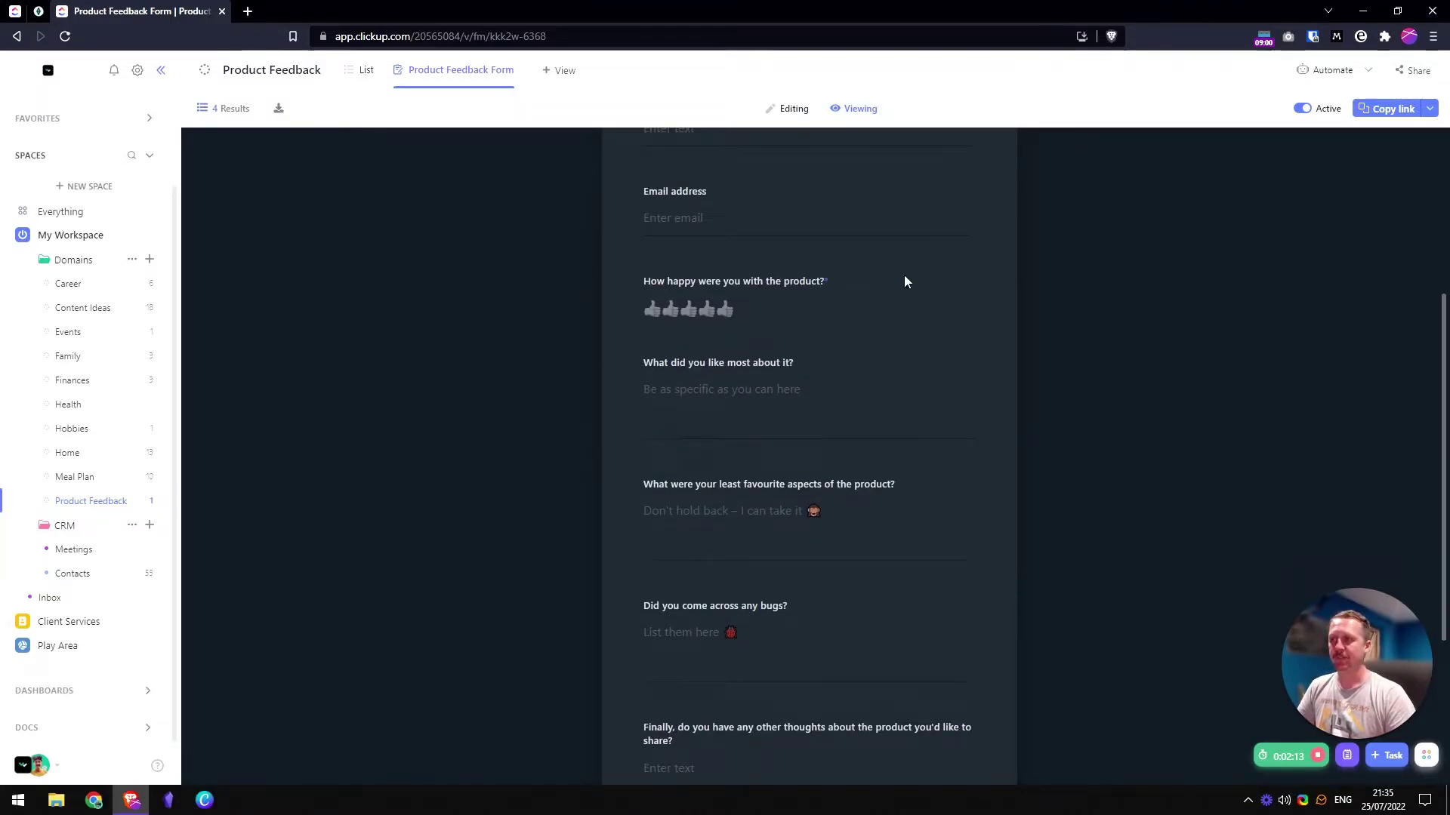
pyautogui.scroll(2, 1017, 372)
pyautogui.scroll(2, 1017, 371)
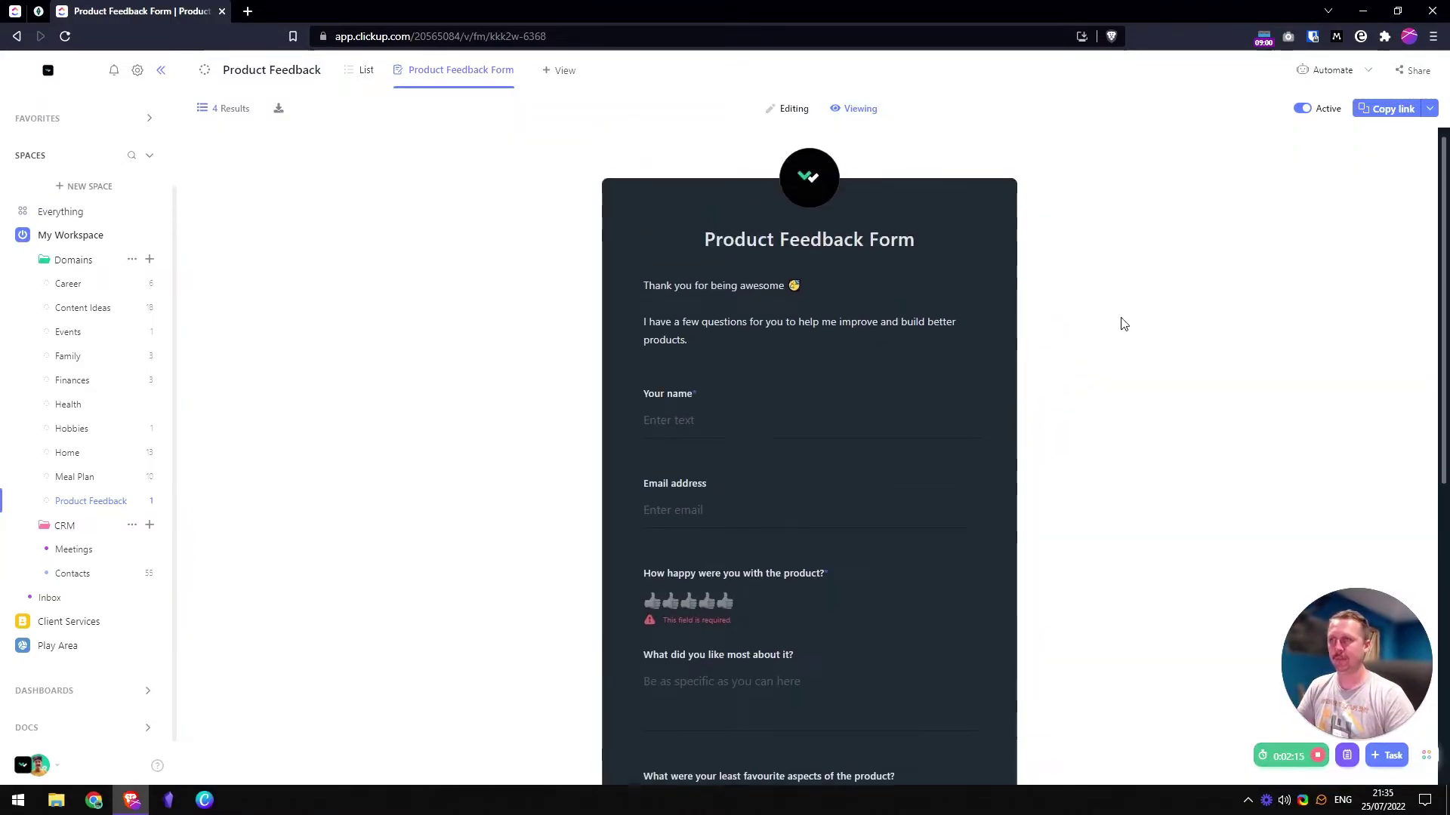
pyautogui.click(789, 115)
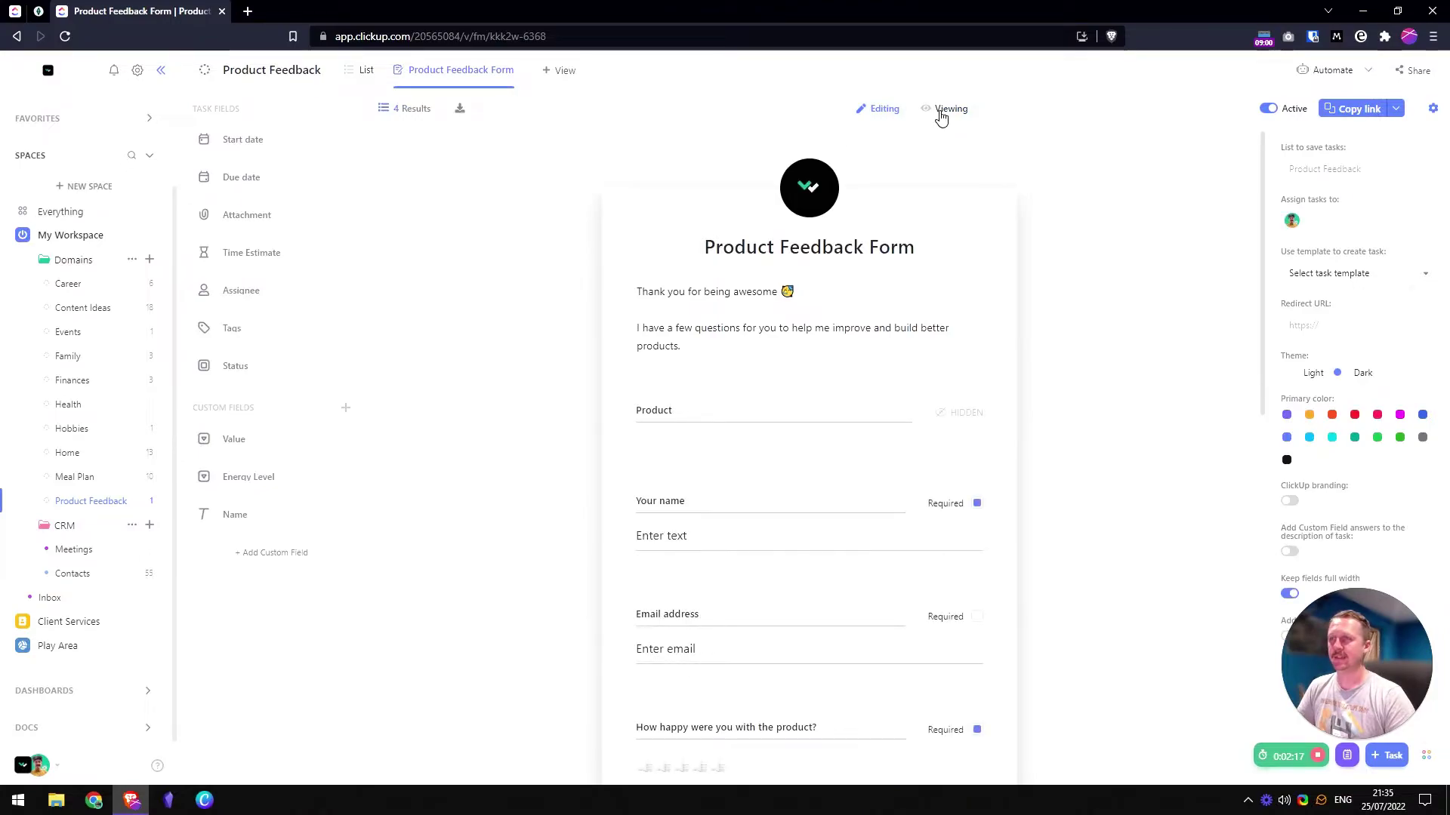
pyautogui.click(944, 111)
pyautogui.scroll(-2, 808, 423)
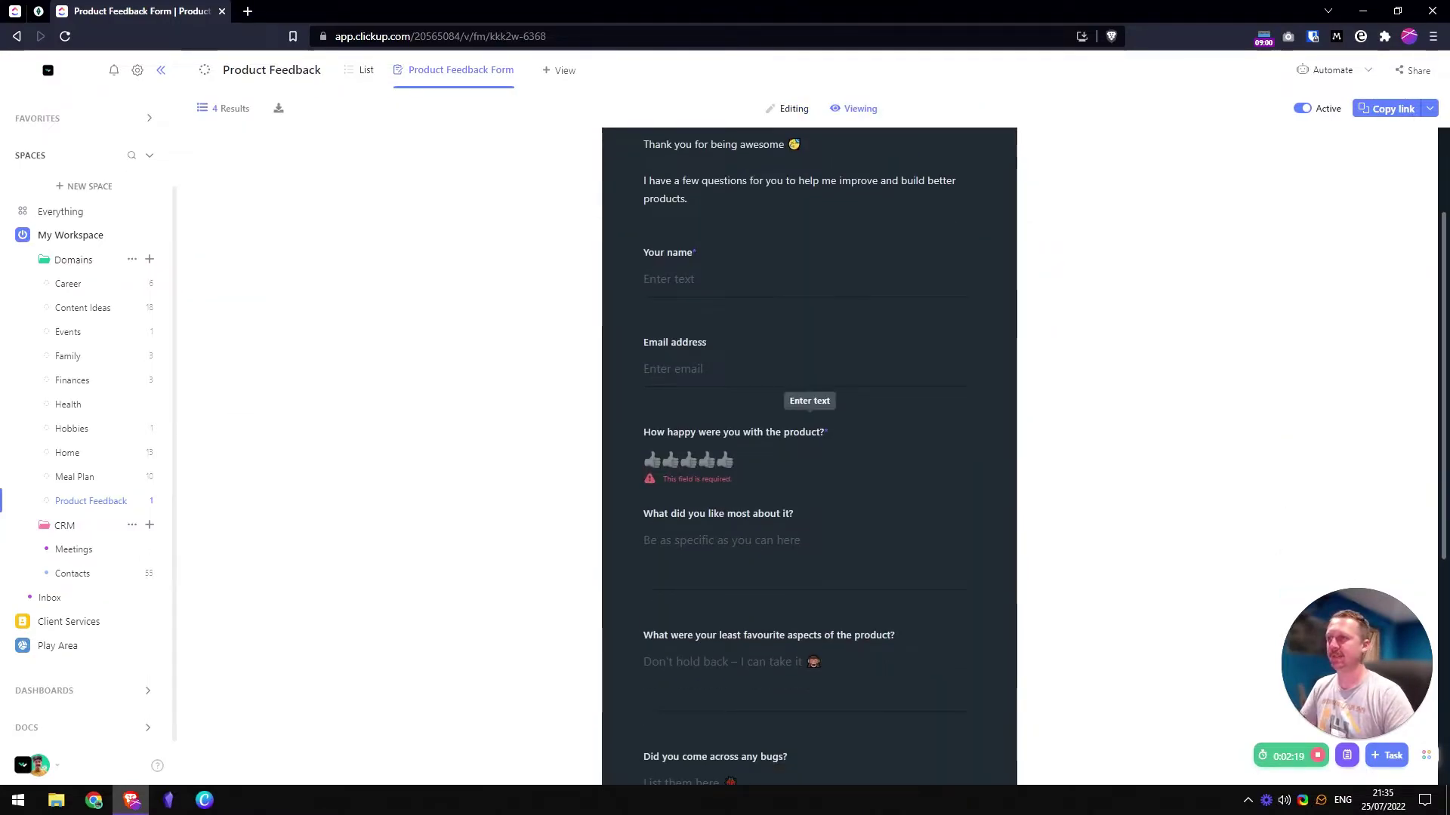
pyautogui.scroll(-1, 705, 427)
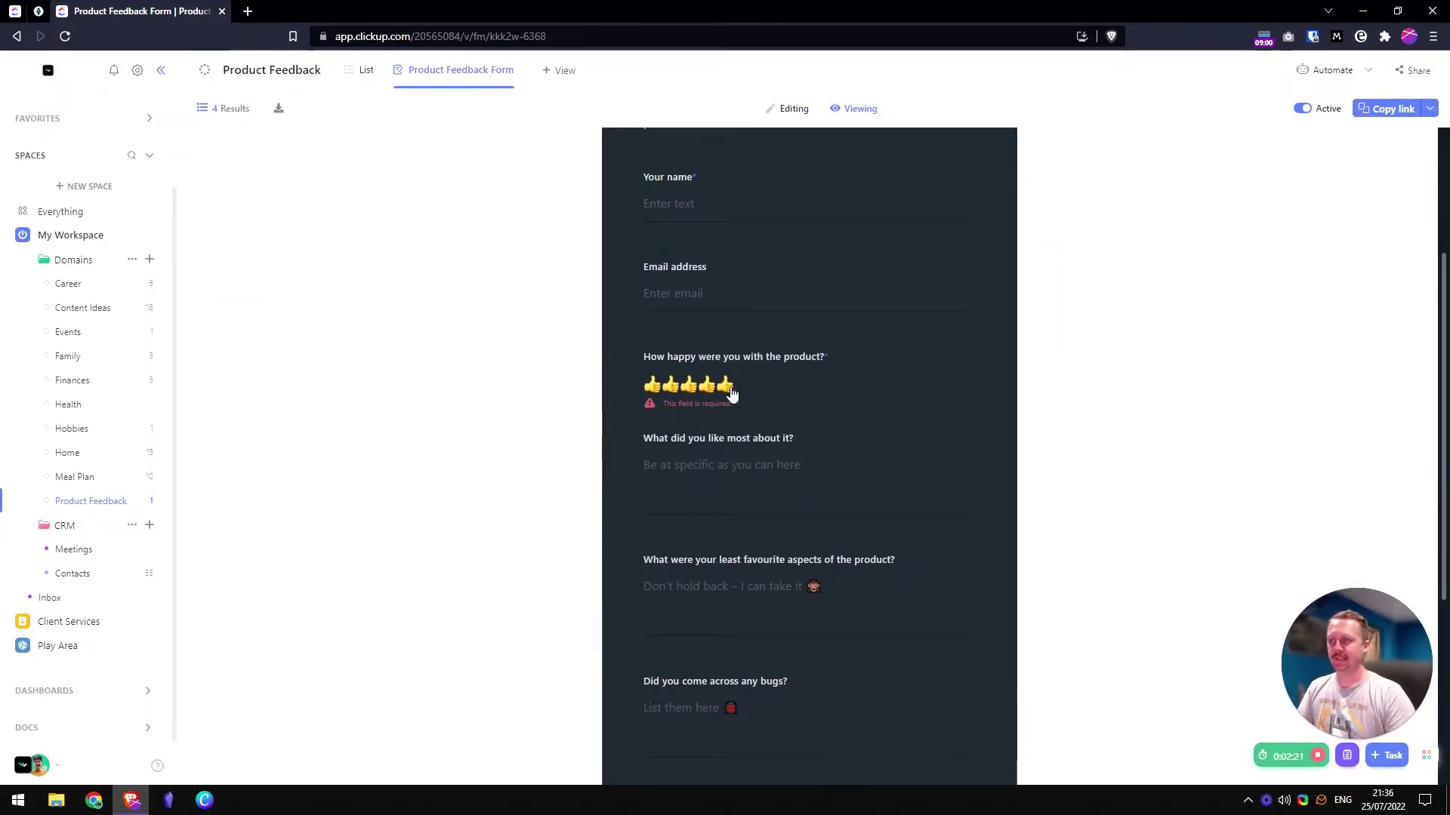
pyautogui.scroll(-2, 730, 386)
pyautogui.scroll(-2, 746, 370)
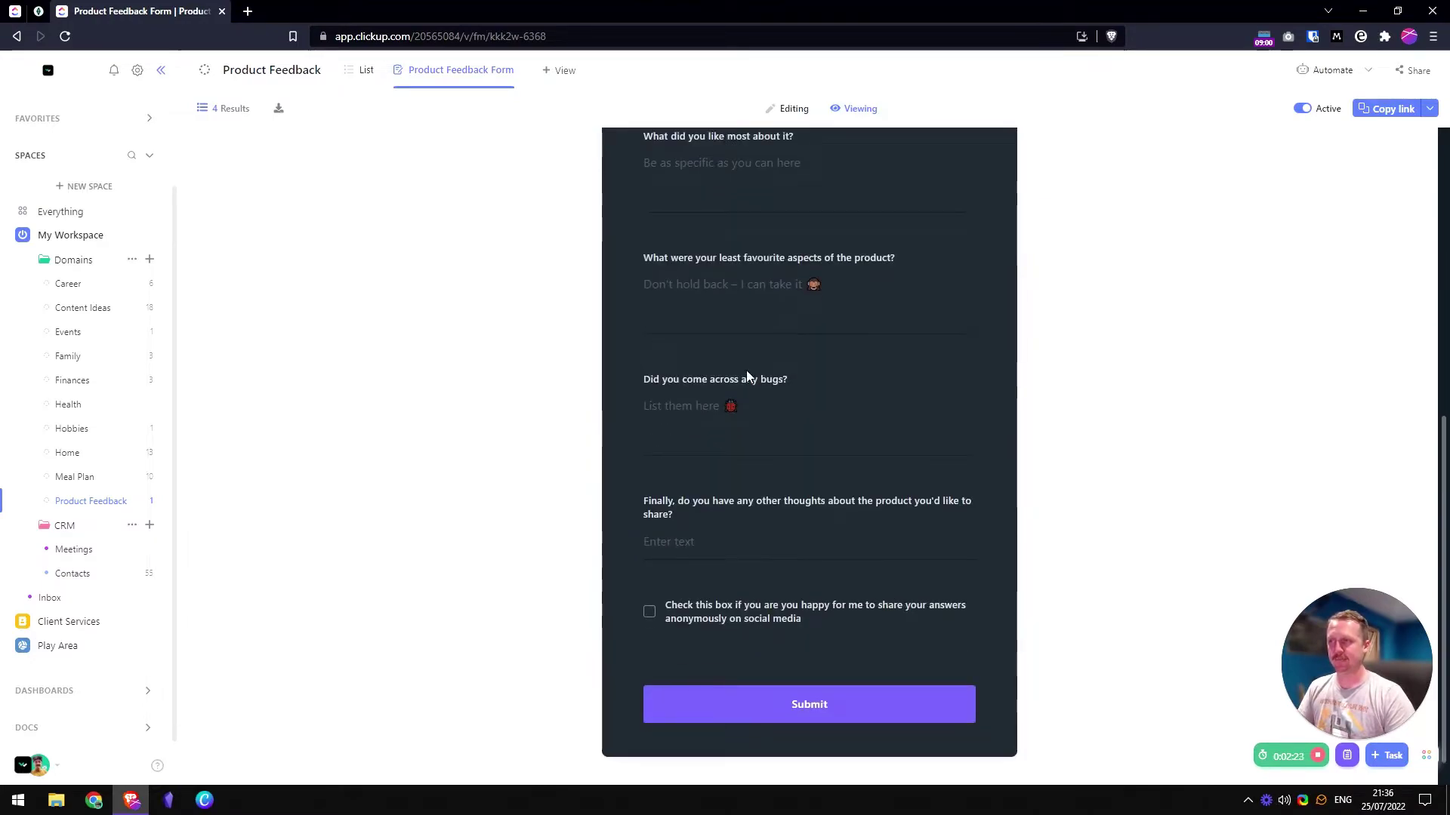
pyautogui.click(837, 678)
pyautogui.scroll(5, 739, 215)
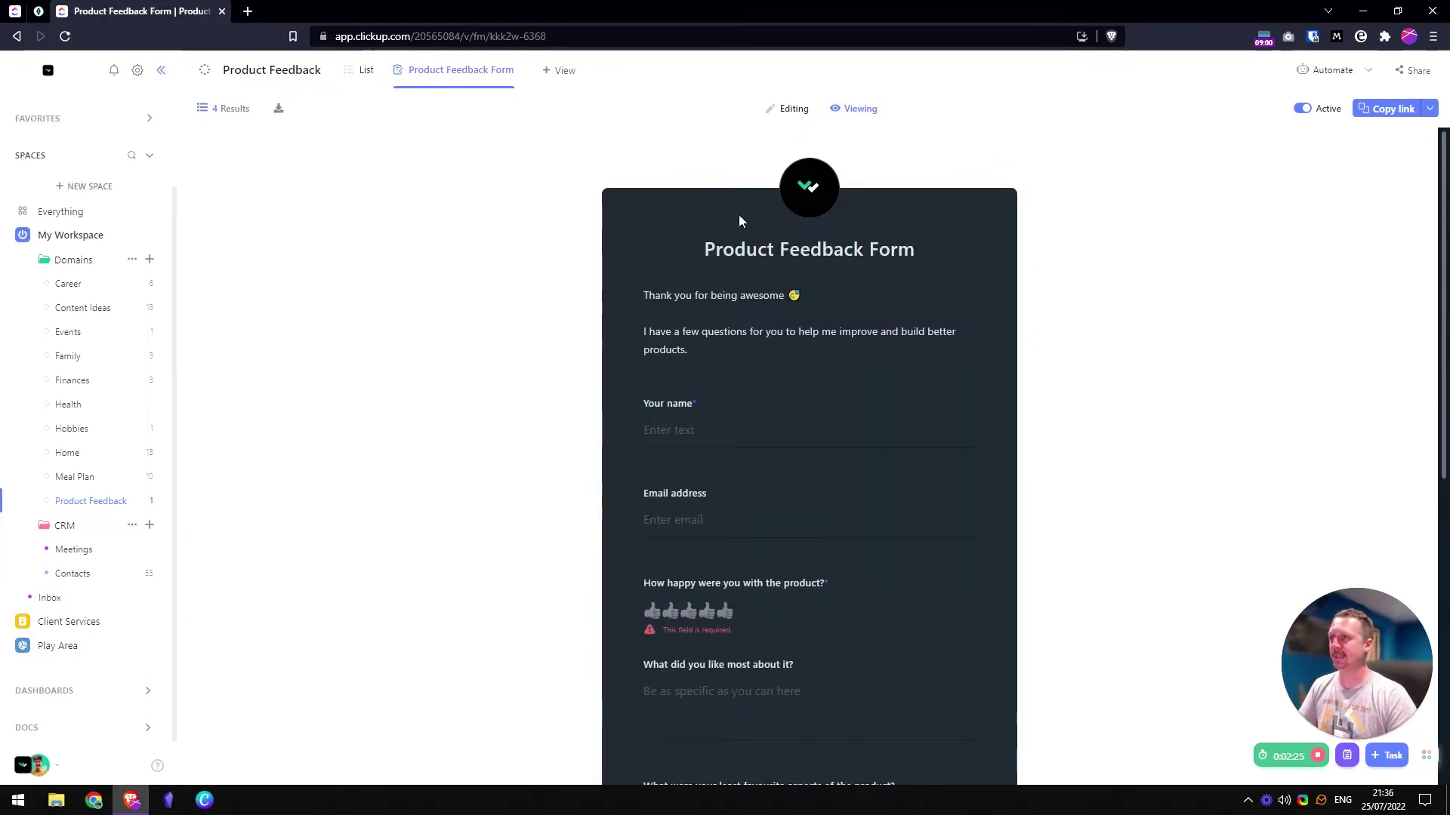
pyautogui.click(793, 109)
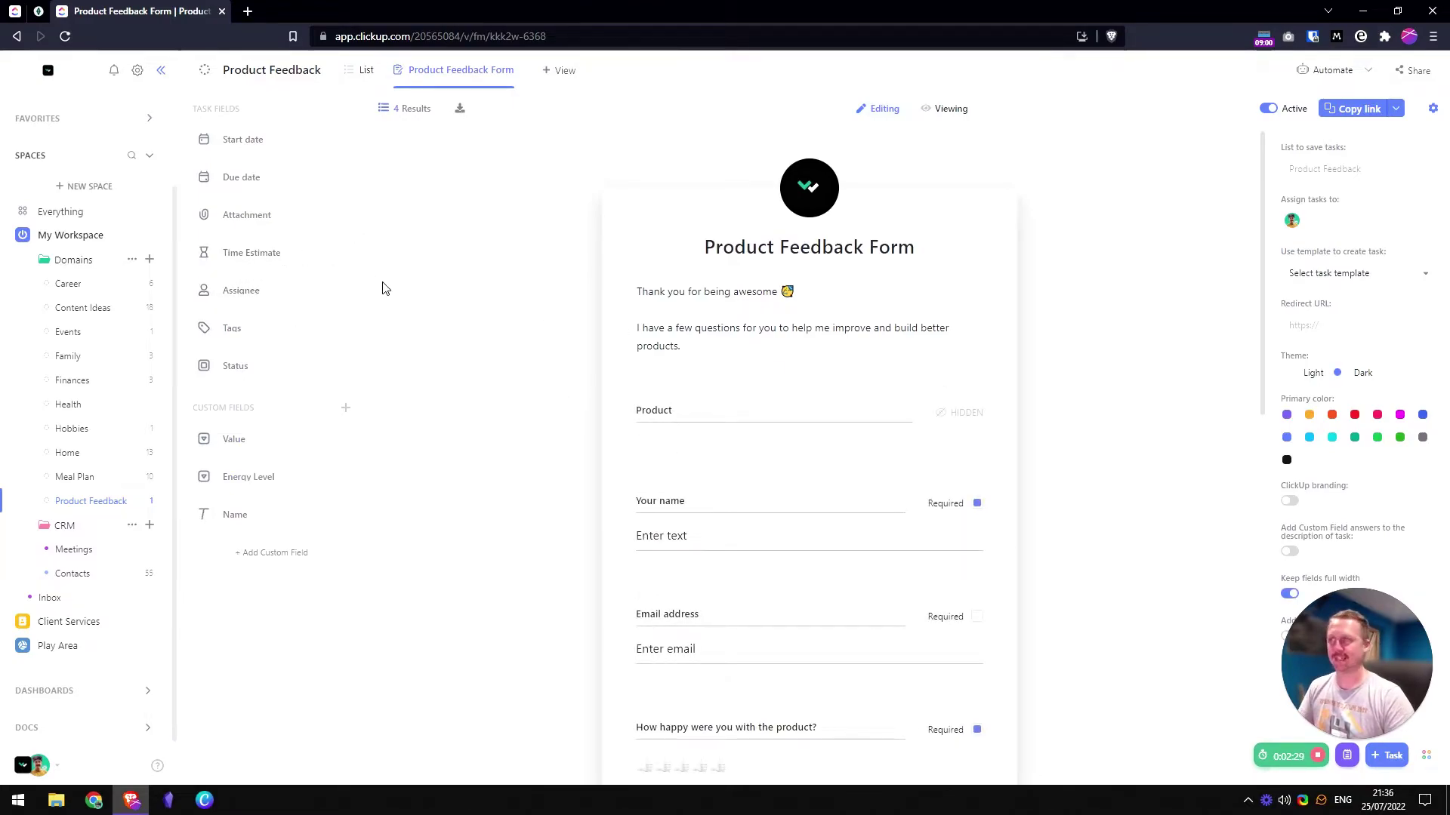
pyautogui.click(365, 73)
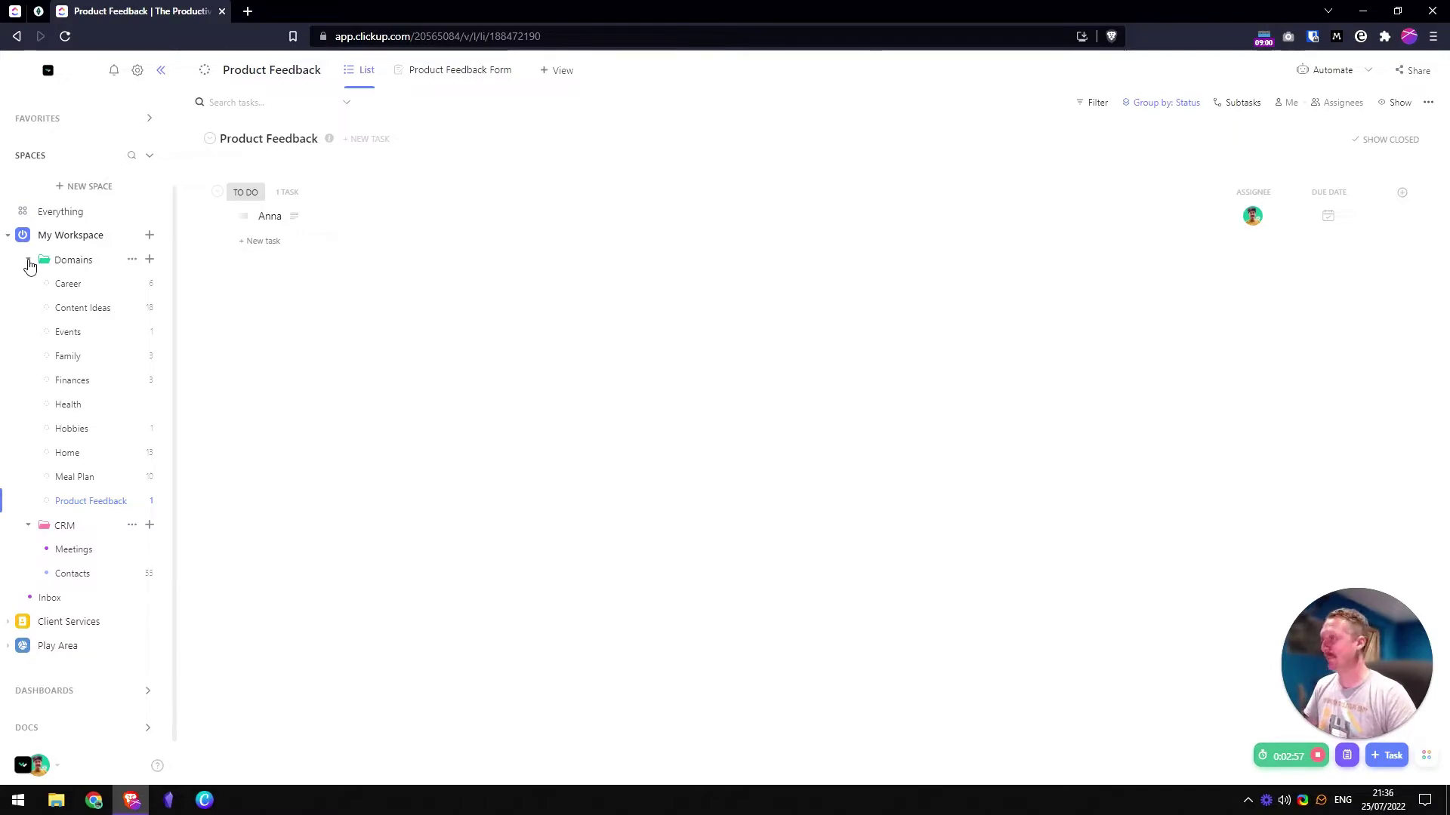
pyautogui.click(29, 264)
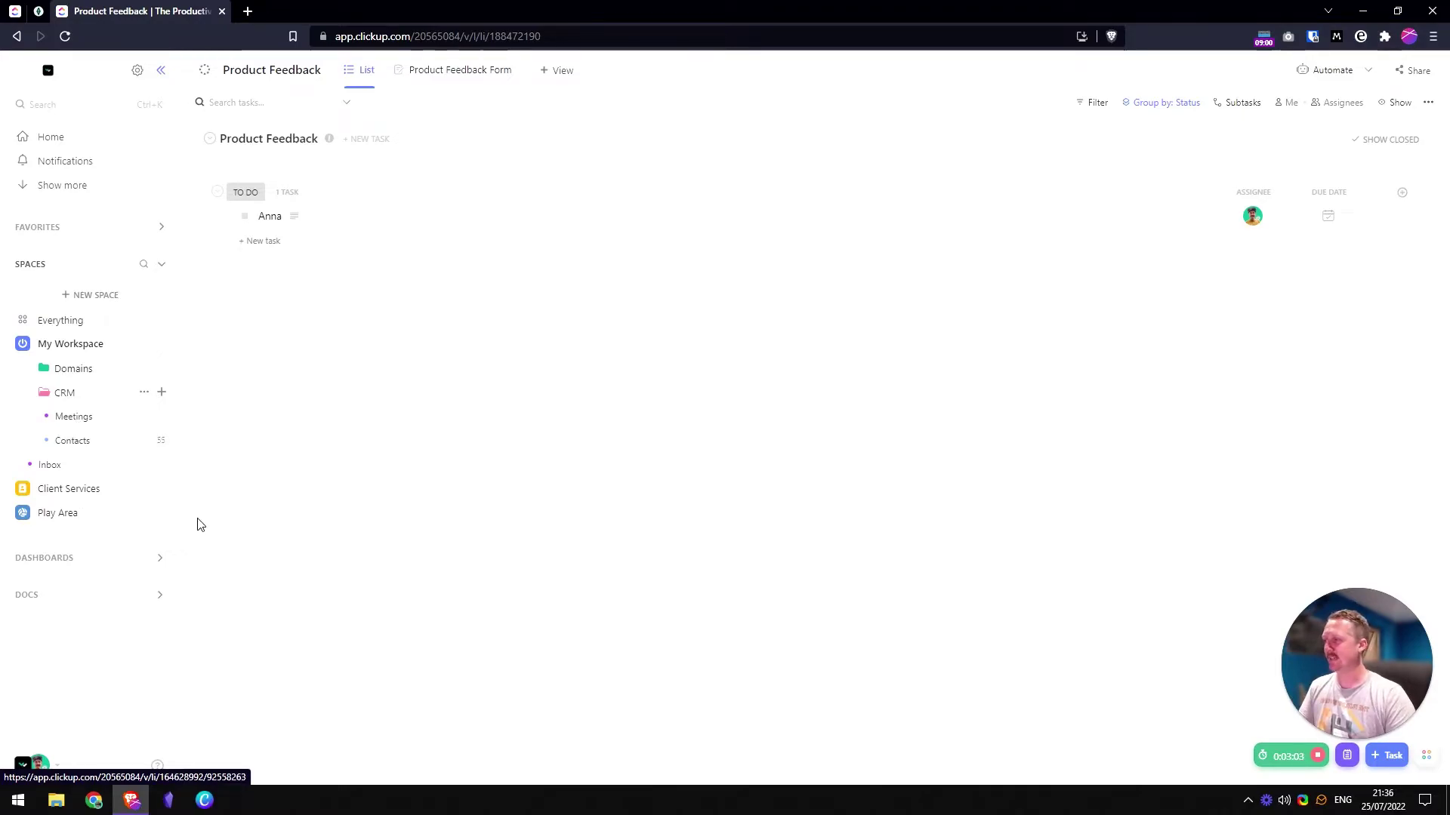
# - Open the Contacts list and scroll across its columns
pyautogui.click(80, 444)
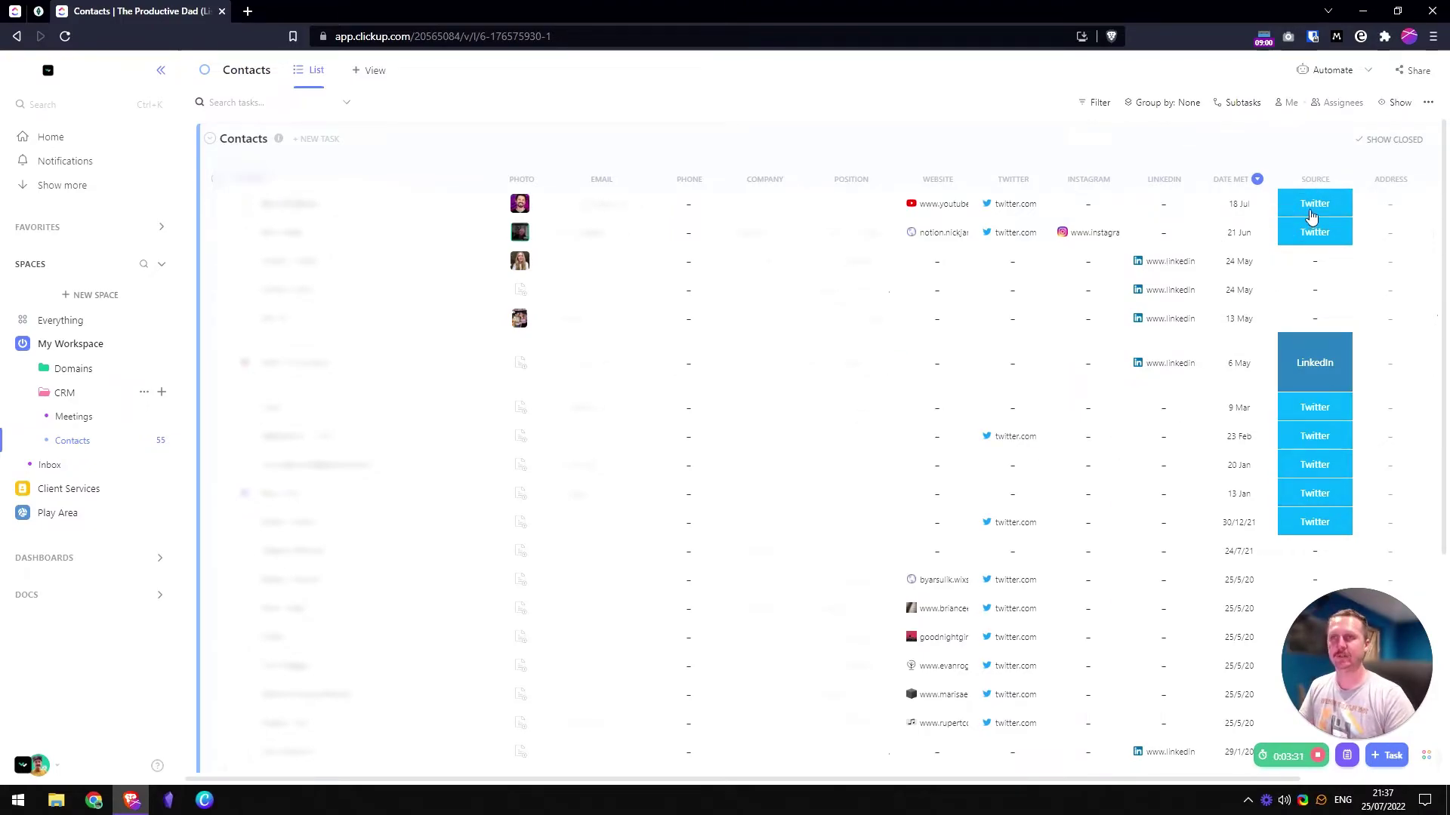
pyautogui.hscroll(3, 1178, 327)
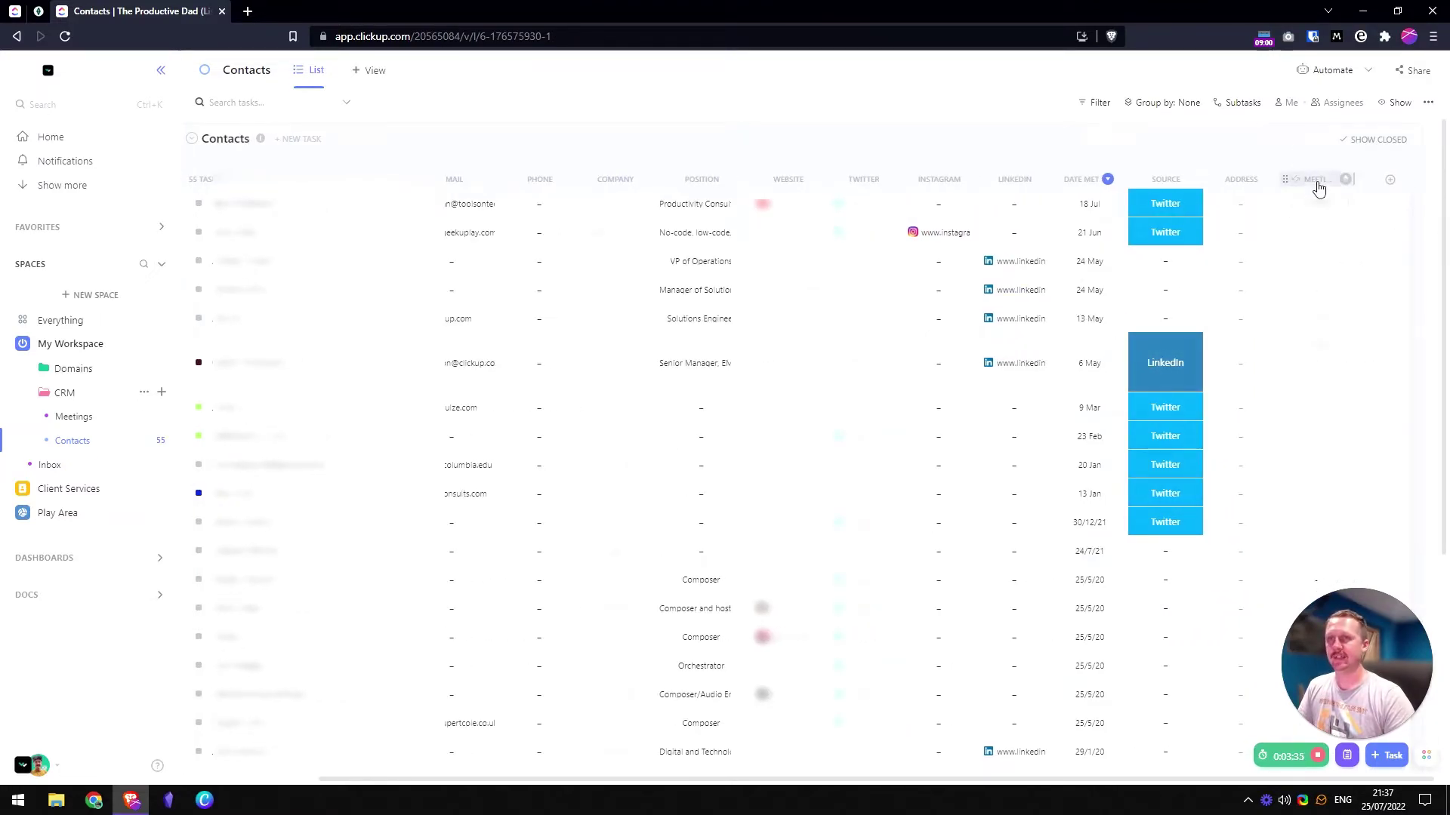
pyautogui.hscroll(-3, 727, 435)
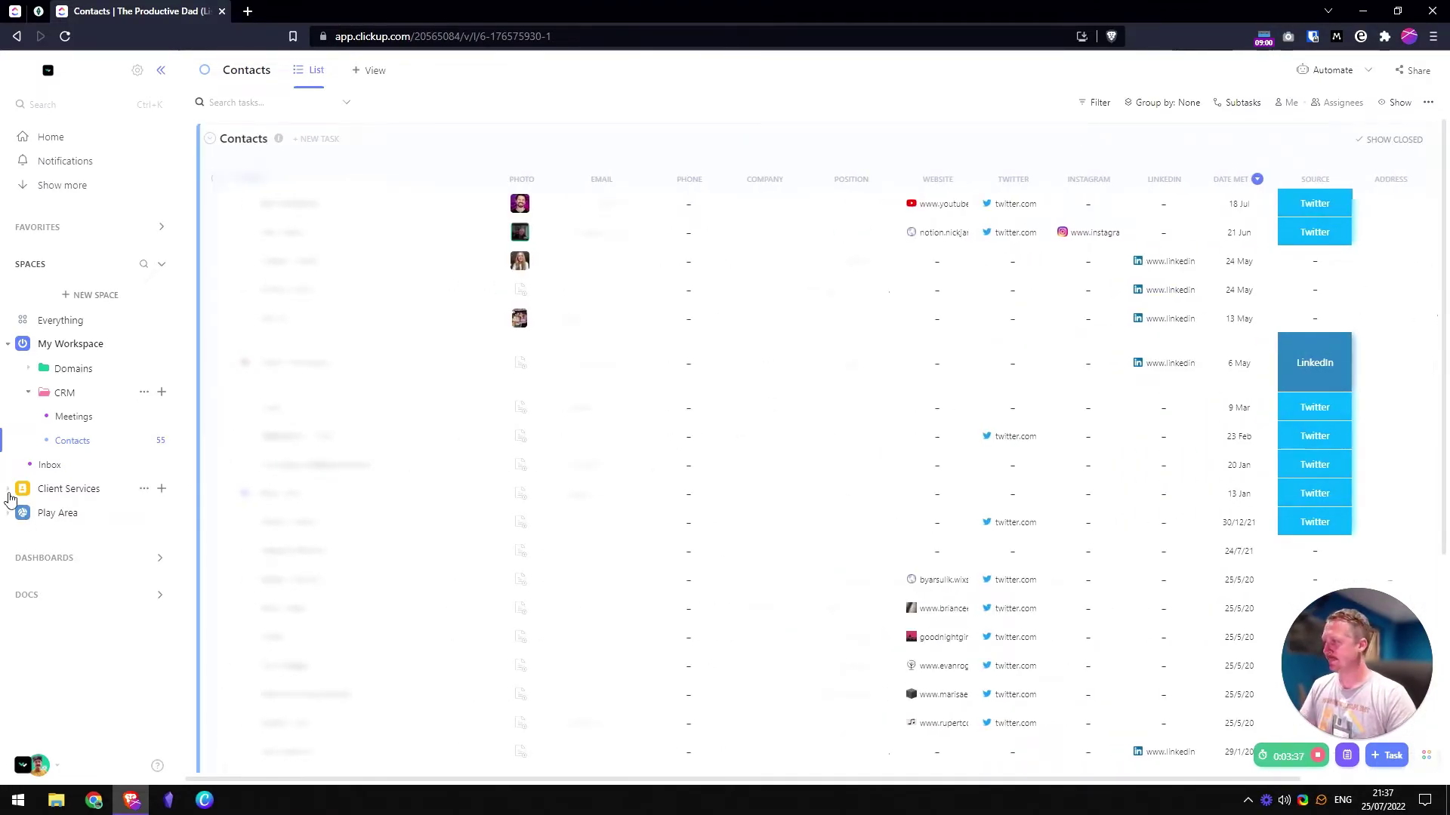
# - Open the first Meetings task and attach a new blank doc to it
pyautogui.click(77, 420)
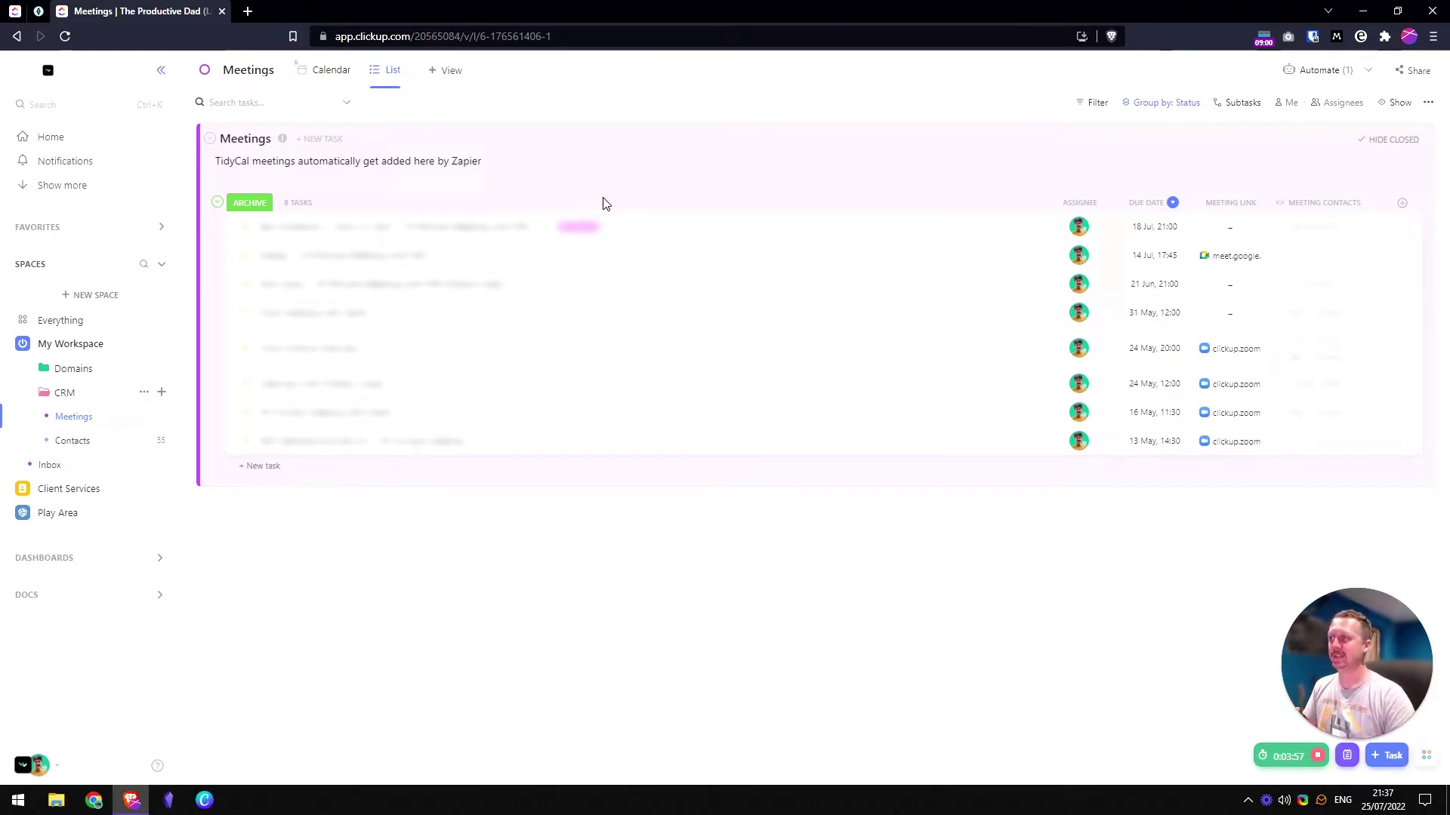
pyautogui.click(450, 230)
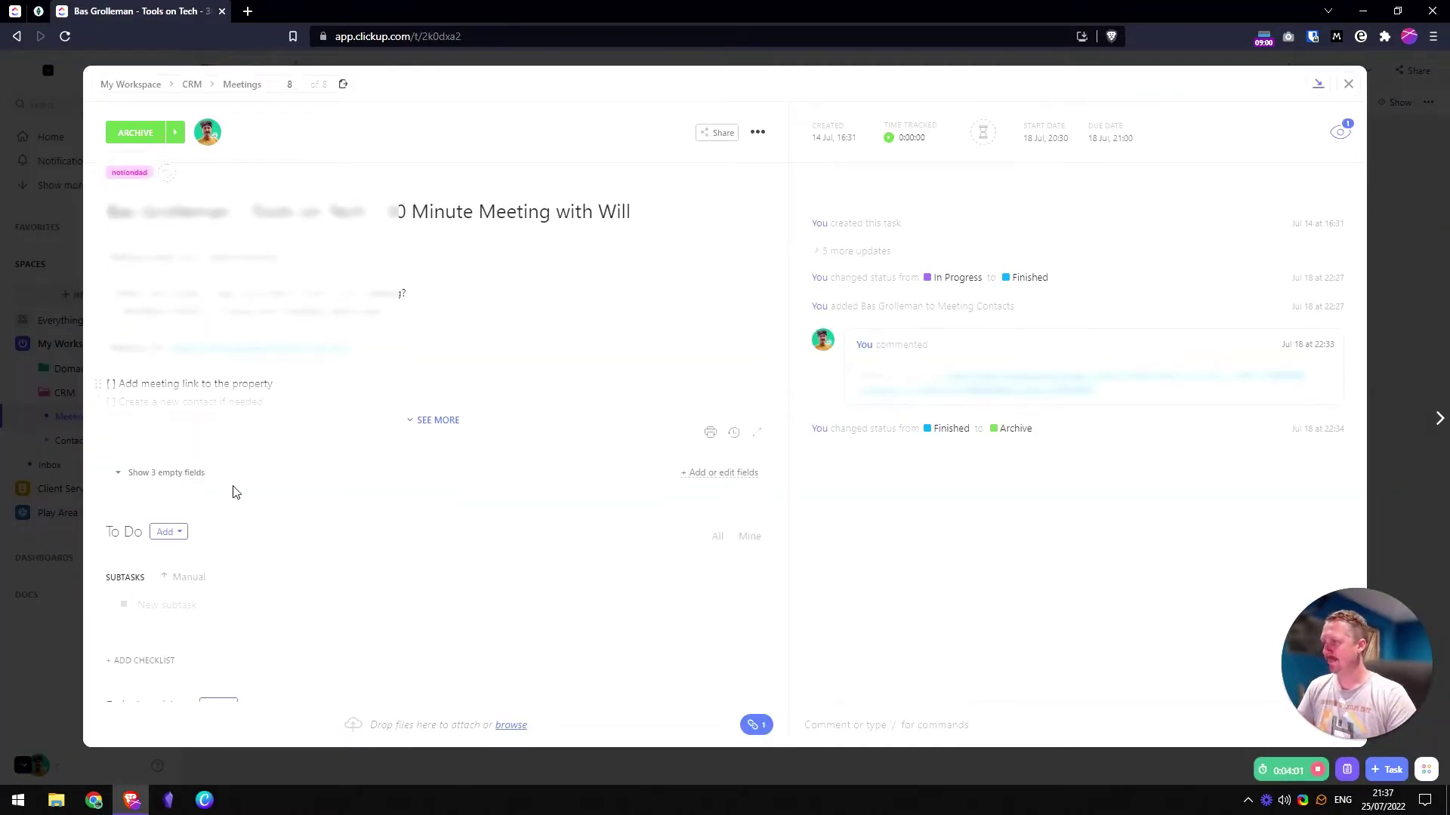
pyautogui.click(211, 665)
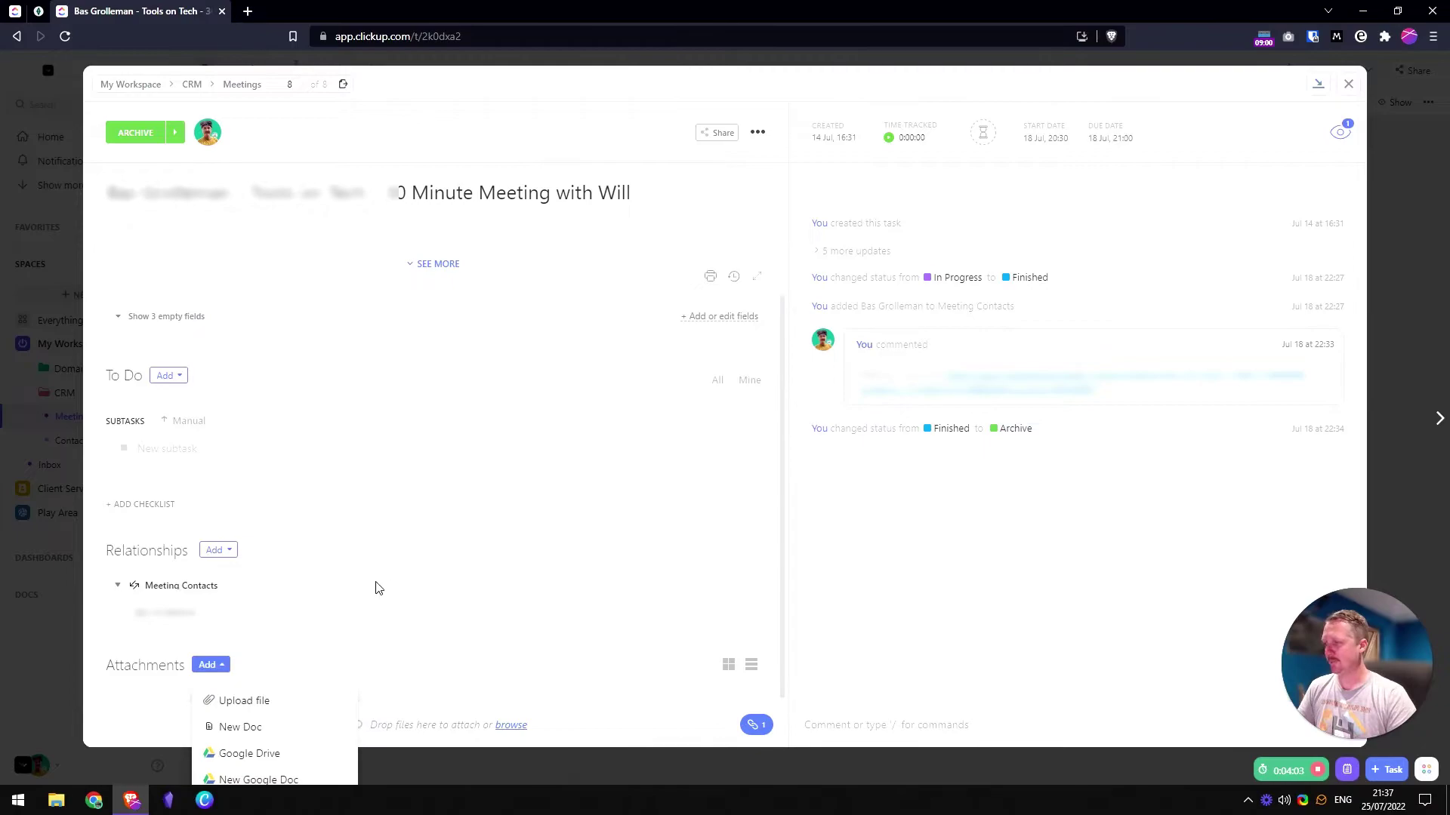
pyautogui.click(259, 732)
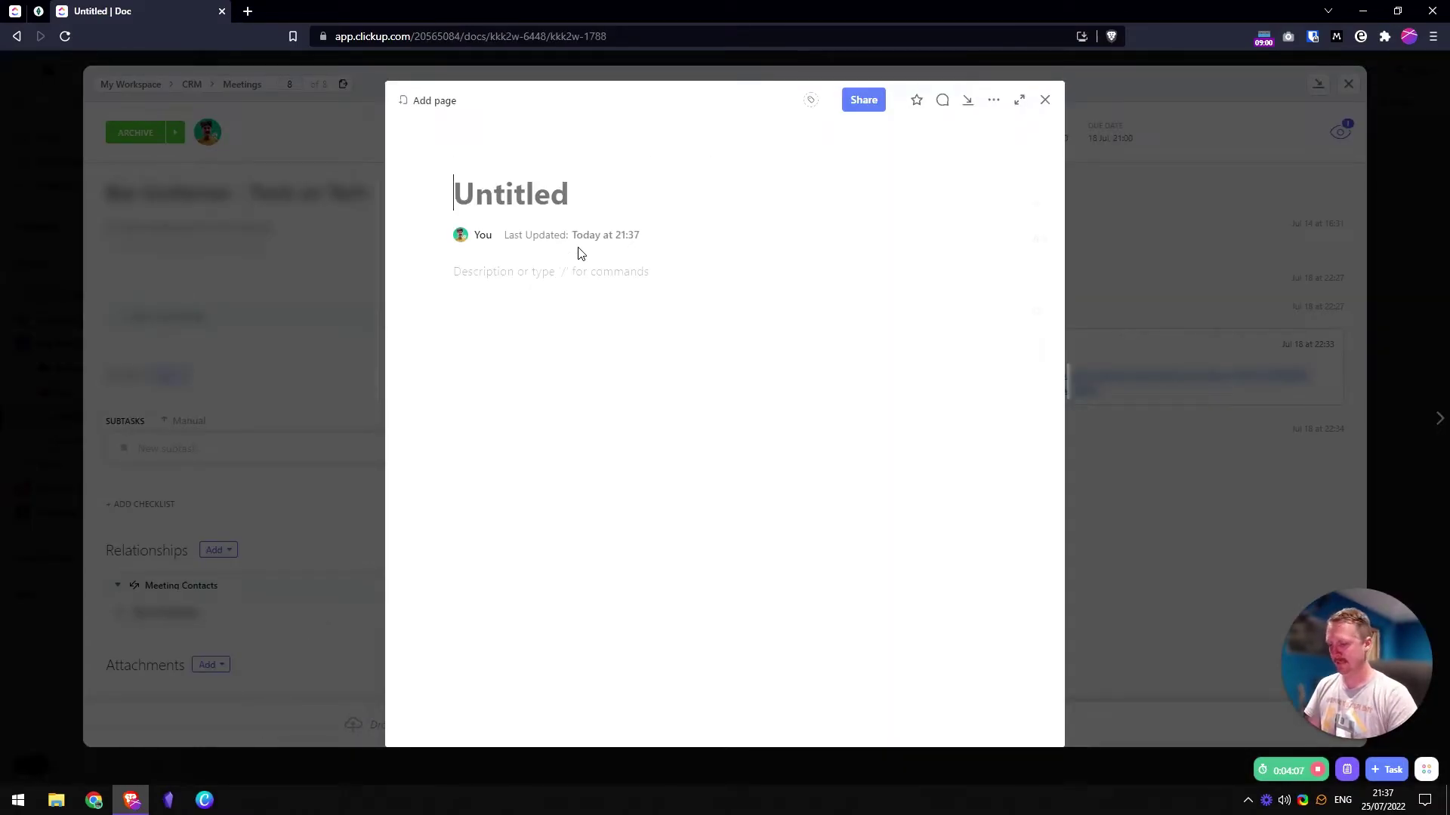
# - Title the doc 'Meeting Notes for Bas' and append the Board Meeting Minutes Template Nonprofit
pyautogui.write('Meeting Notes for Bas')
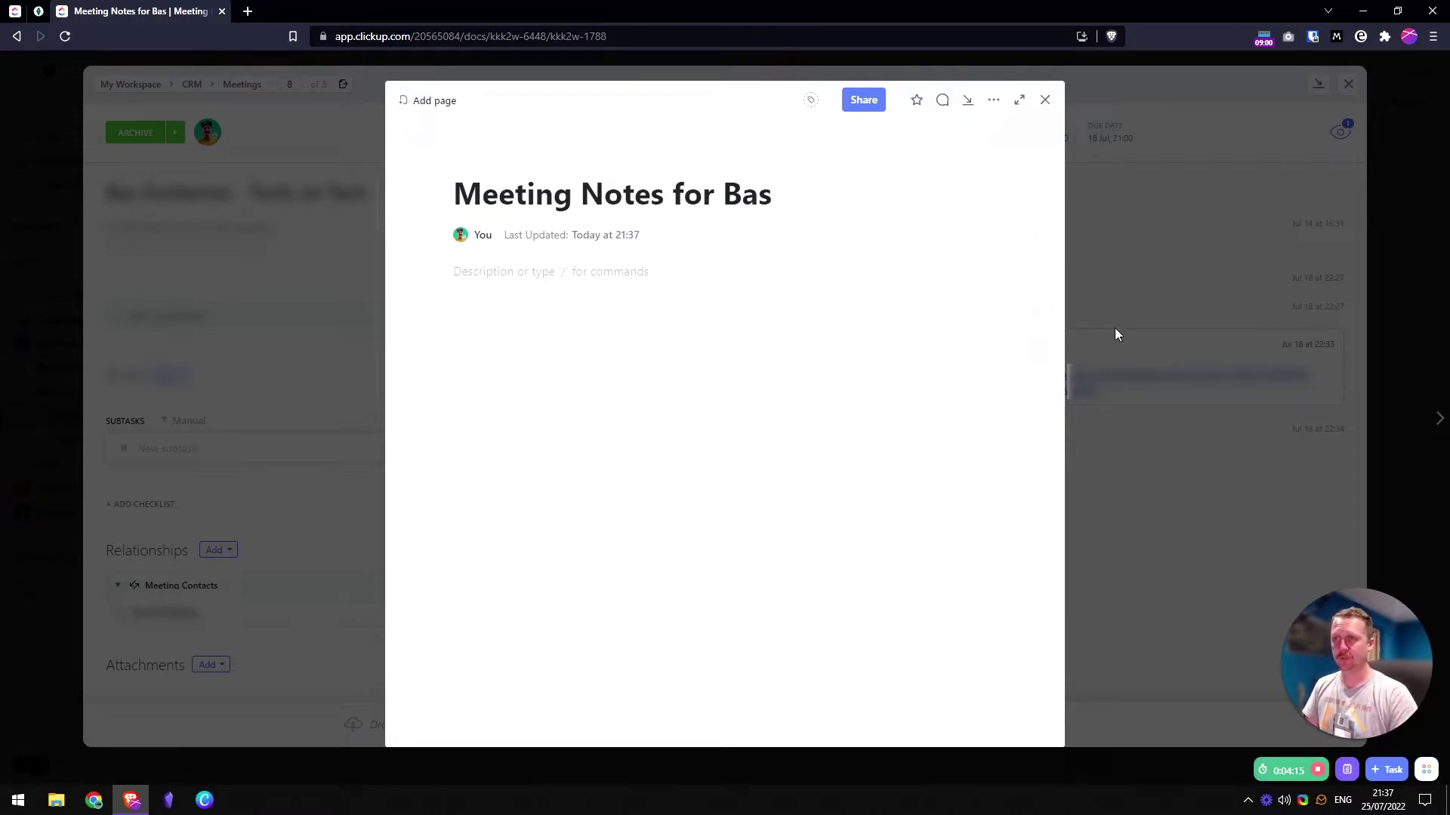
pyautogui.click(1041, 312)
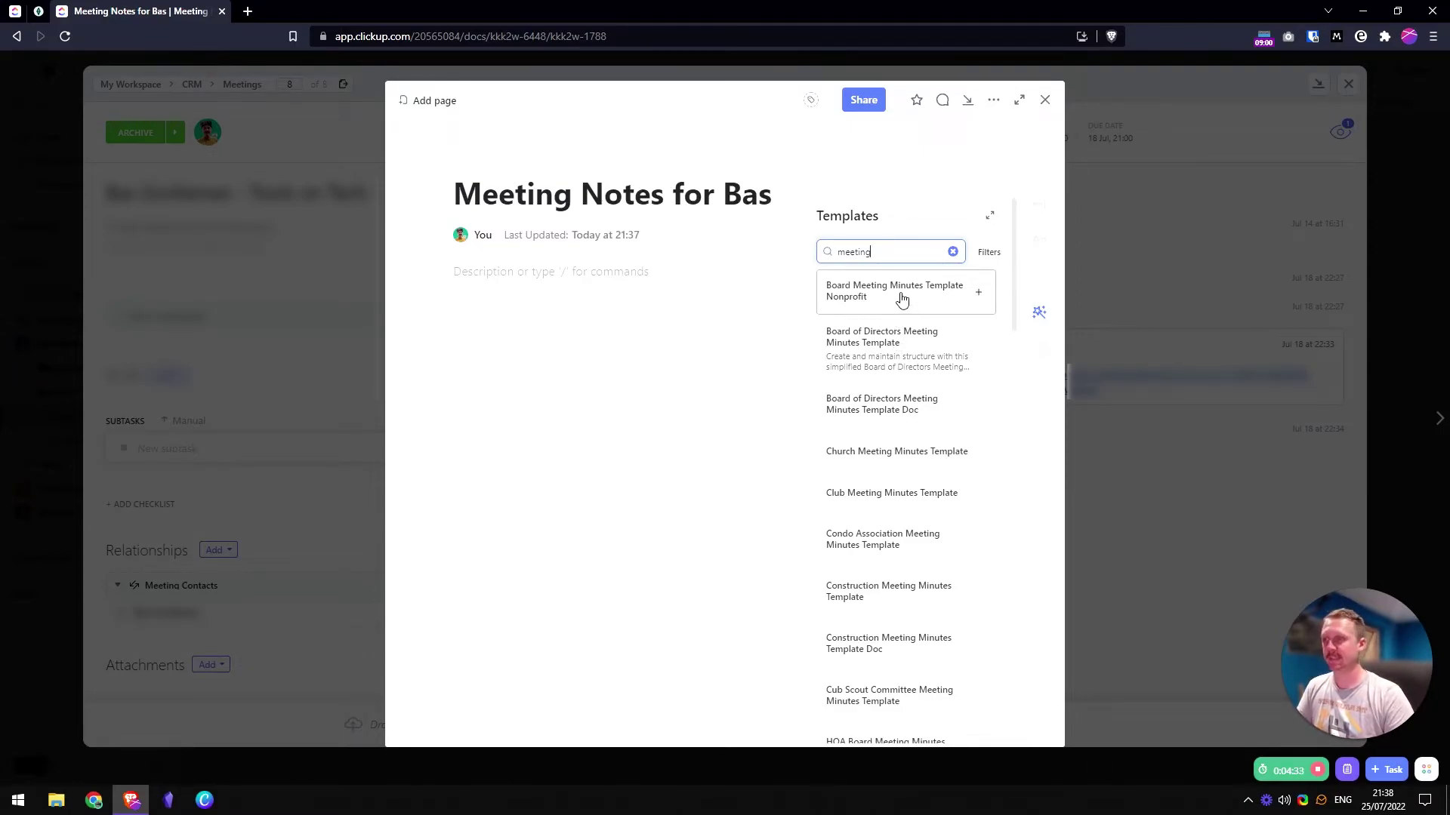
pyautogui.click(903, 300)
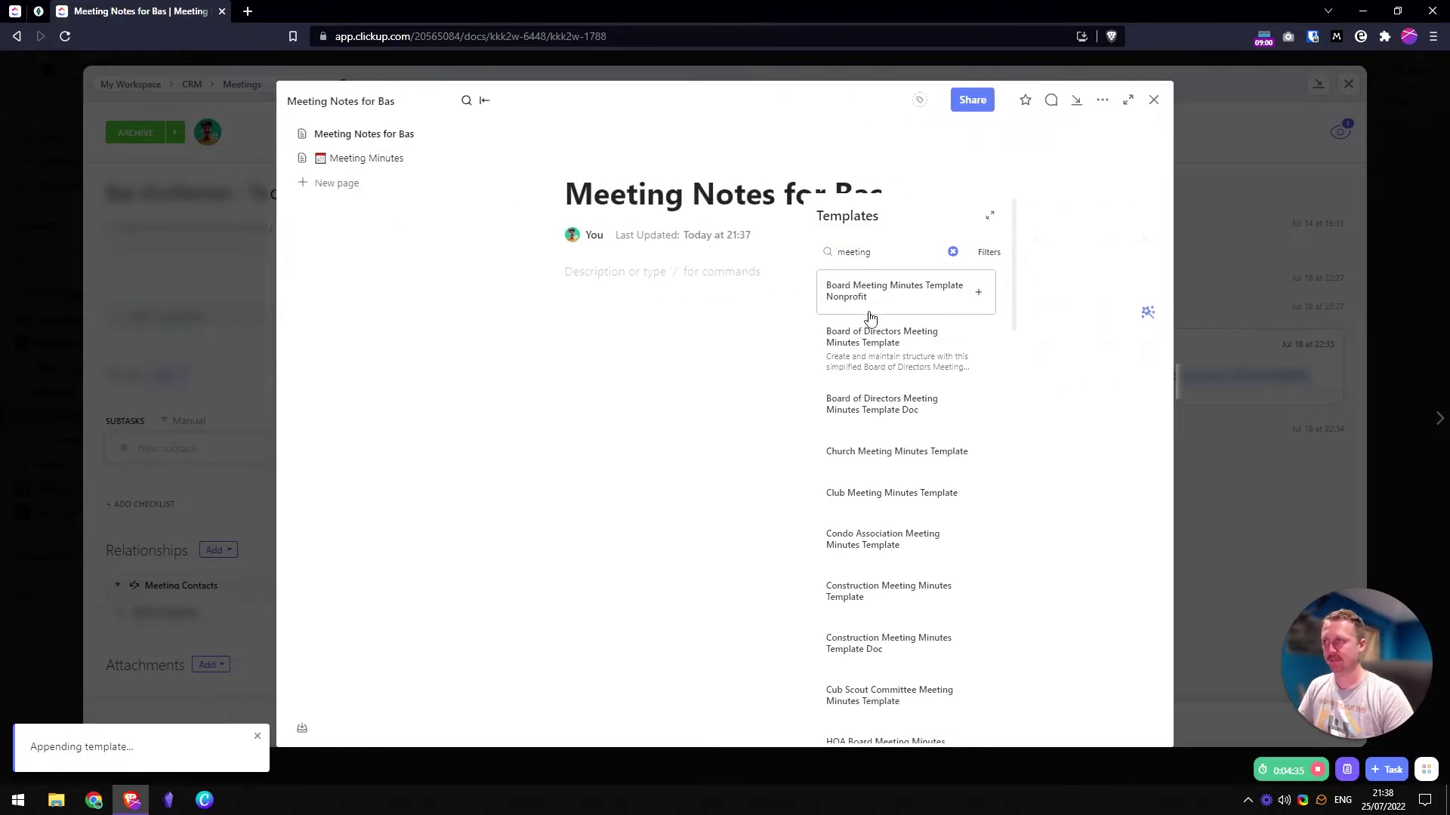
# - Delete the appended Meeting Minutes page from the doc
pyautogui.click(378, 160)
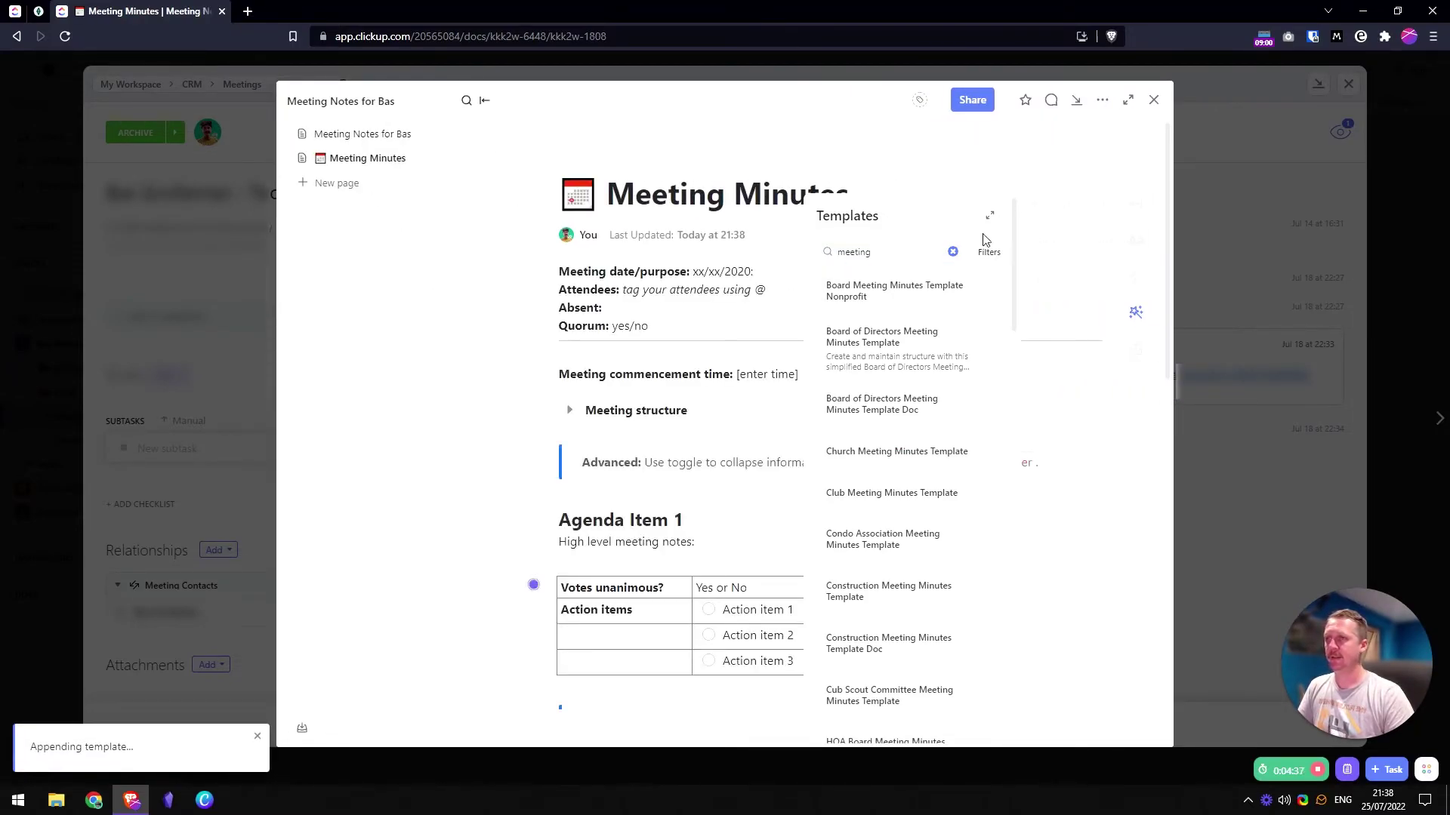
pyautogui.scroll(-10, 1144, 315)
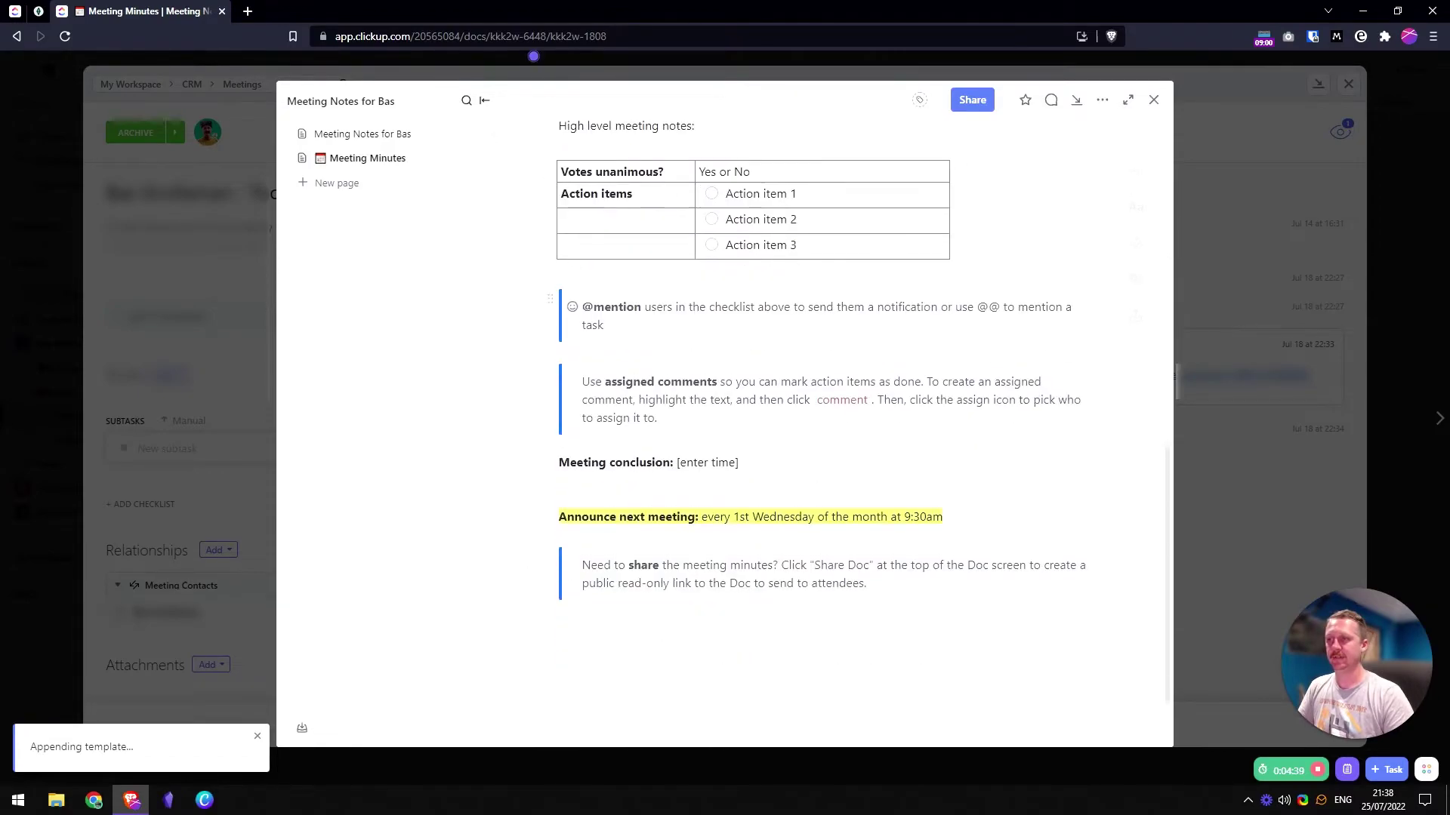
pyautogui.scroll(10, 1180, 234)
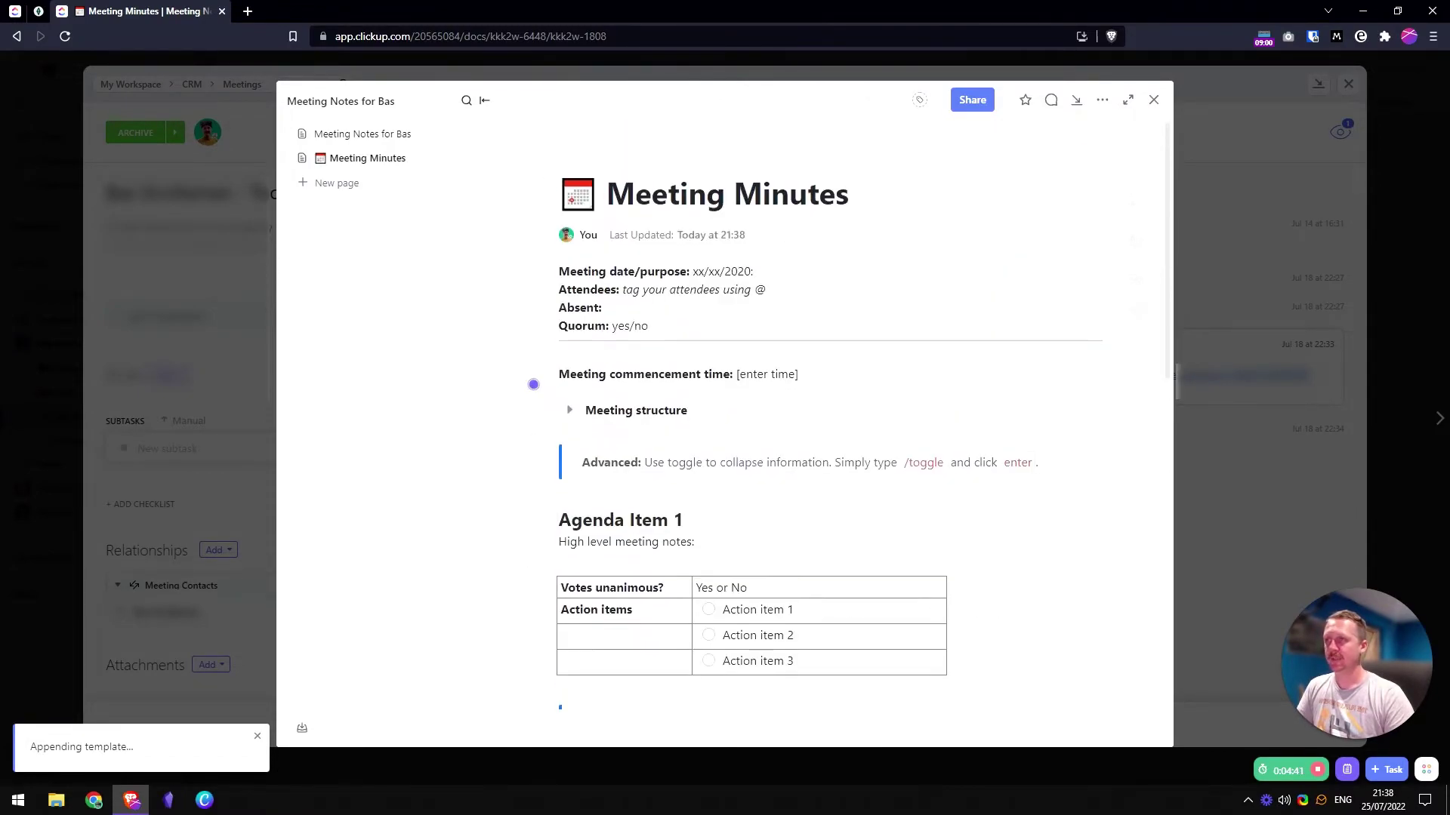
pyautogui.click(1102, 101)
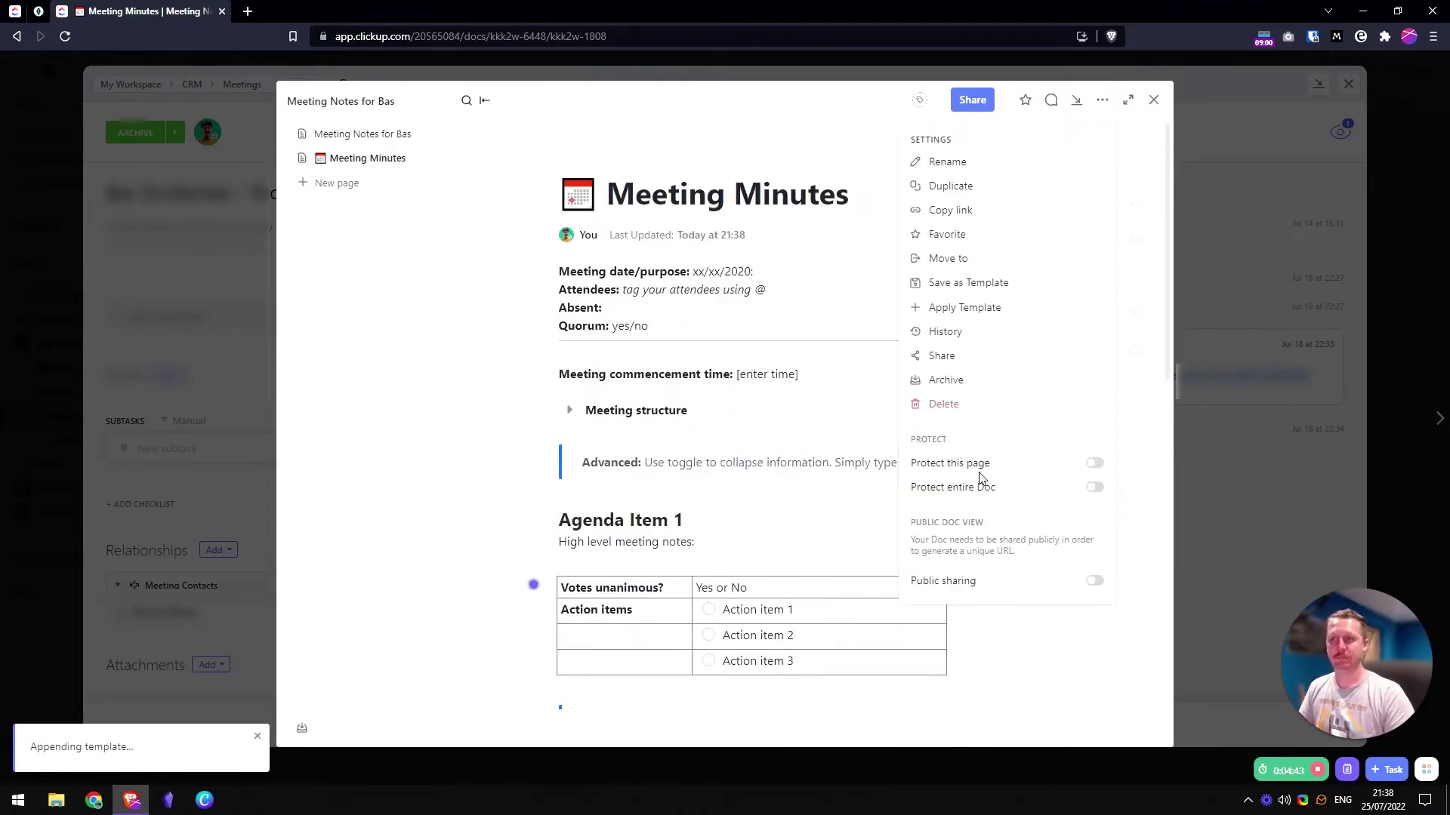
pyautogui.click(961, 410)
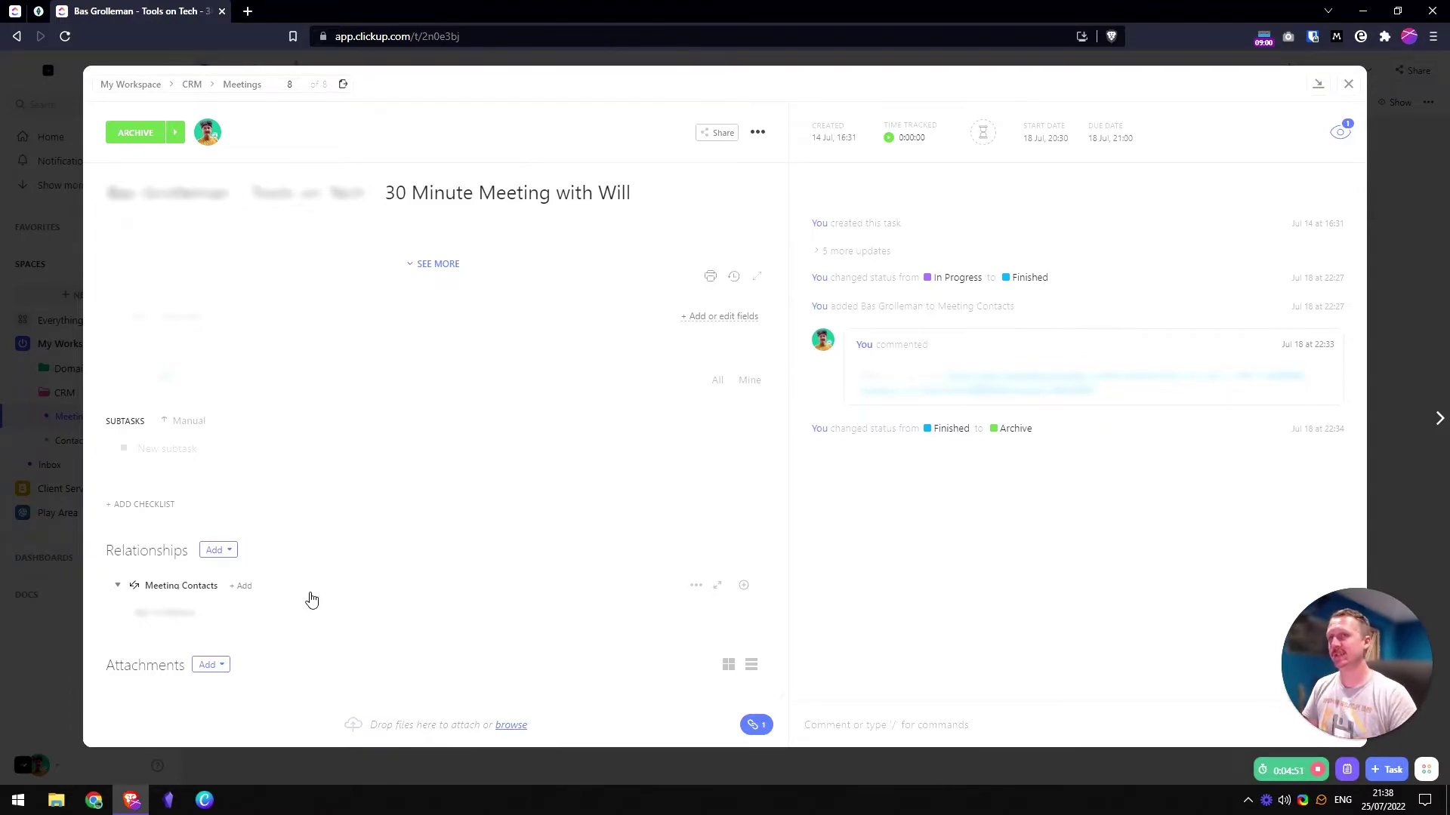
# - Close the 30 Minute Meeting task, then collapse the CRM folder and My Workspace in the sidebar
pyautogui.click(1348, 85)
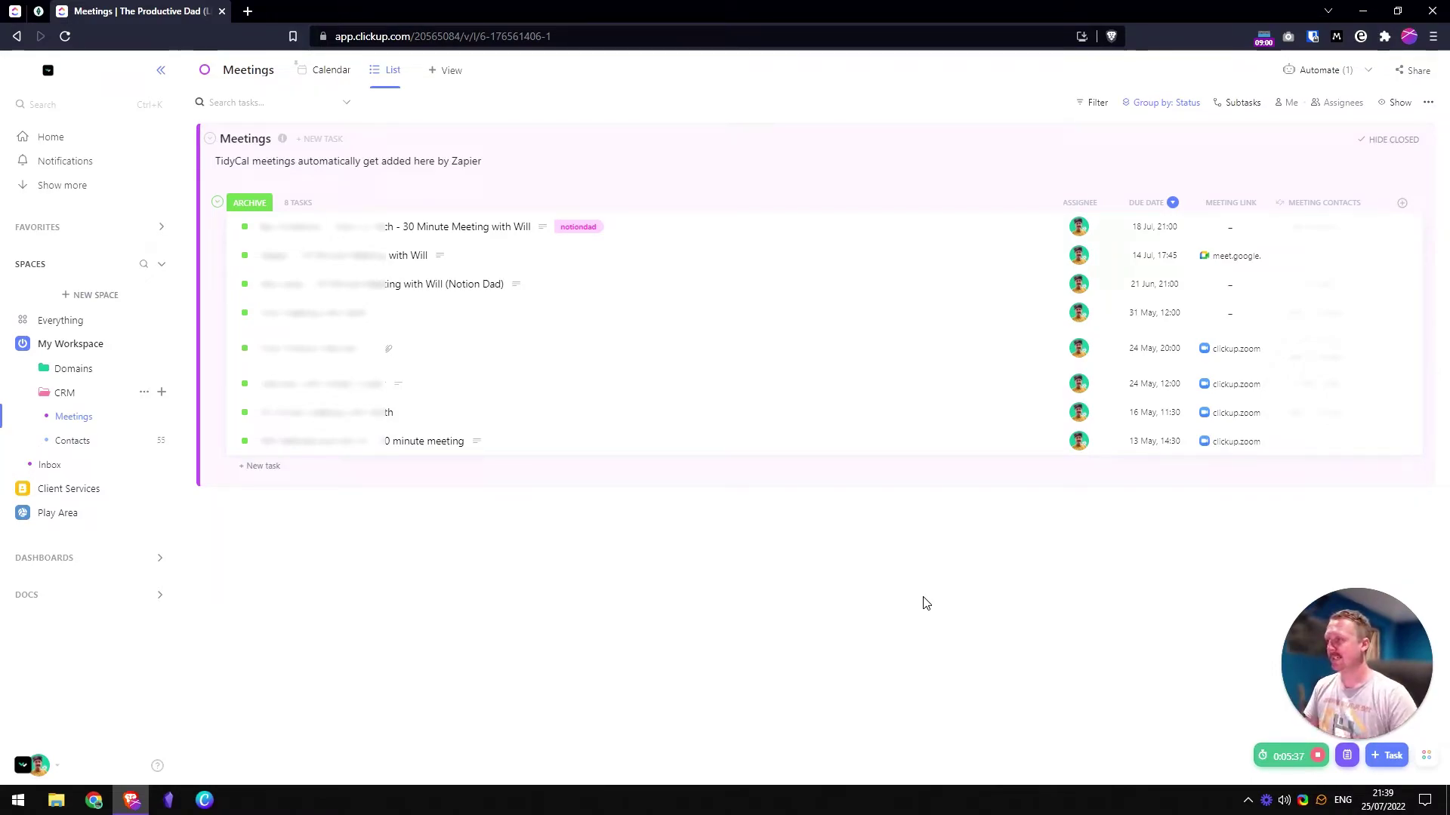
pyautogui.click(28, 393)
pyautogui.click(8, 344)
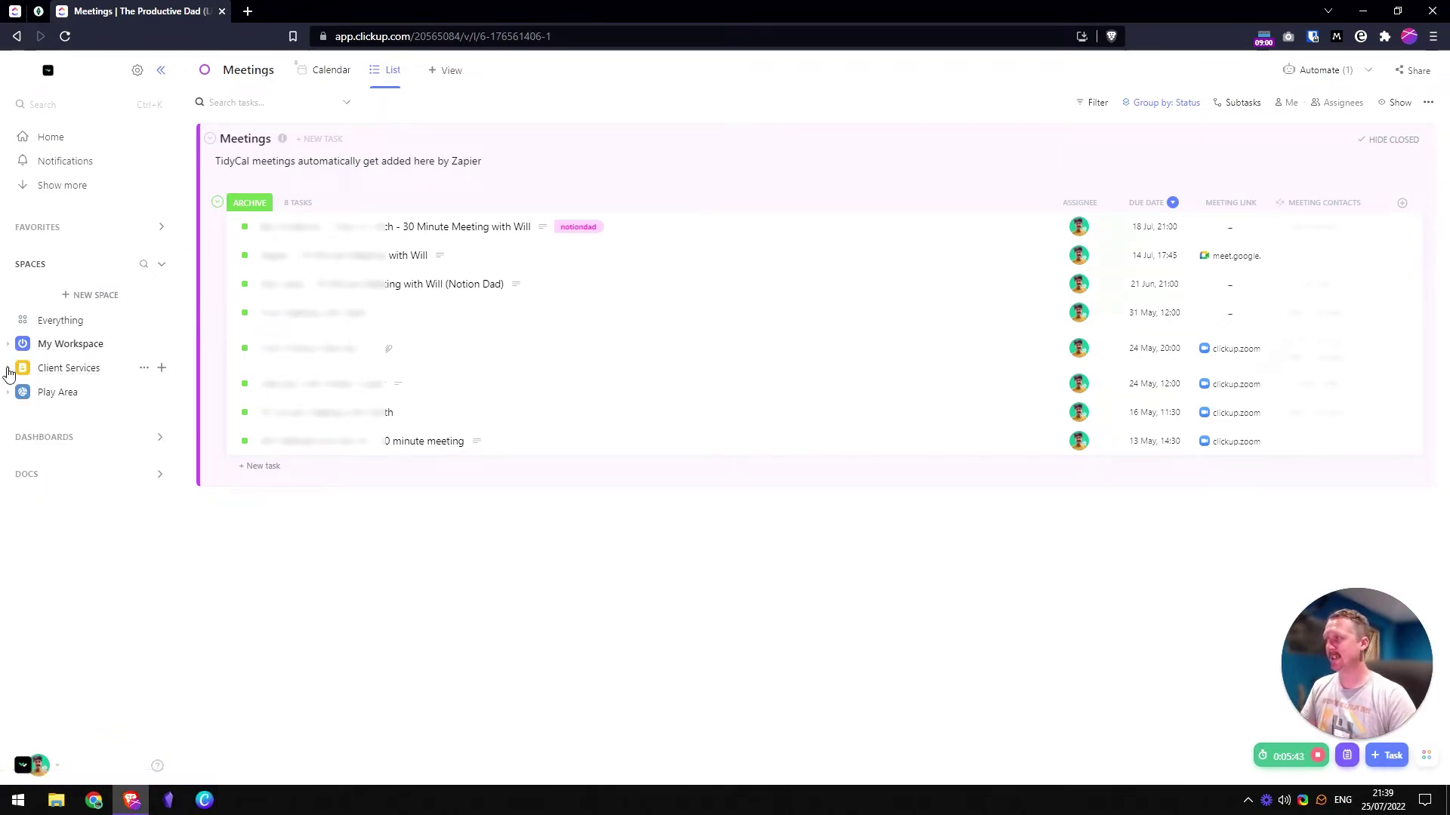
# - Open the Prospective Clients list under Client Services, glancing at its Contact Form view
pyautogui.click(8, 370)
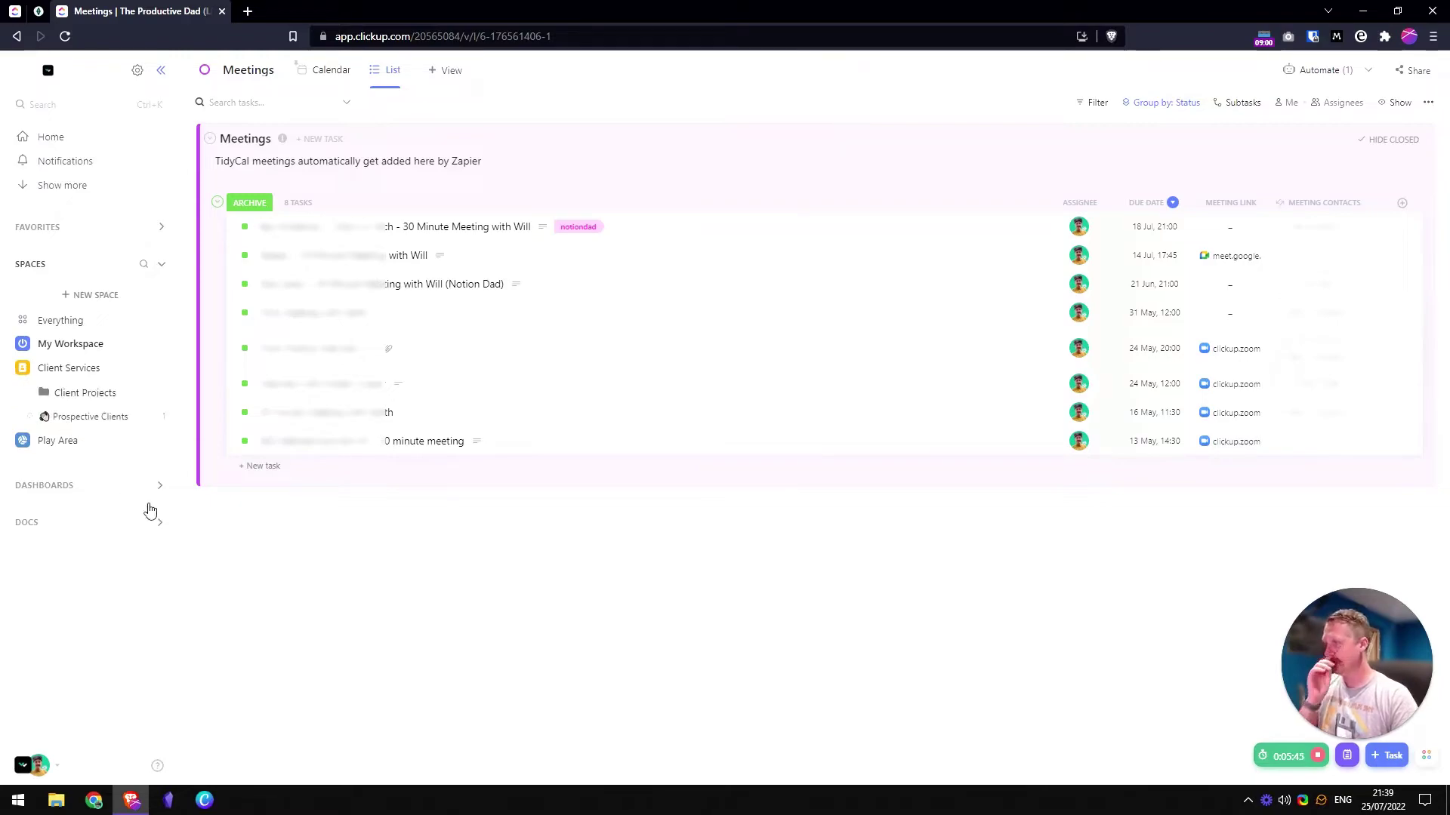
pyautogui.click(108, 426)
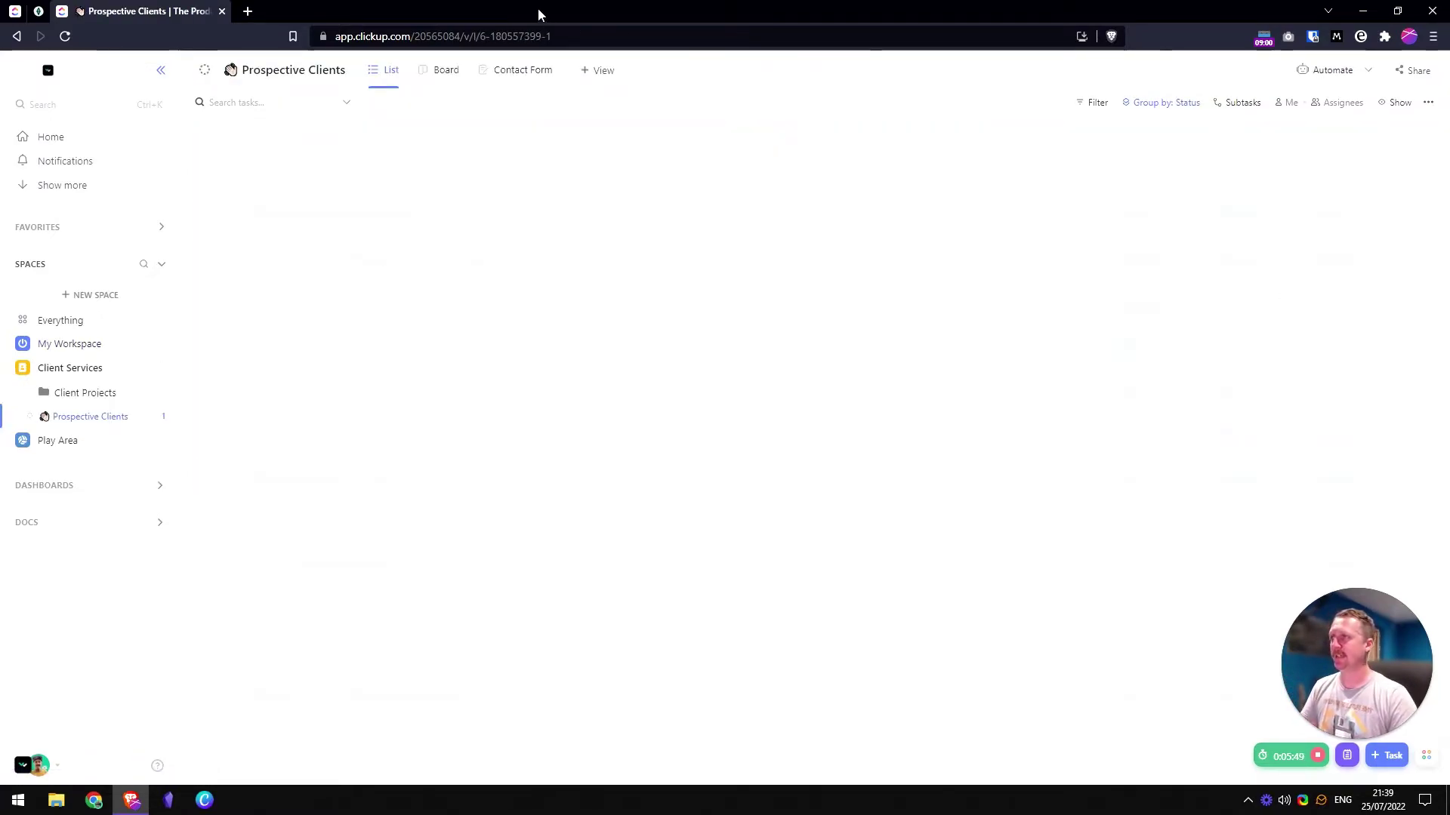
pyautogui.click(519, 83)
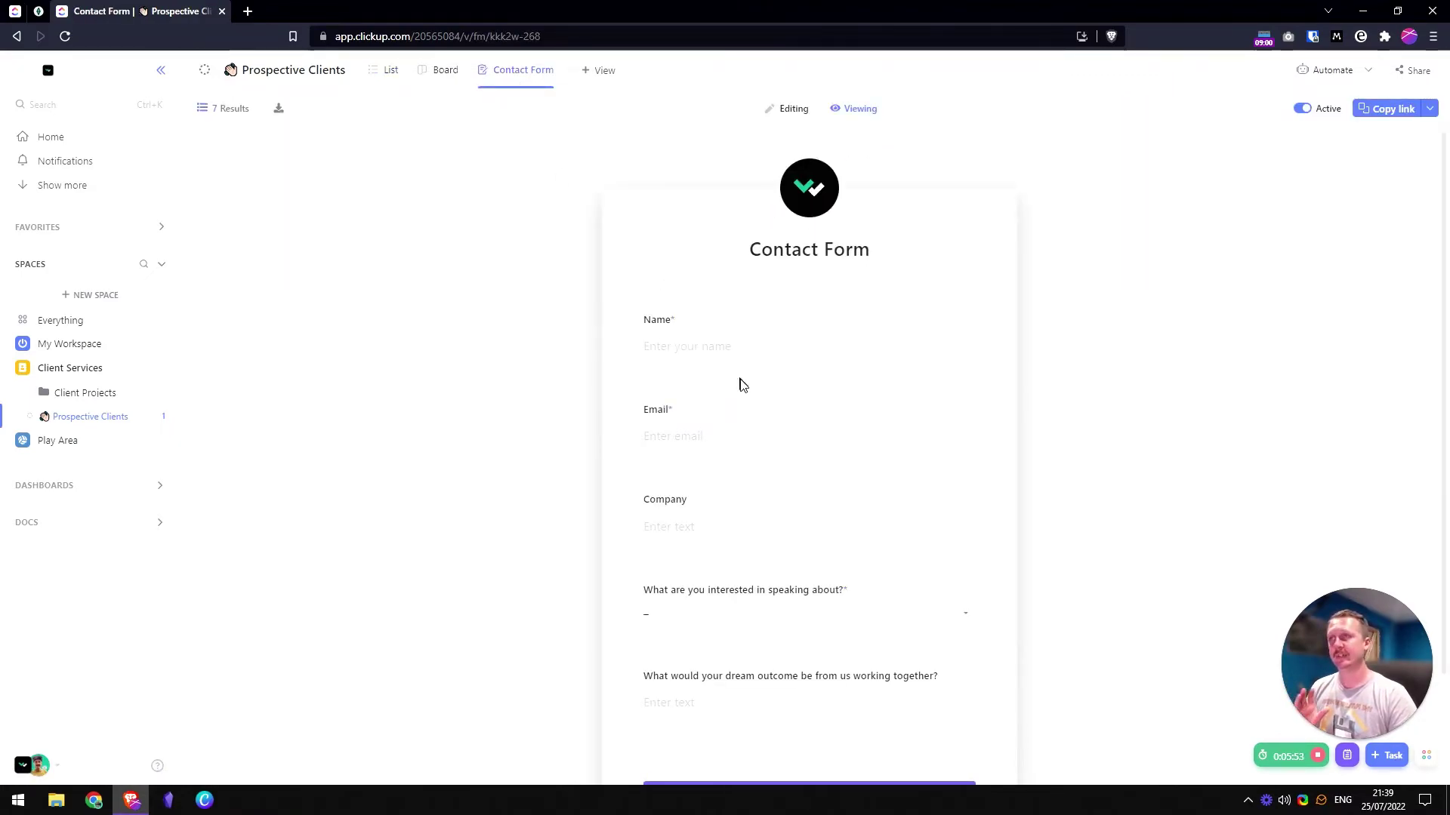
pyautogui.click(389, 74)
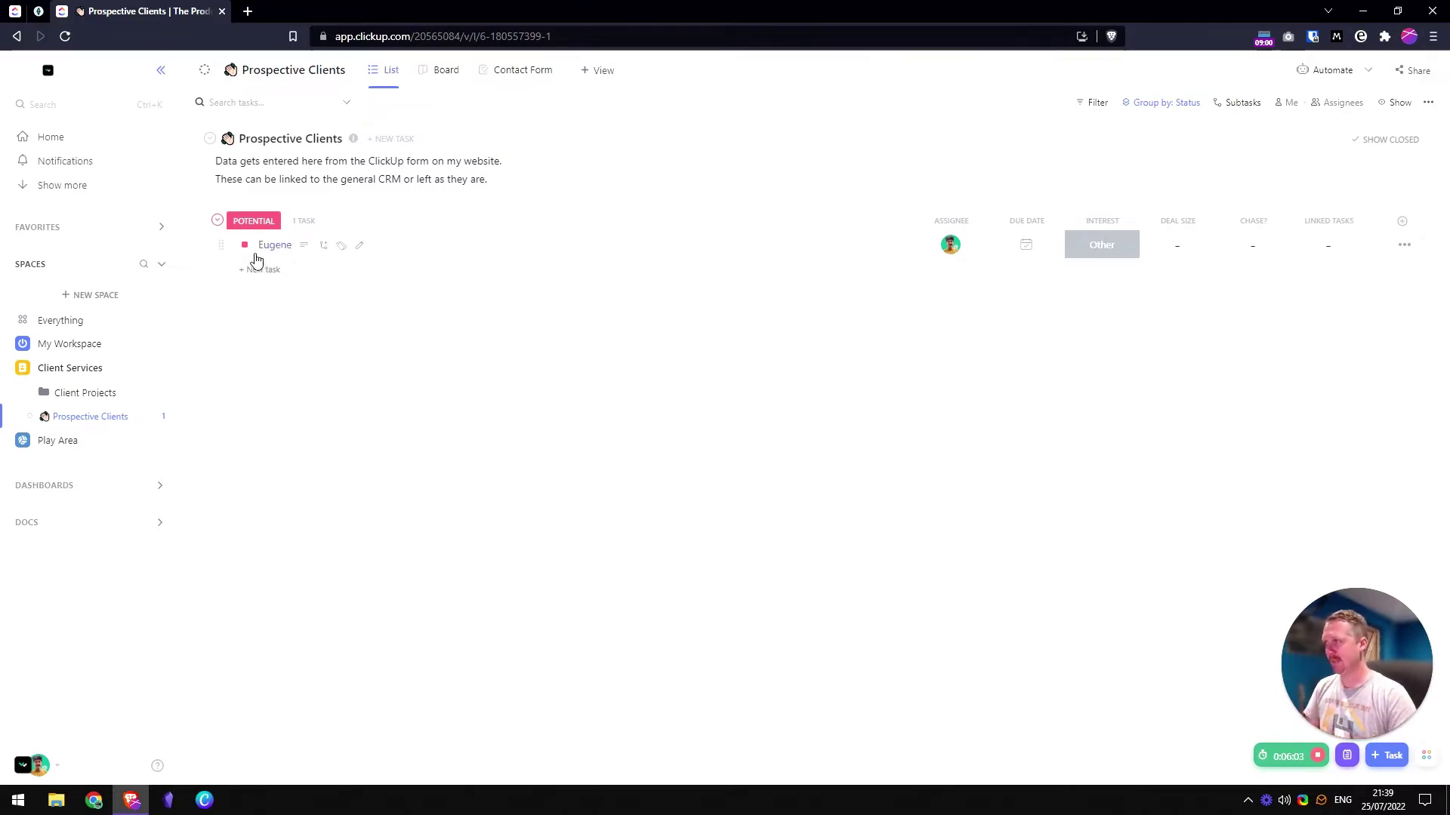
# - Review Eugene's status options, leaving it at Potential, and expand the Client Projects folder
pyautogui.click(245, 246)
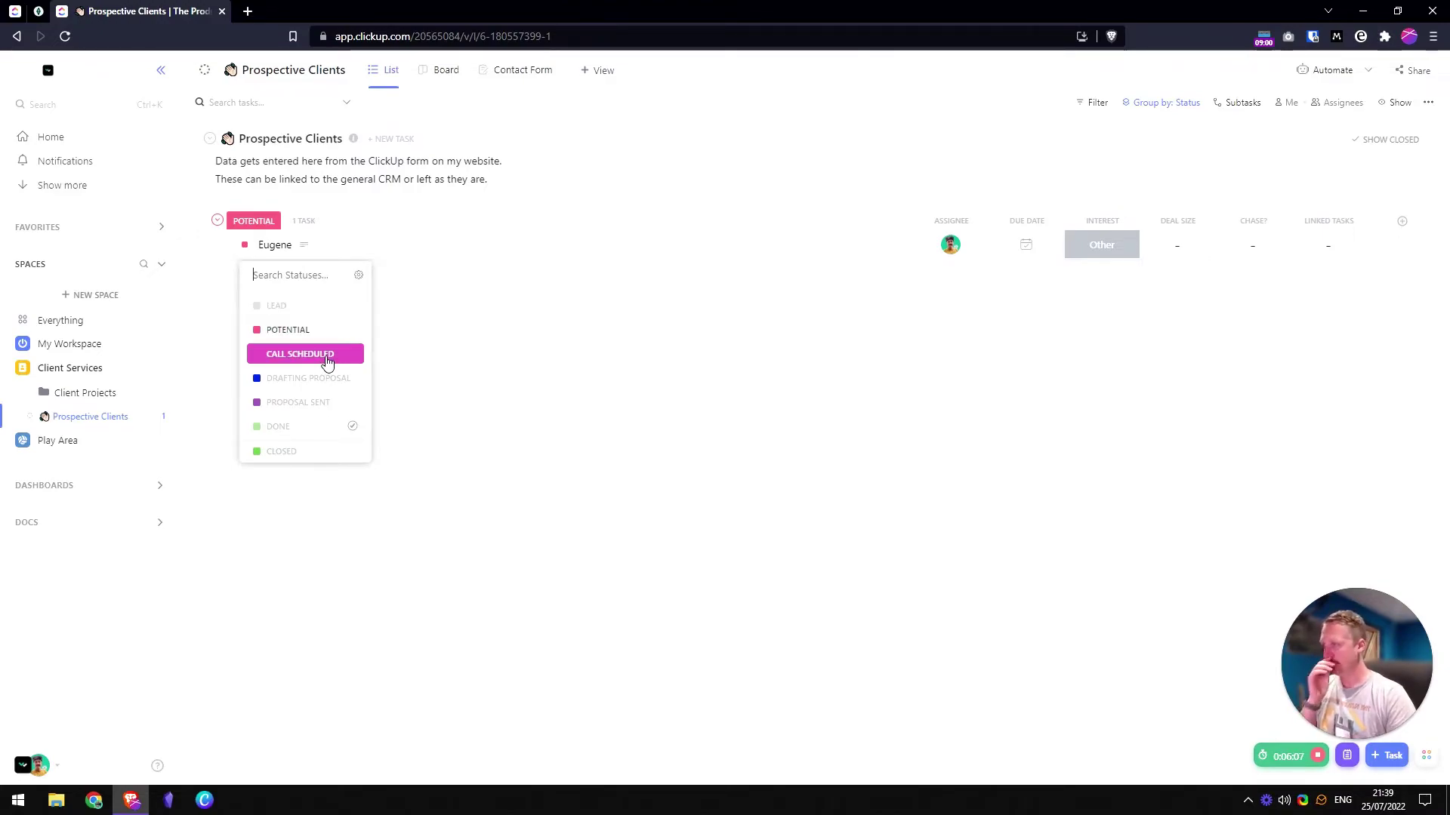
pyautogui.click(434, 399)
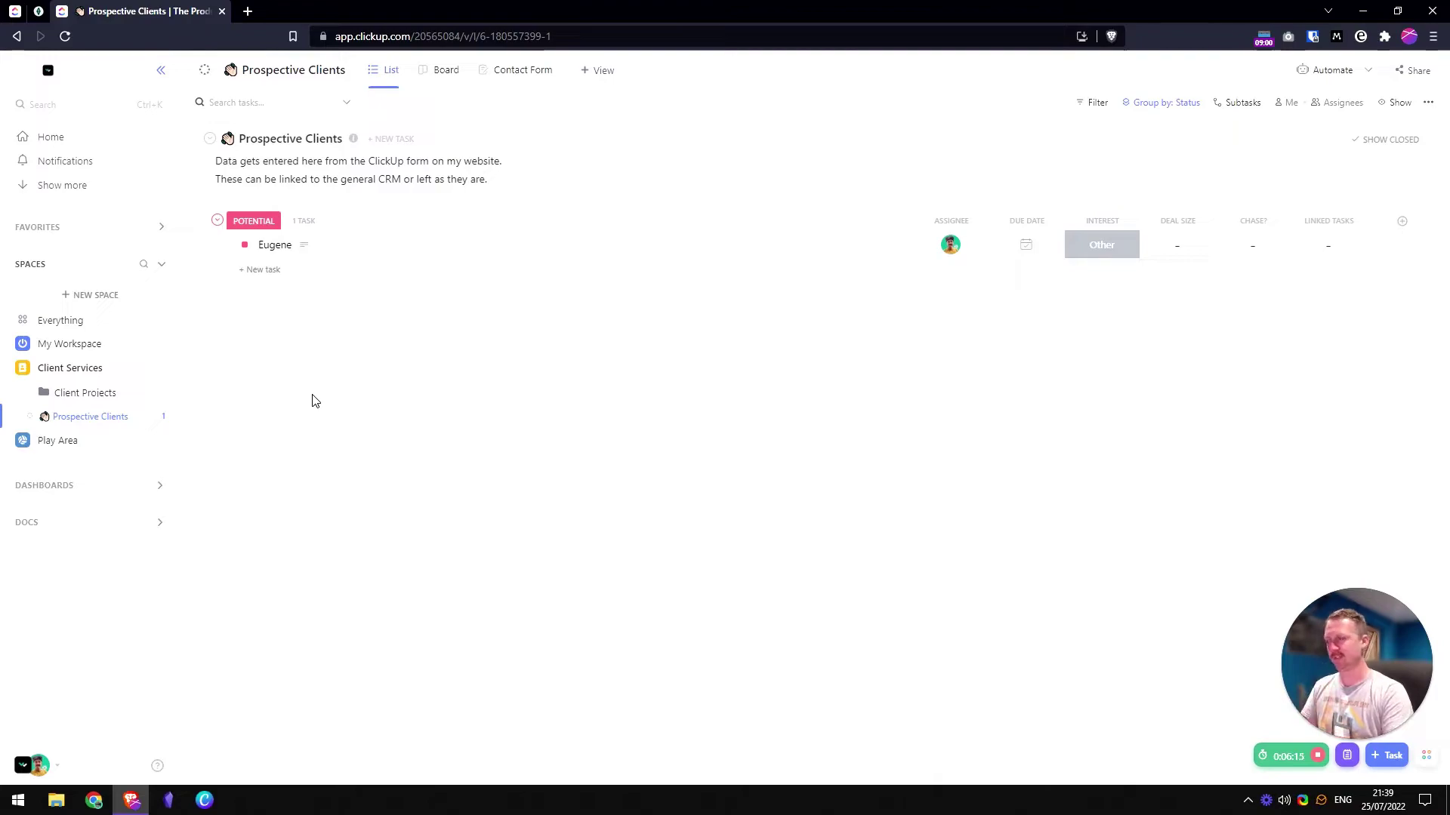
pyautogui.click(243, 245)
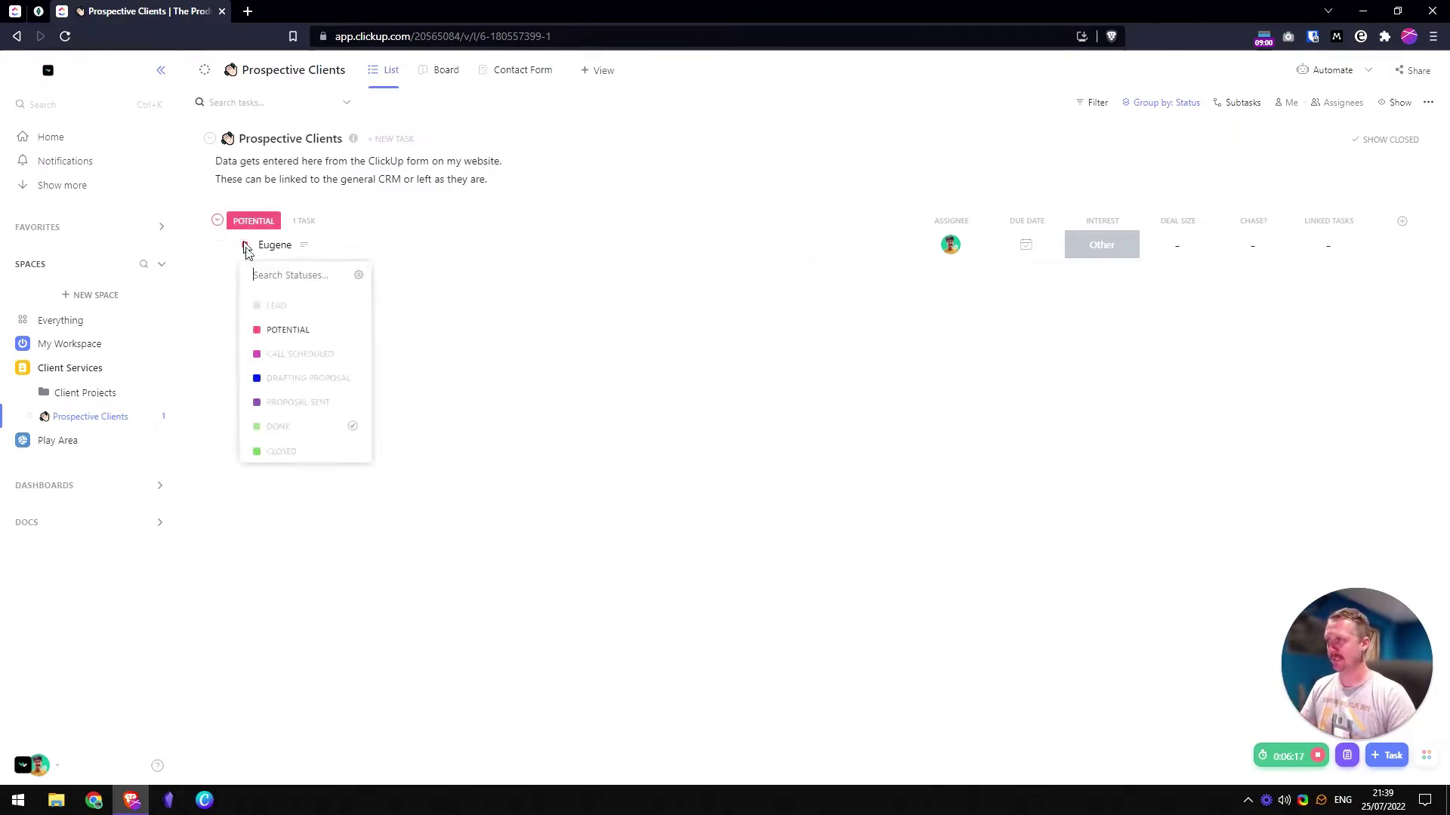
pyautogui.click(485, 508)
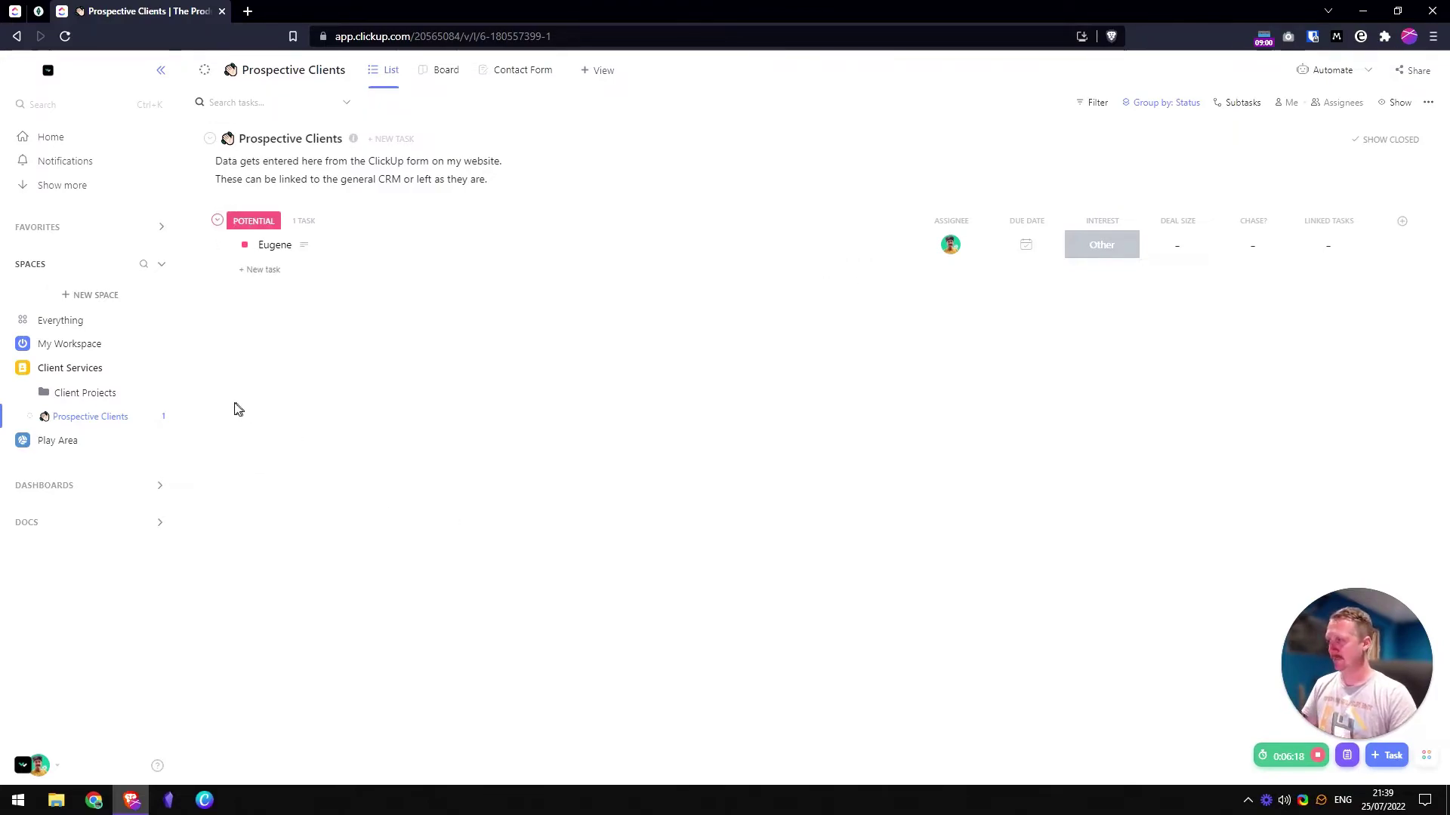
pyautogui.click(30, 393)
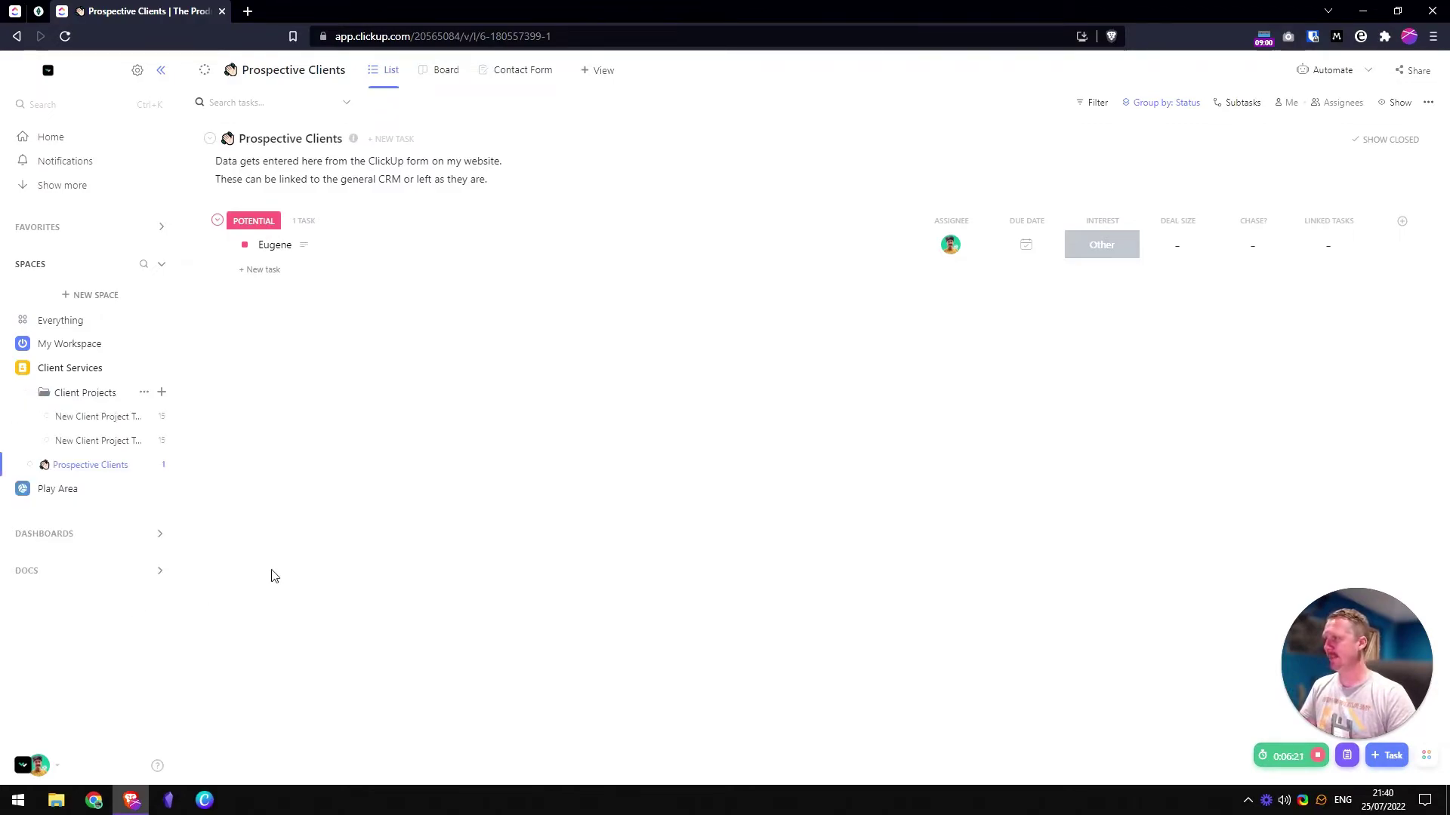
# - Open the New Client Project Template list and browse The Productive Dad's templates for Client Projects
pyautogui.click(108, 442)
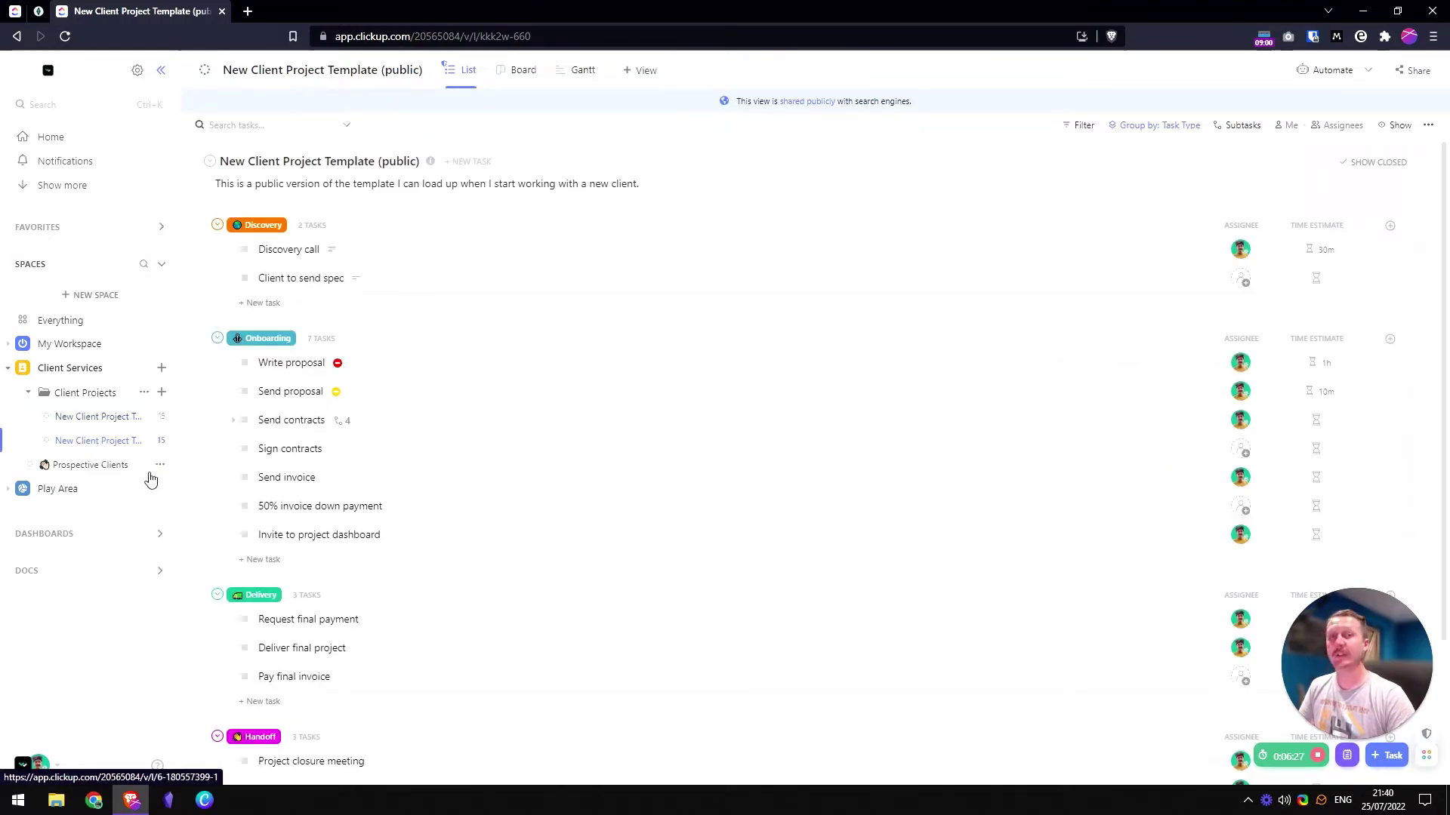
pyautogui.click(145, 393)
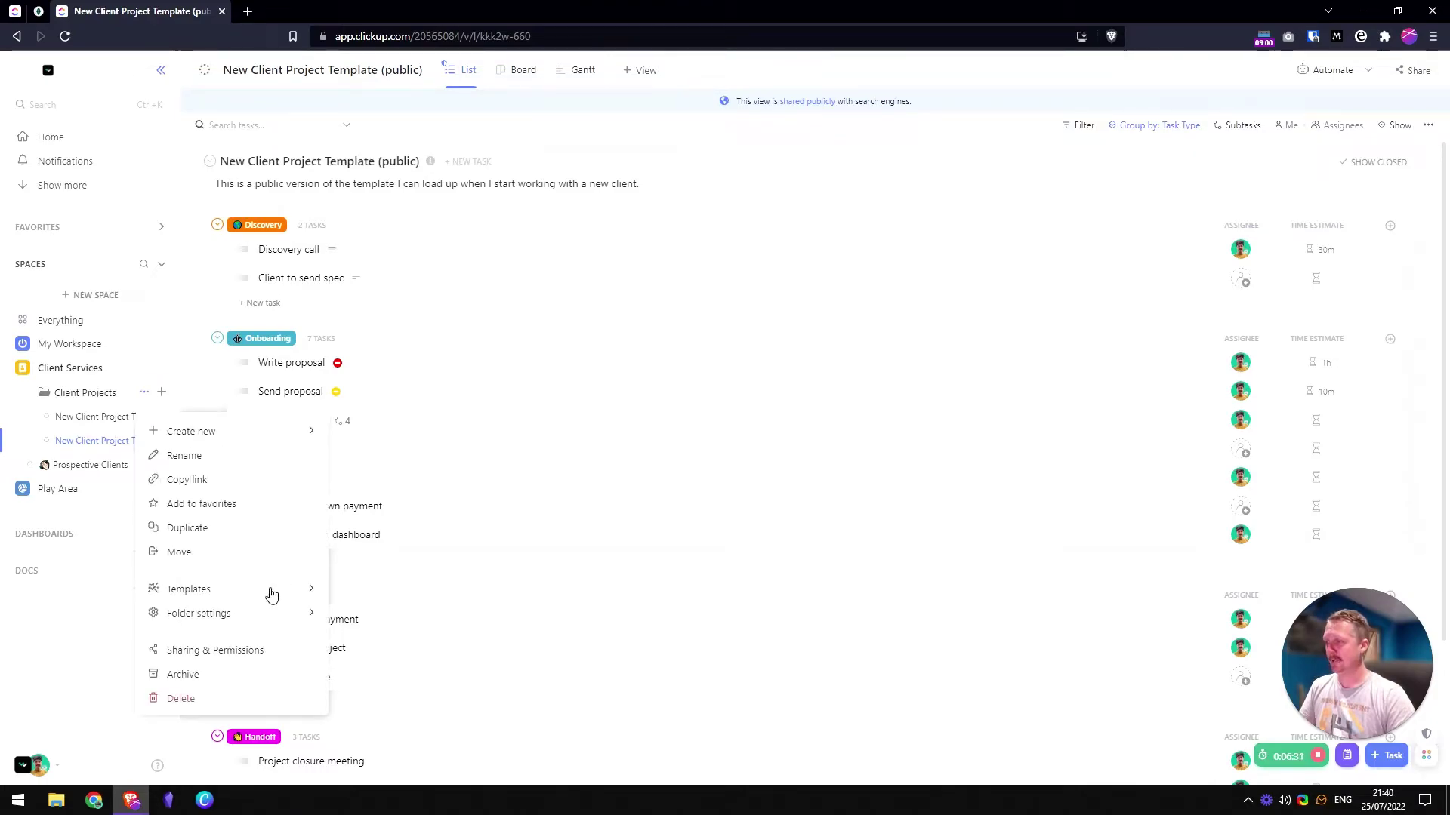
pyautogui.moveTo(266, 593)
pyautogui.click(429, 631)
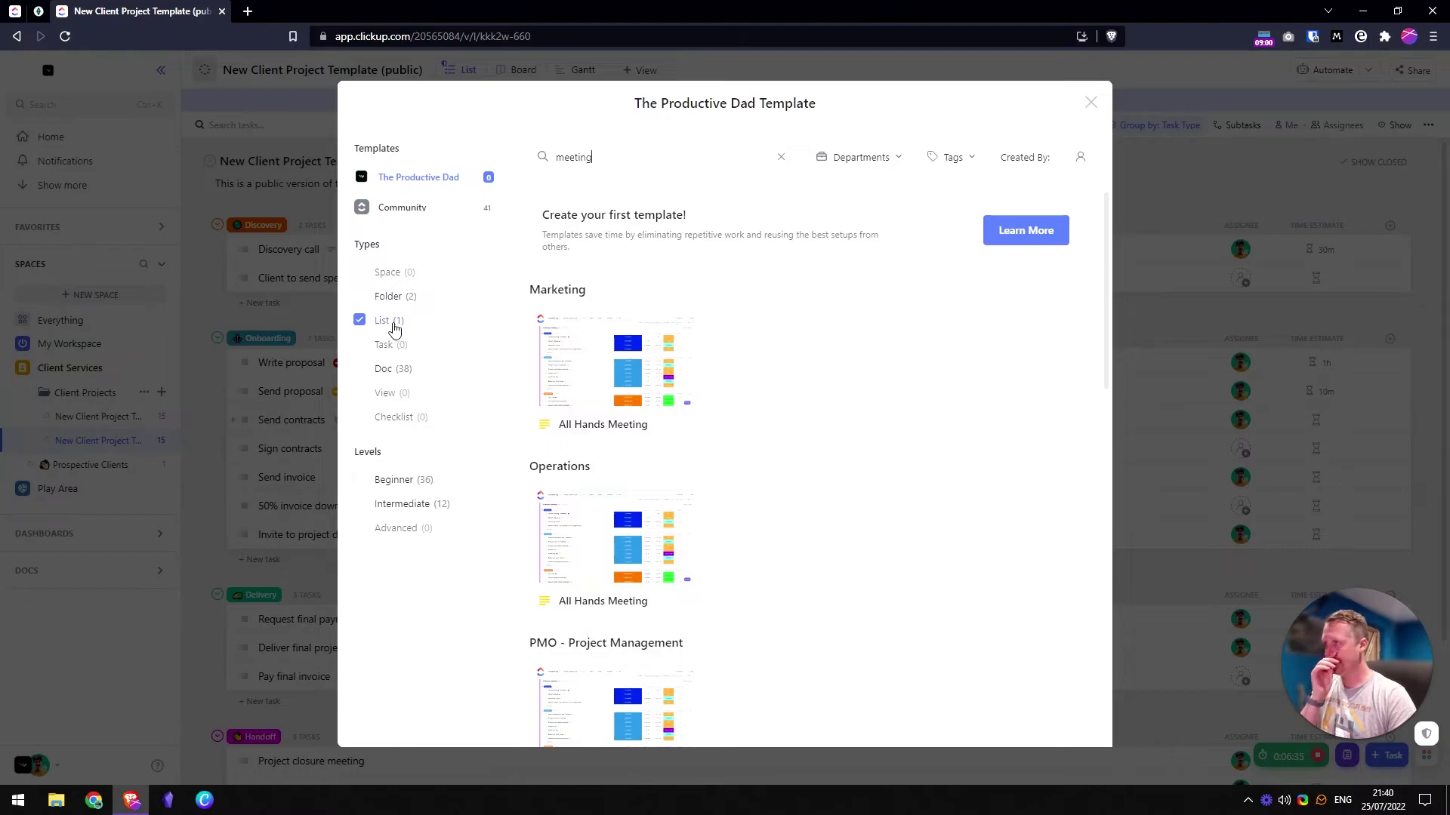
pyautogui.click(440, 182)
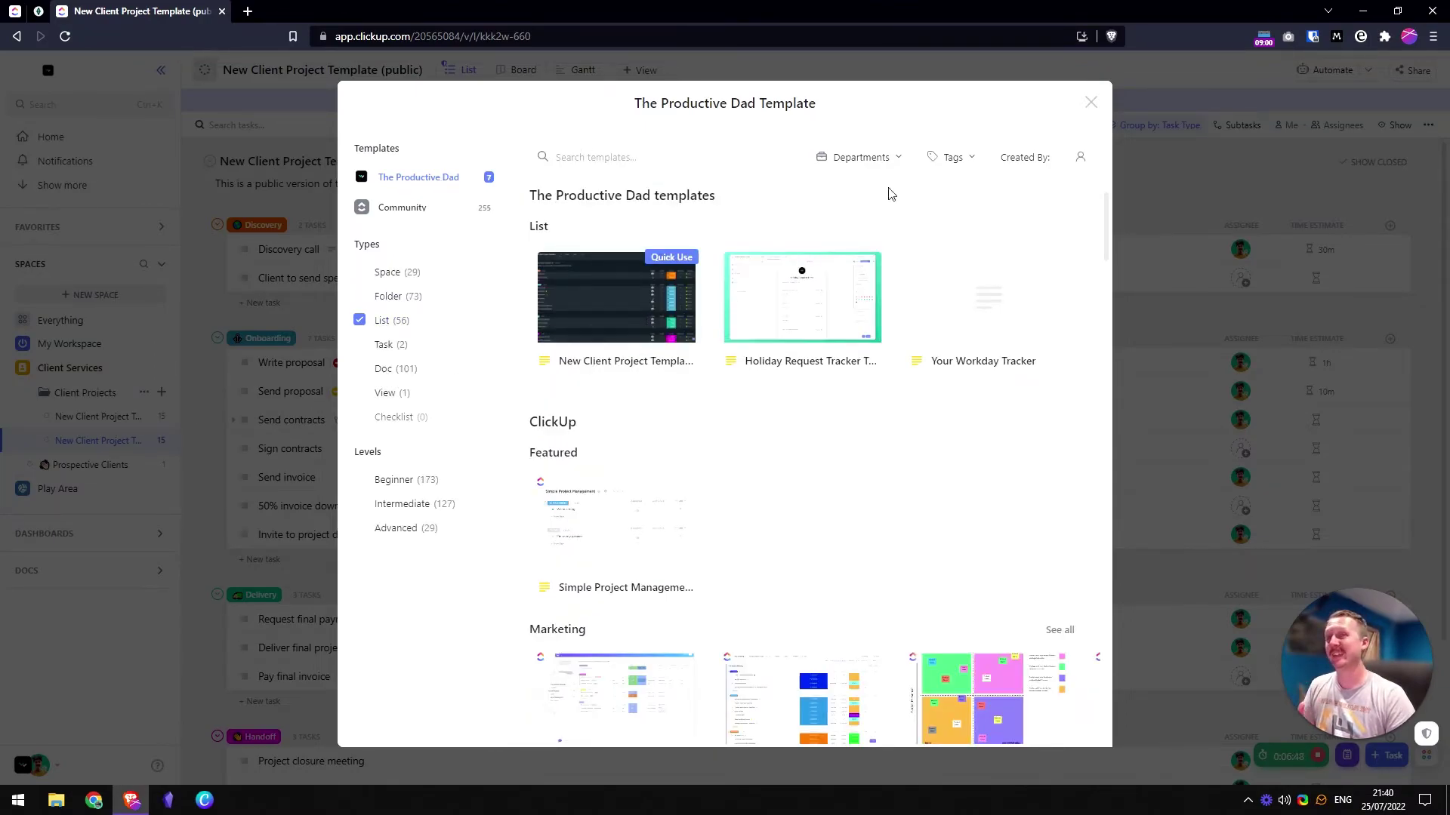
pyautogui.click(1091, 104)
pyautogui.scroll(-3, 327, 288)
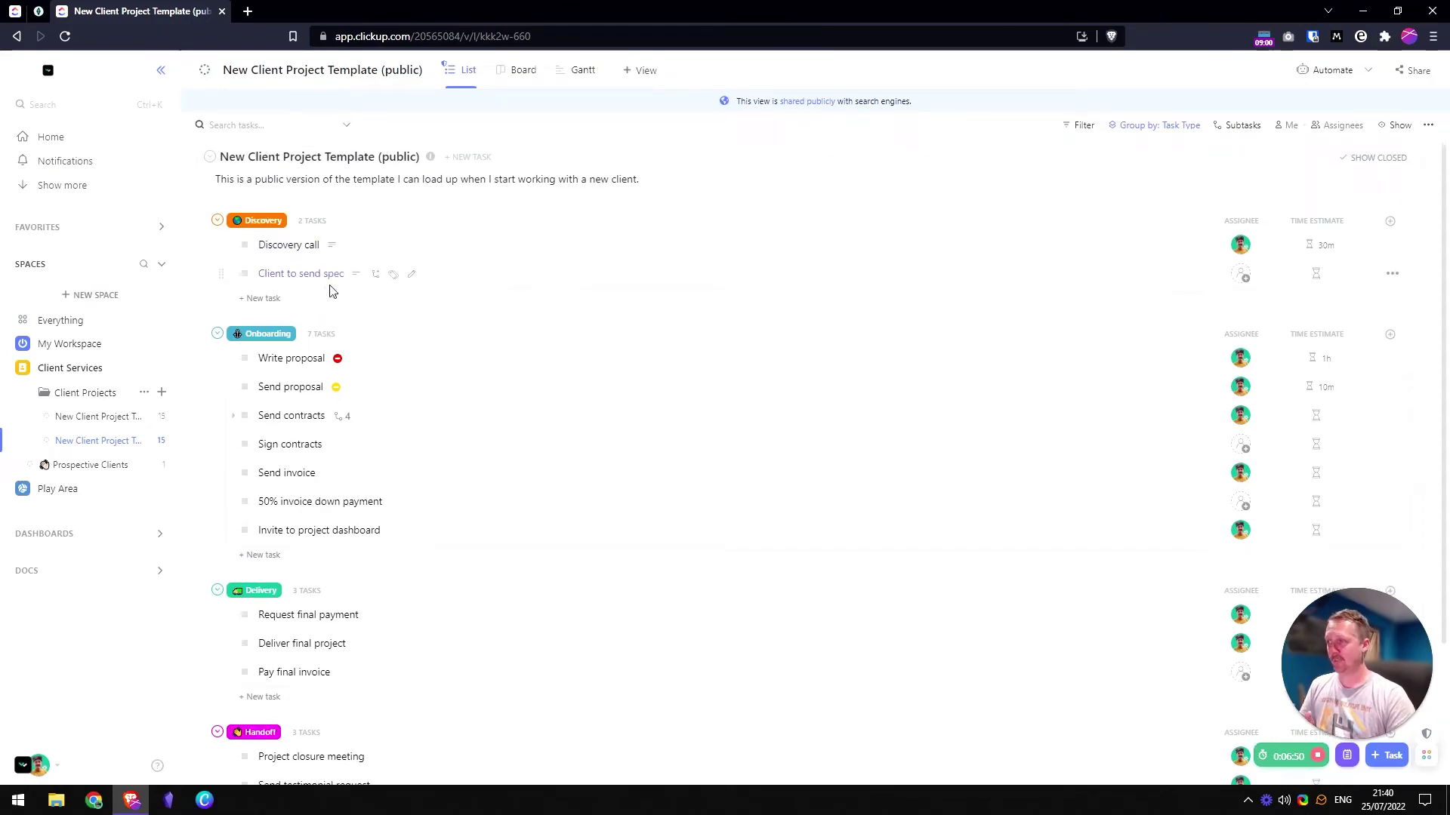
pyautogui.scroll(2, 330, 506)
pyautogui.scroll(1, 336, 491)
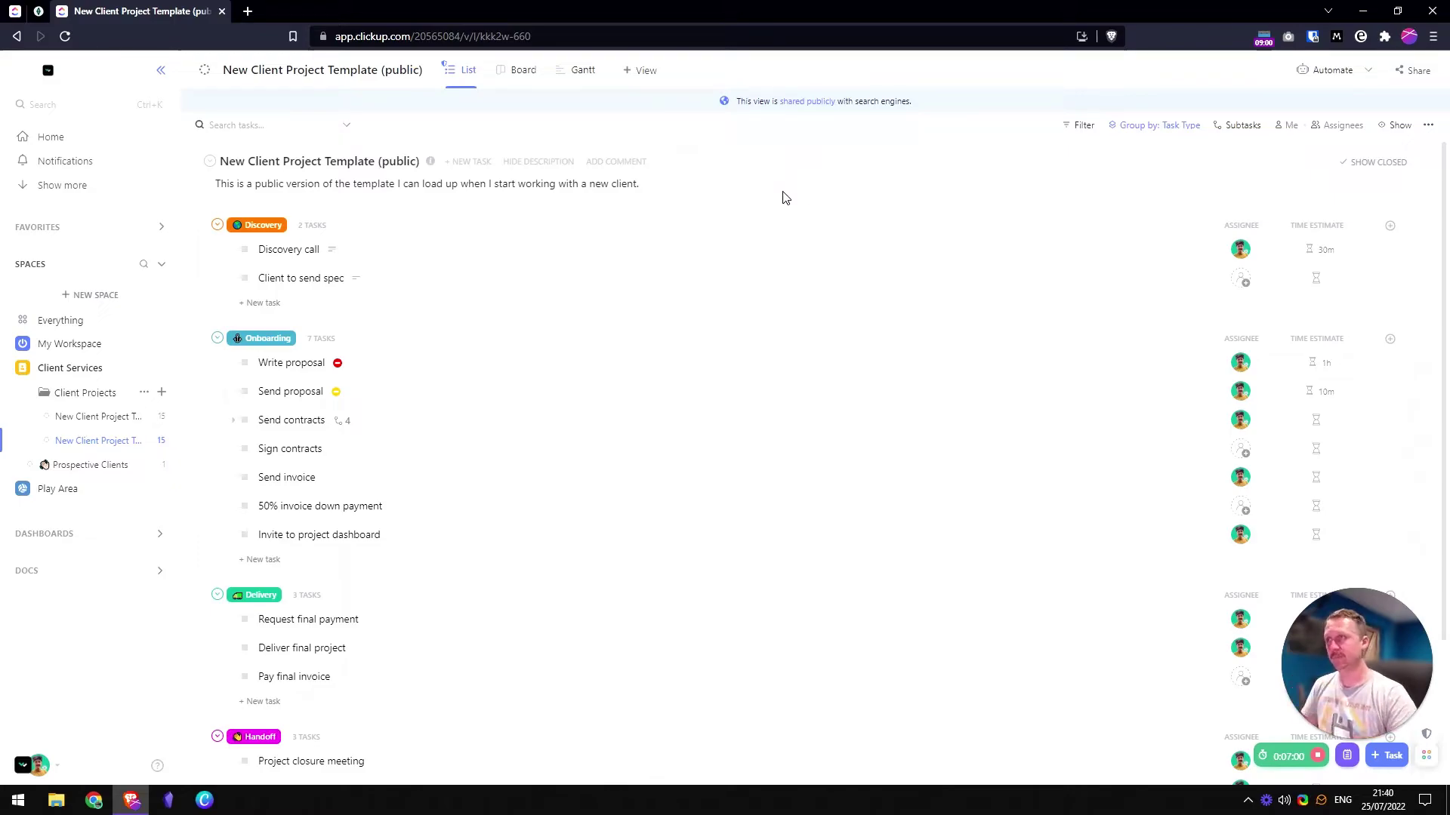
# - Copy the list view's public link and load it in a new browser tab
pyautogui.click(816, 105)
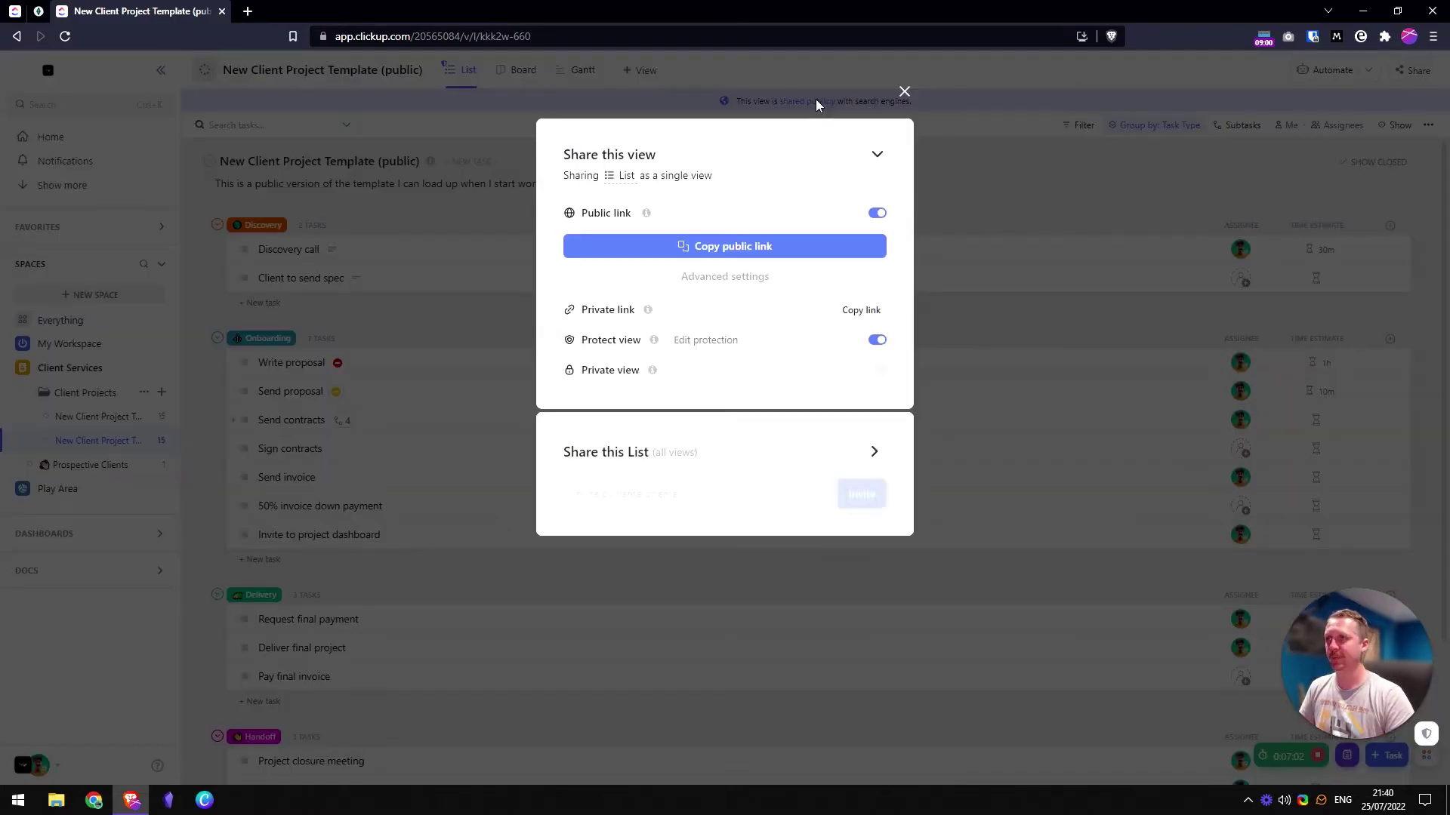
pyautogui.click(721, 249)
pyautogui.click(905, 92)
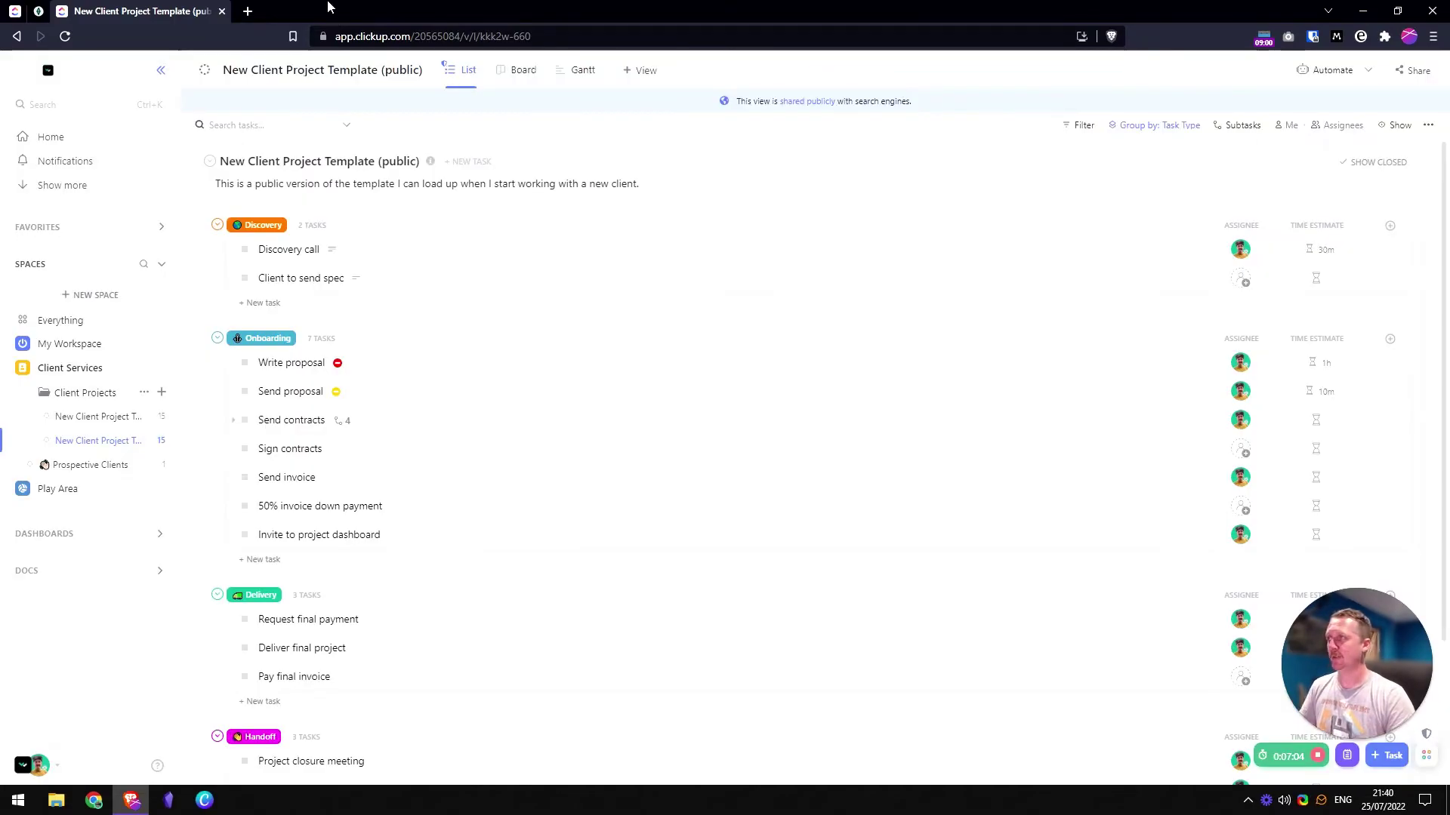
pyautogui.click(253, 14)
pyautogui.hotkey('ctrl', 'v')
pyautogui.press('Return')
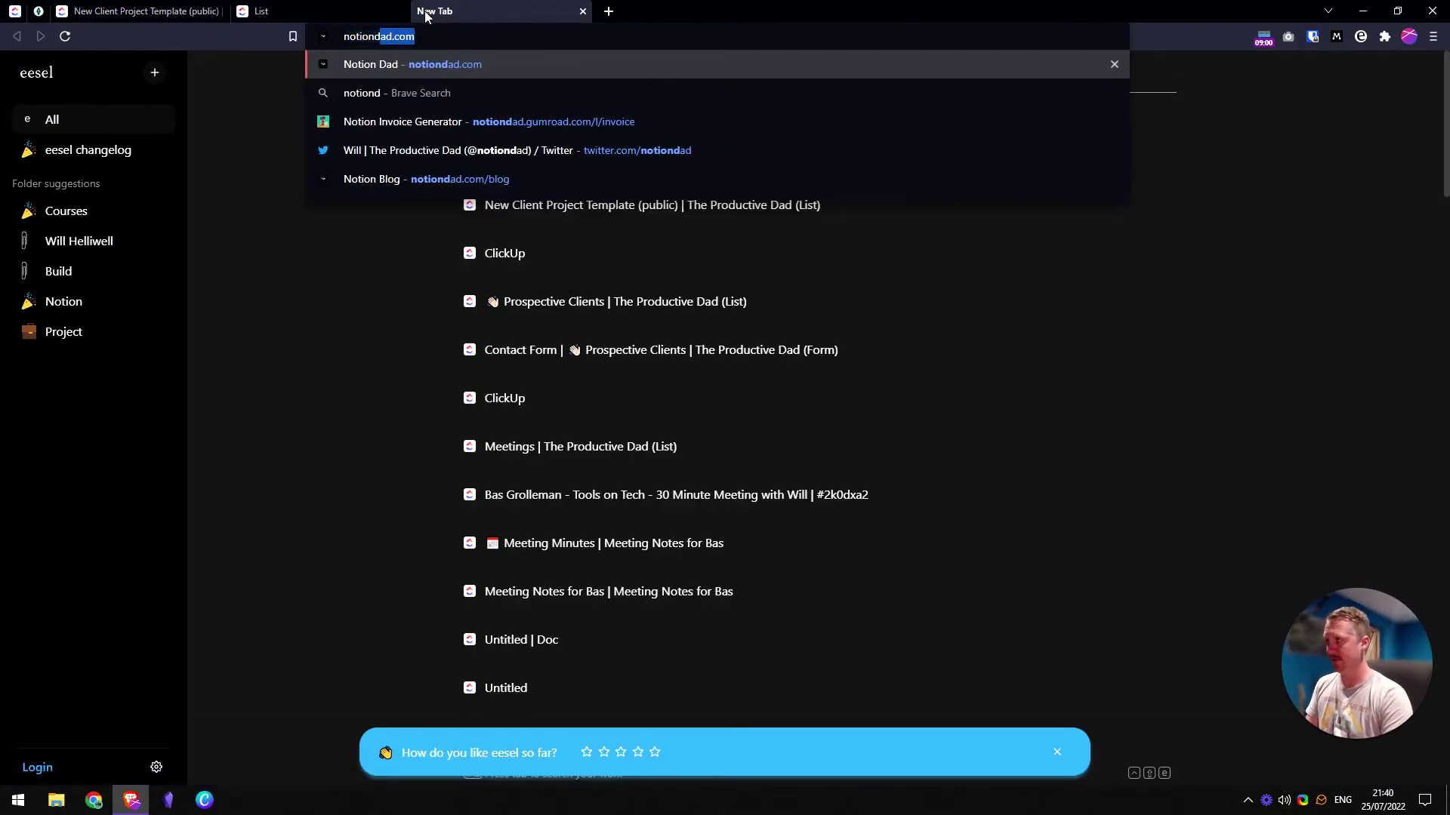
# - Scroll notiondad.com to the 'Want to See How I Work?' embedded list, then close that tab
pyautogui.press('Return')
pyautogui.scroll(-7, 454, 427)
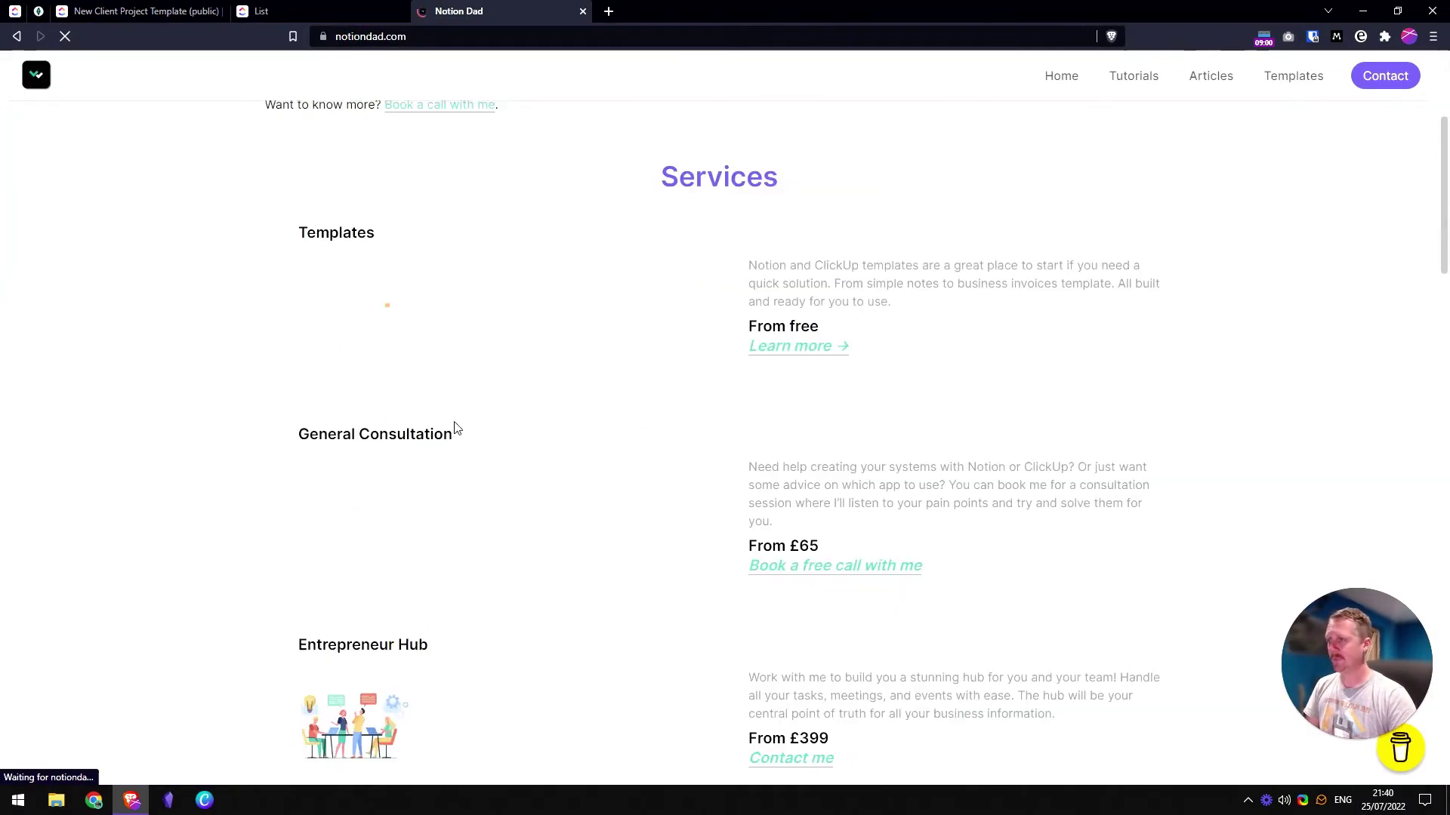
pyautogui.scroll(-9, 243, 414)
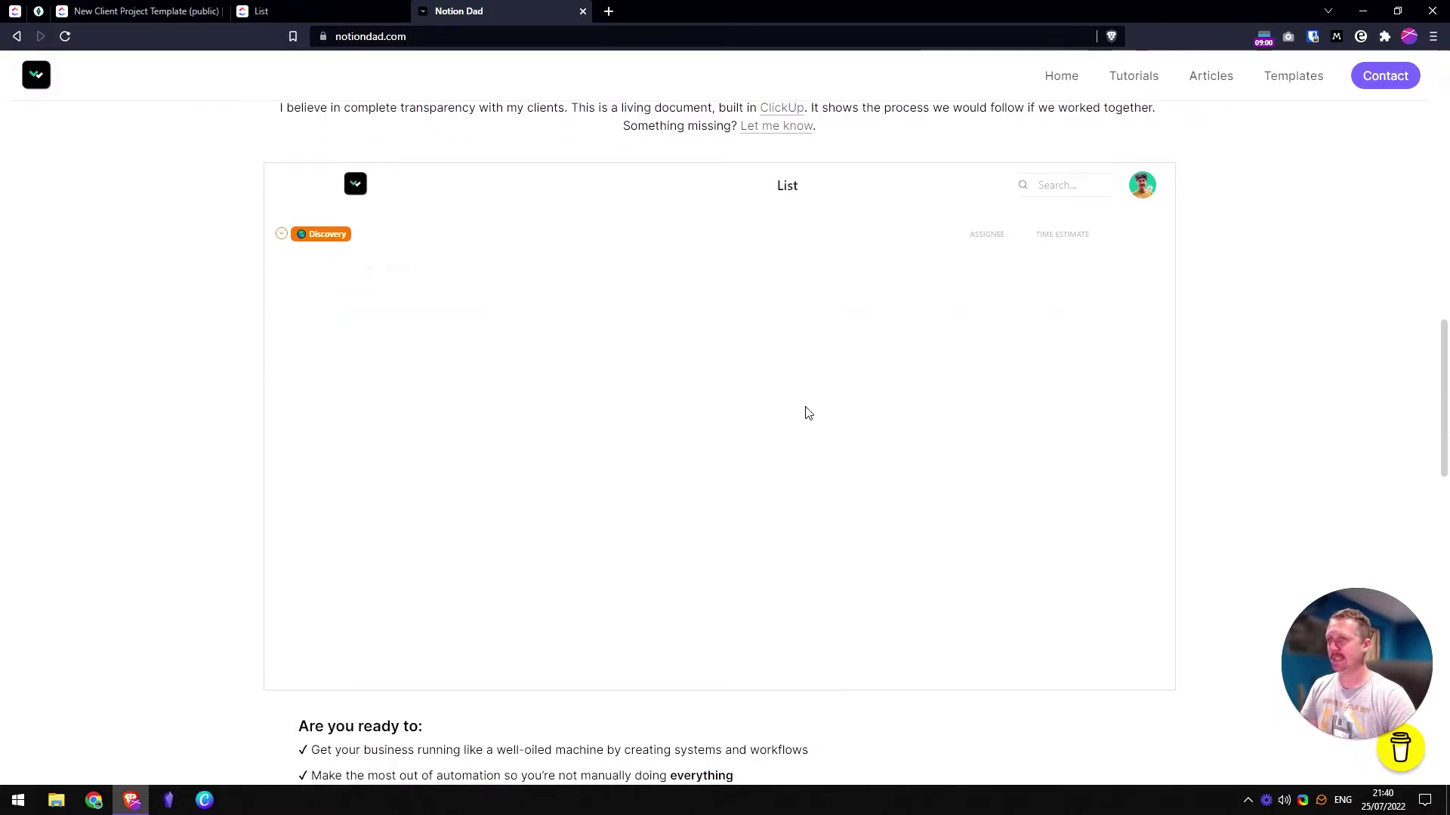
pyautogui.scroll(-2, 1262, 363)
pyautogui.scroll(2, 1232, 369)
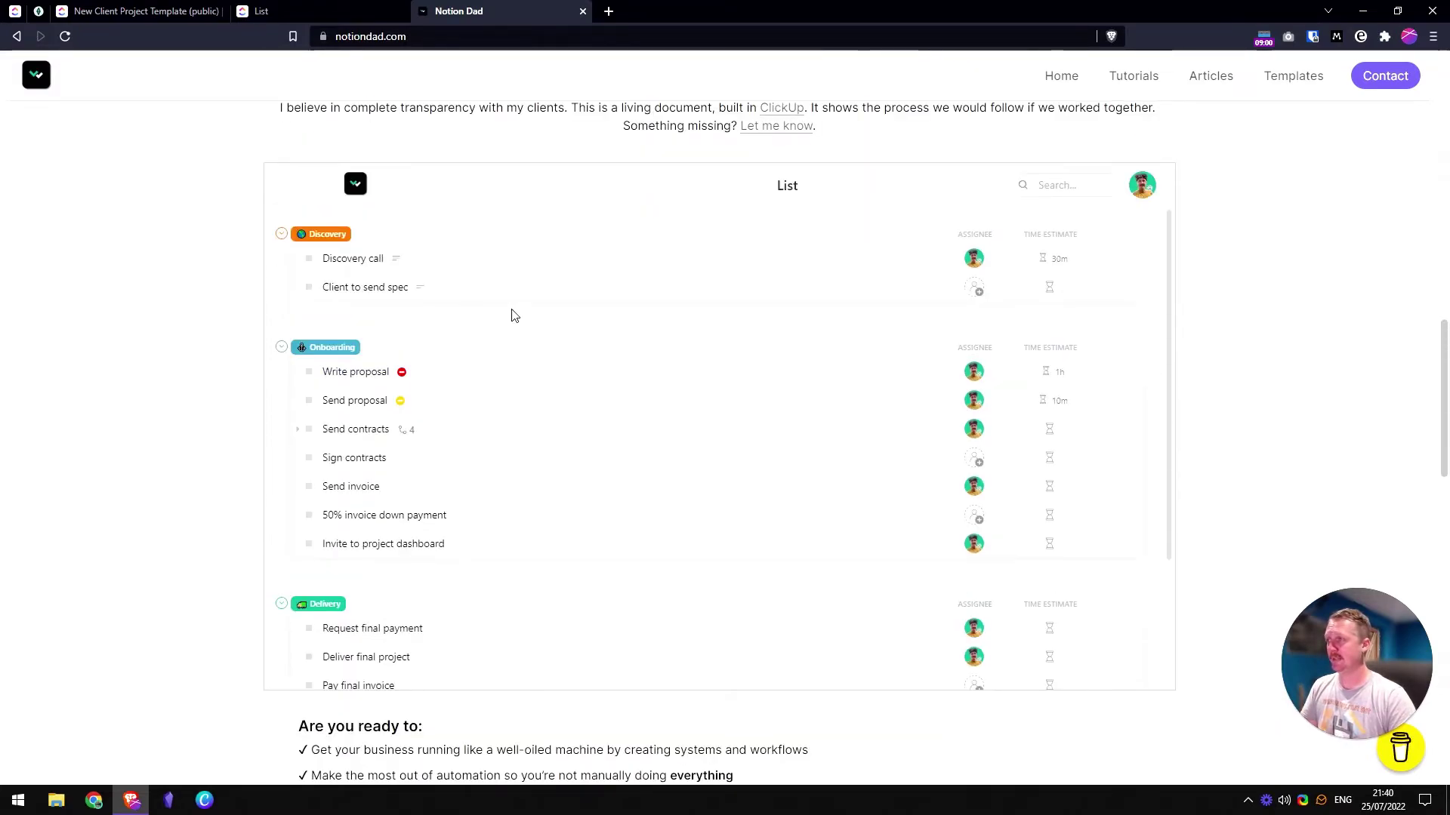
pyautogui.scroll(-6, 483, 310)
pyautogui.scroll(2, 596, 381)
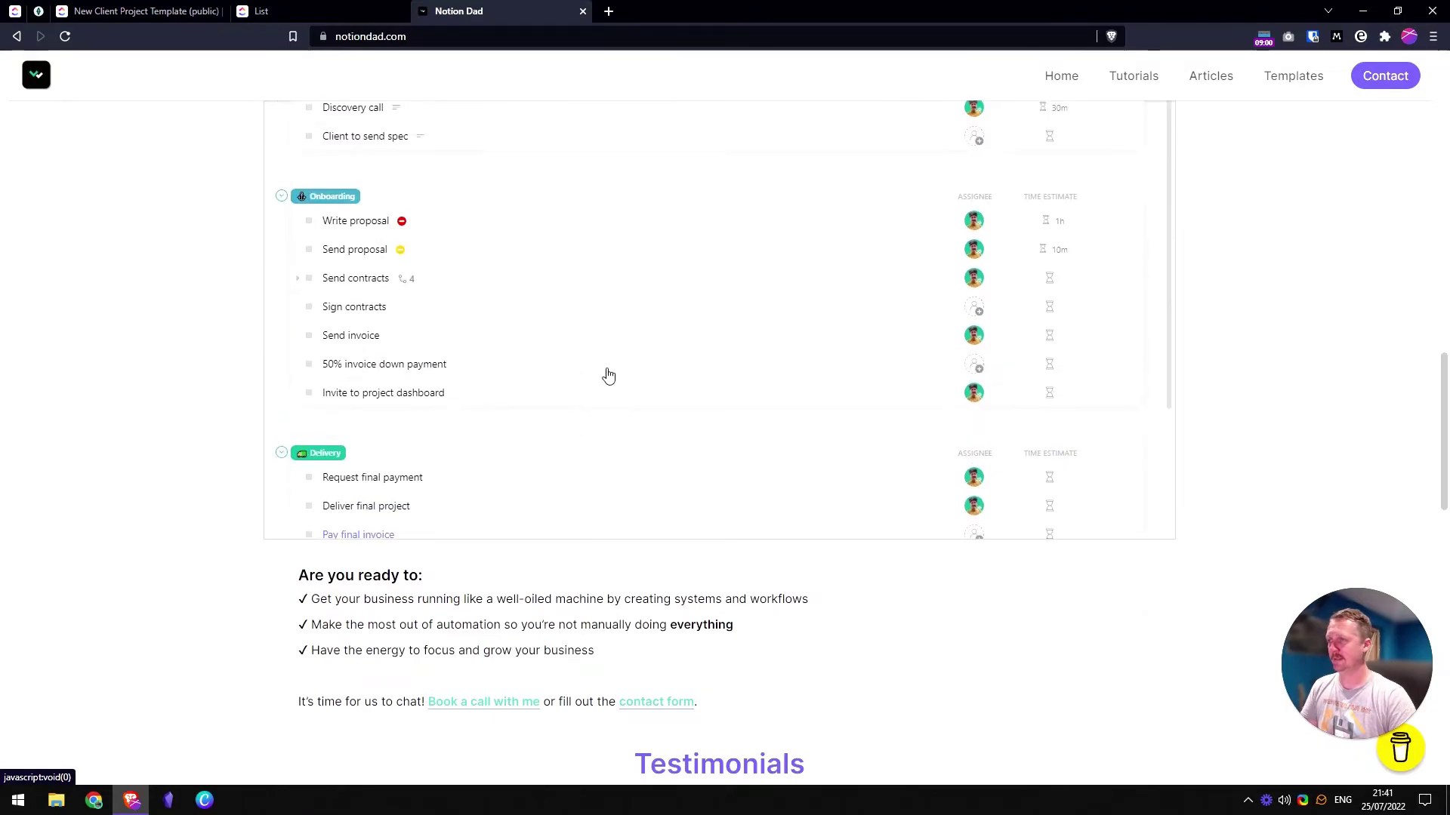
pyautogui.scroll(3, 1275, 295)
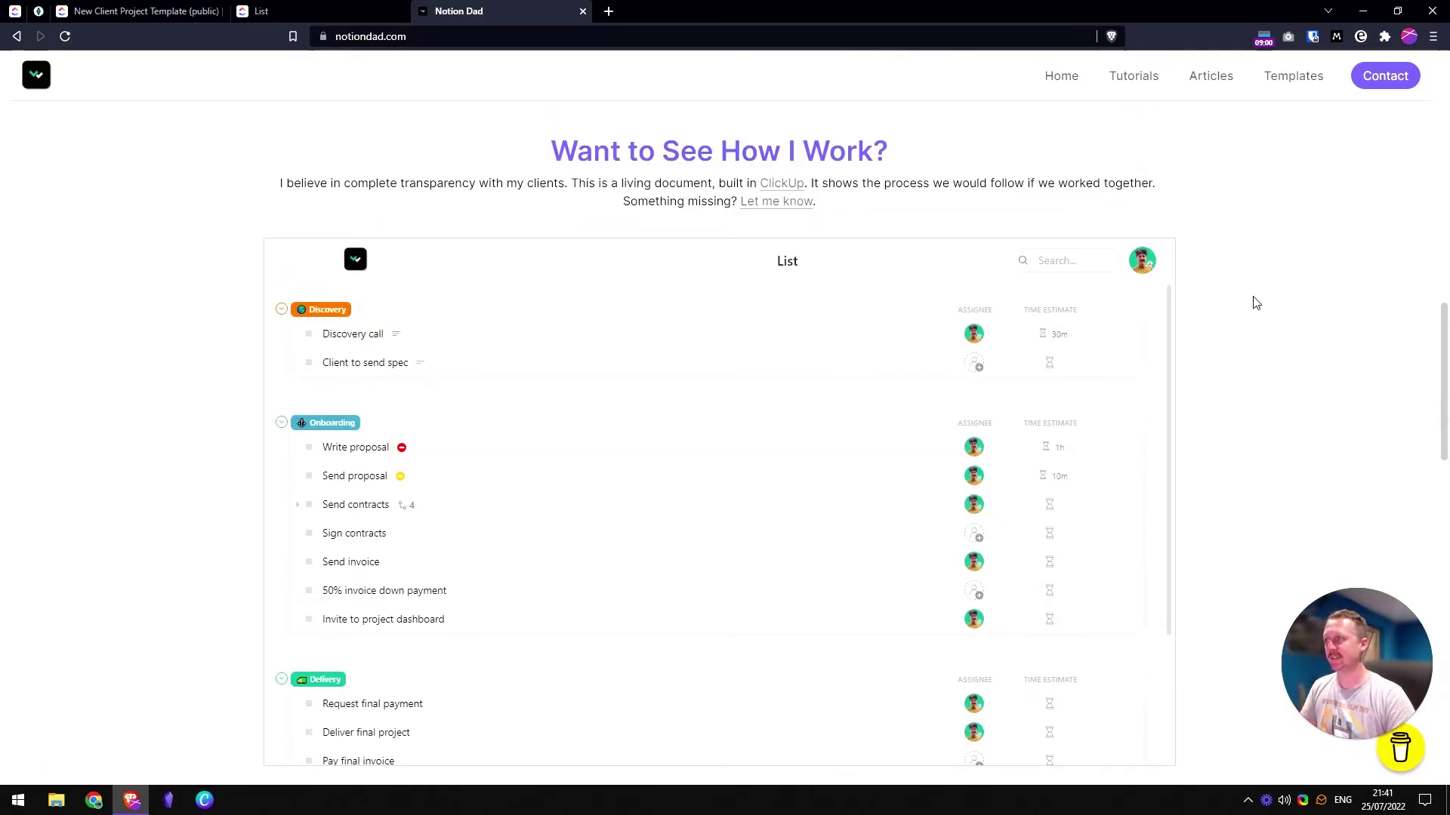
pyautogui.click(582, 10)
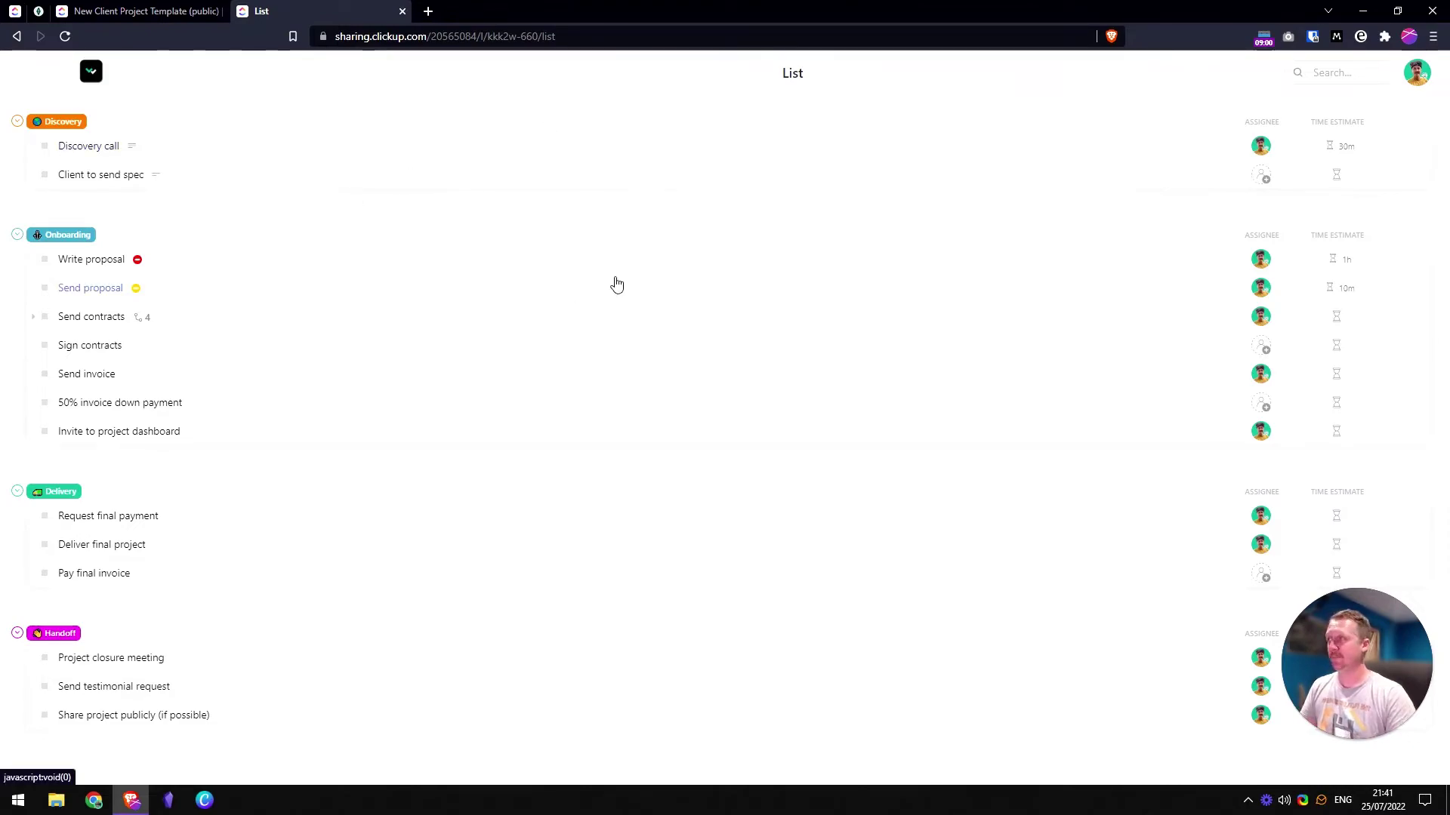
# - Back on the template list, open the Send proposal task and switch its comment box to email
pyautogui.click(135, 15)
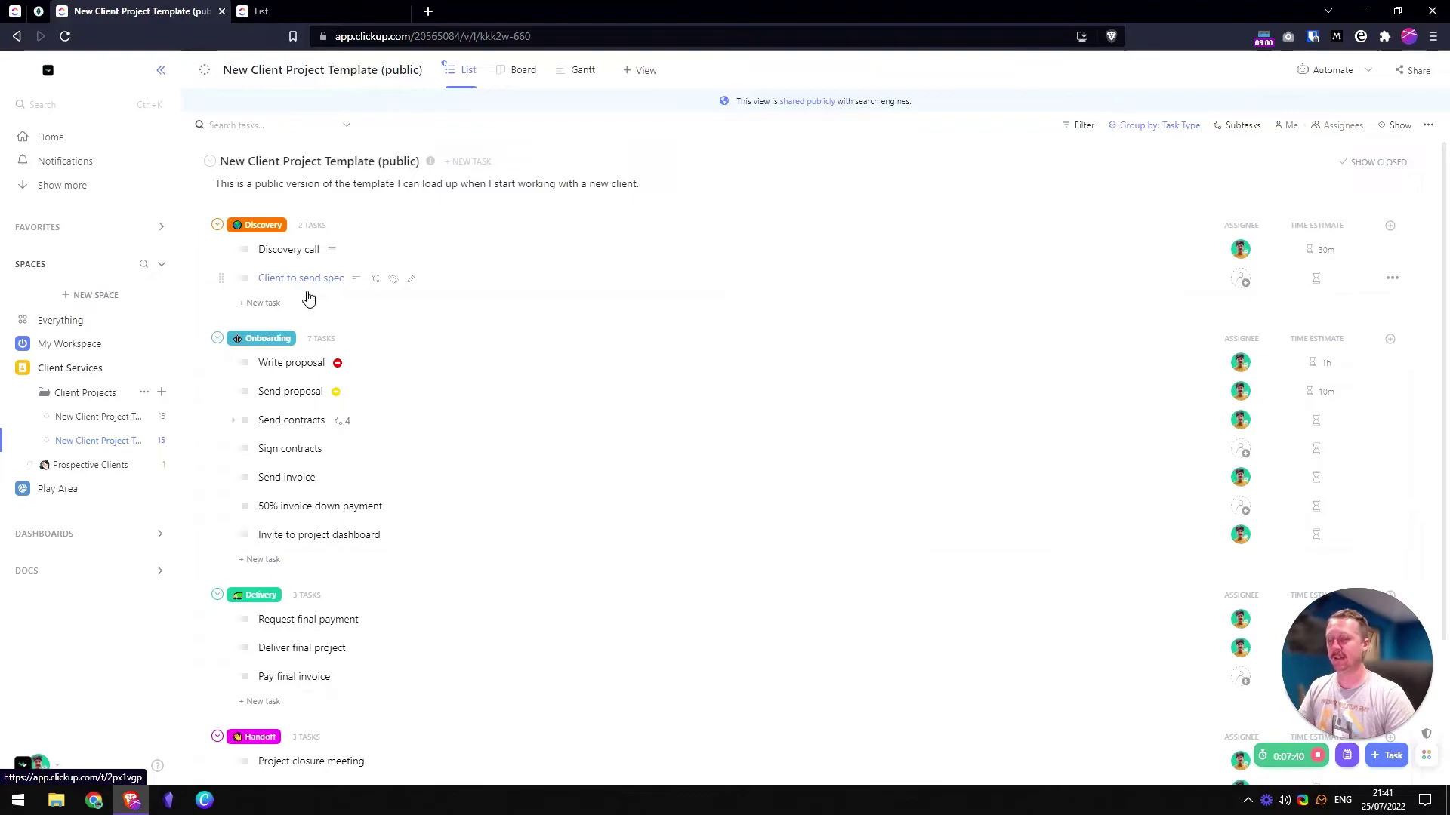
pyautogui.scroll(-2, 354, 376)
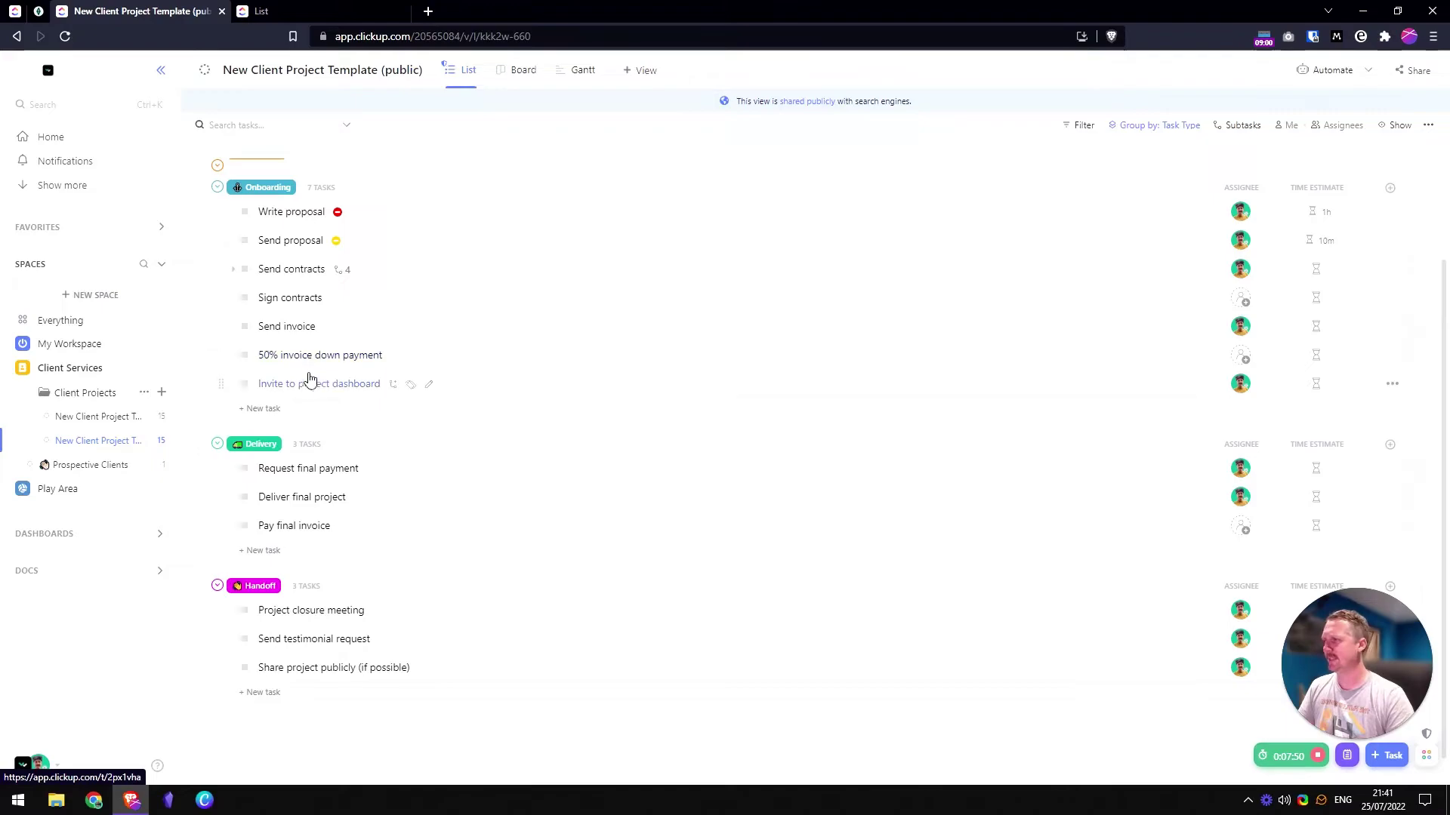
pyautogui.scroll(2, 302, 357)
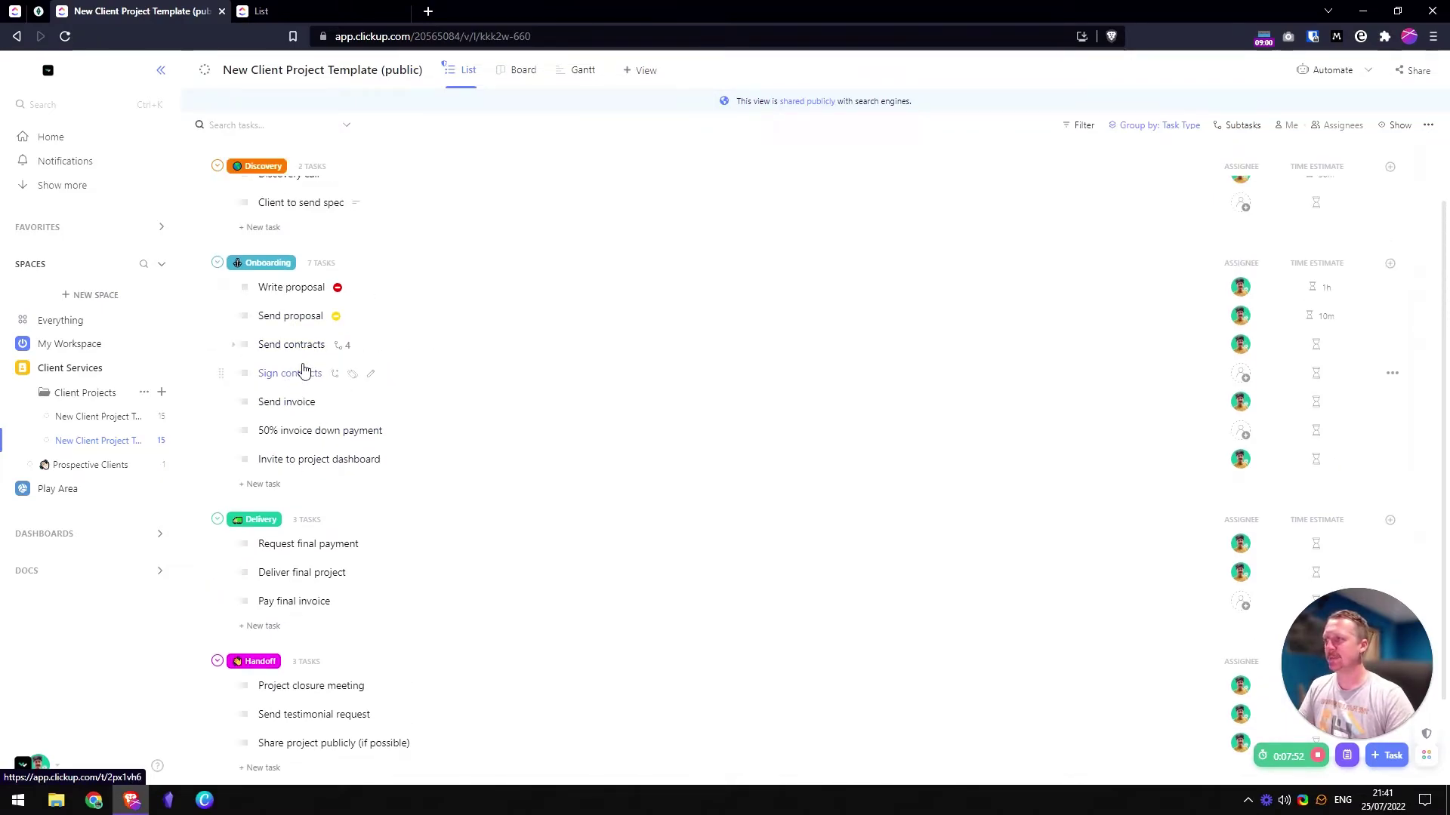
pyautogui.click(285, 325)
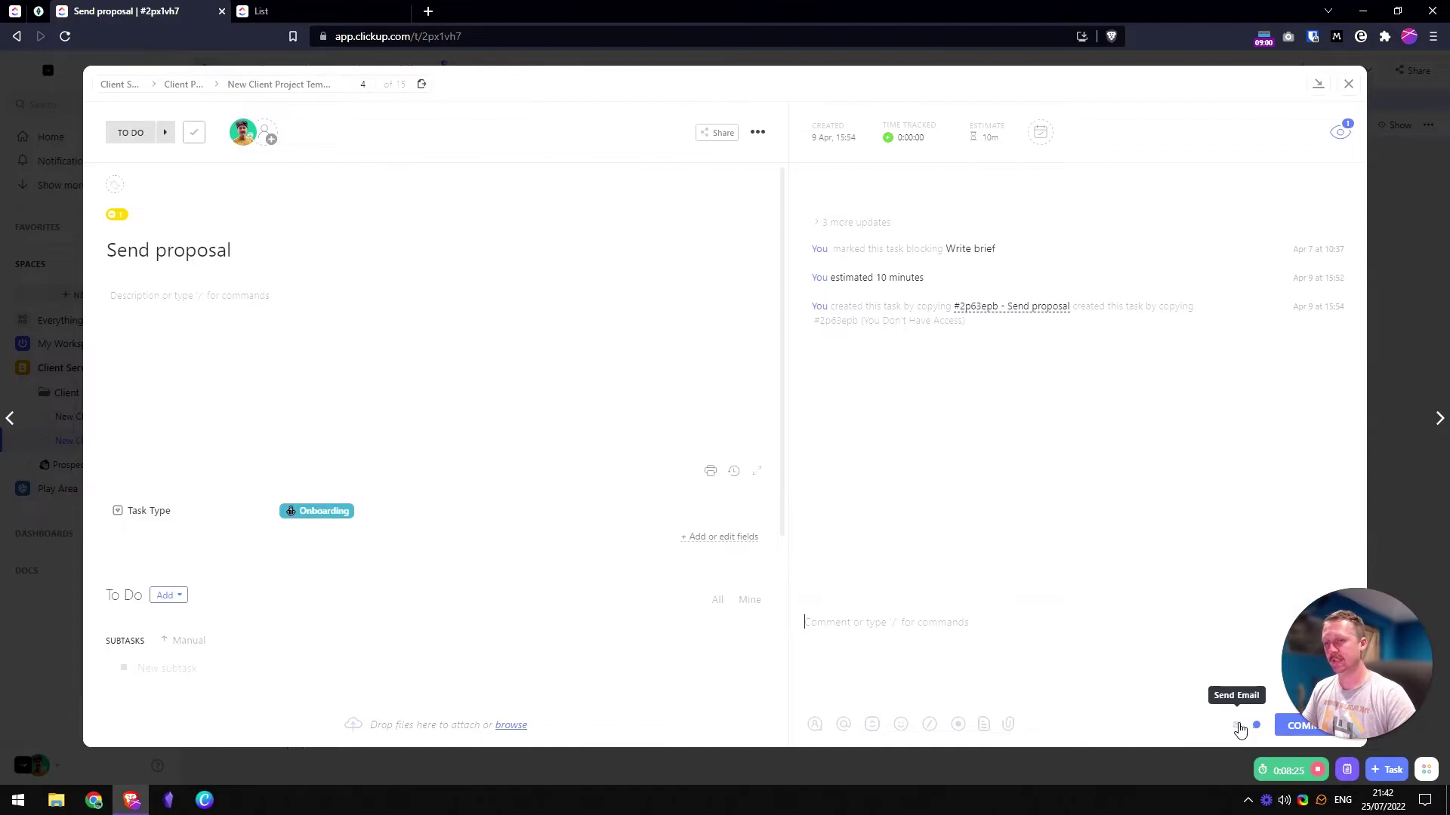
pyautogui.click(1237, 727)
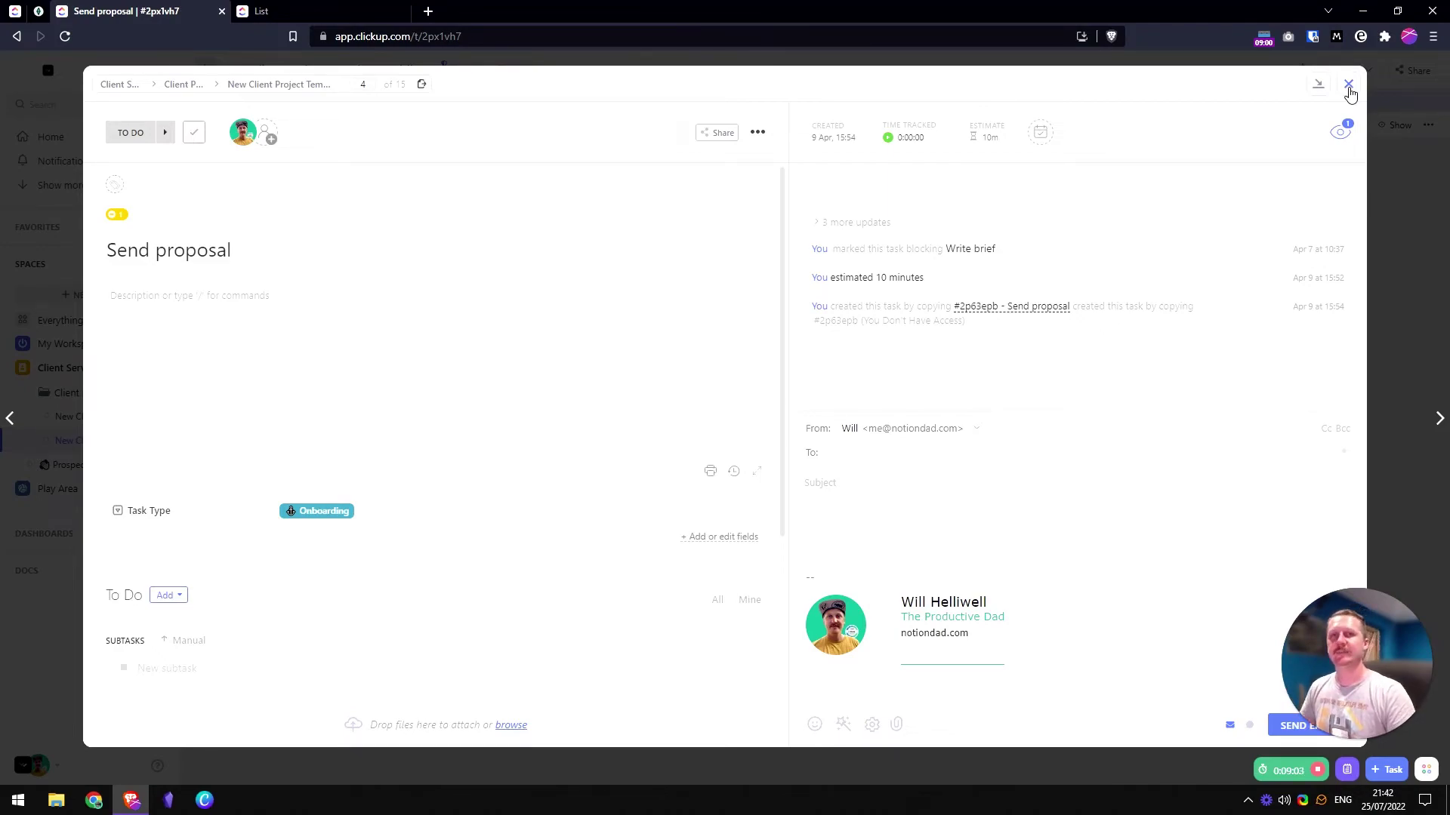
# - Close the Send proposal task, collapse Client Services, and open the Meetings list under My Workspace
pyautogui.click(1349, 86)
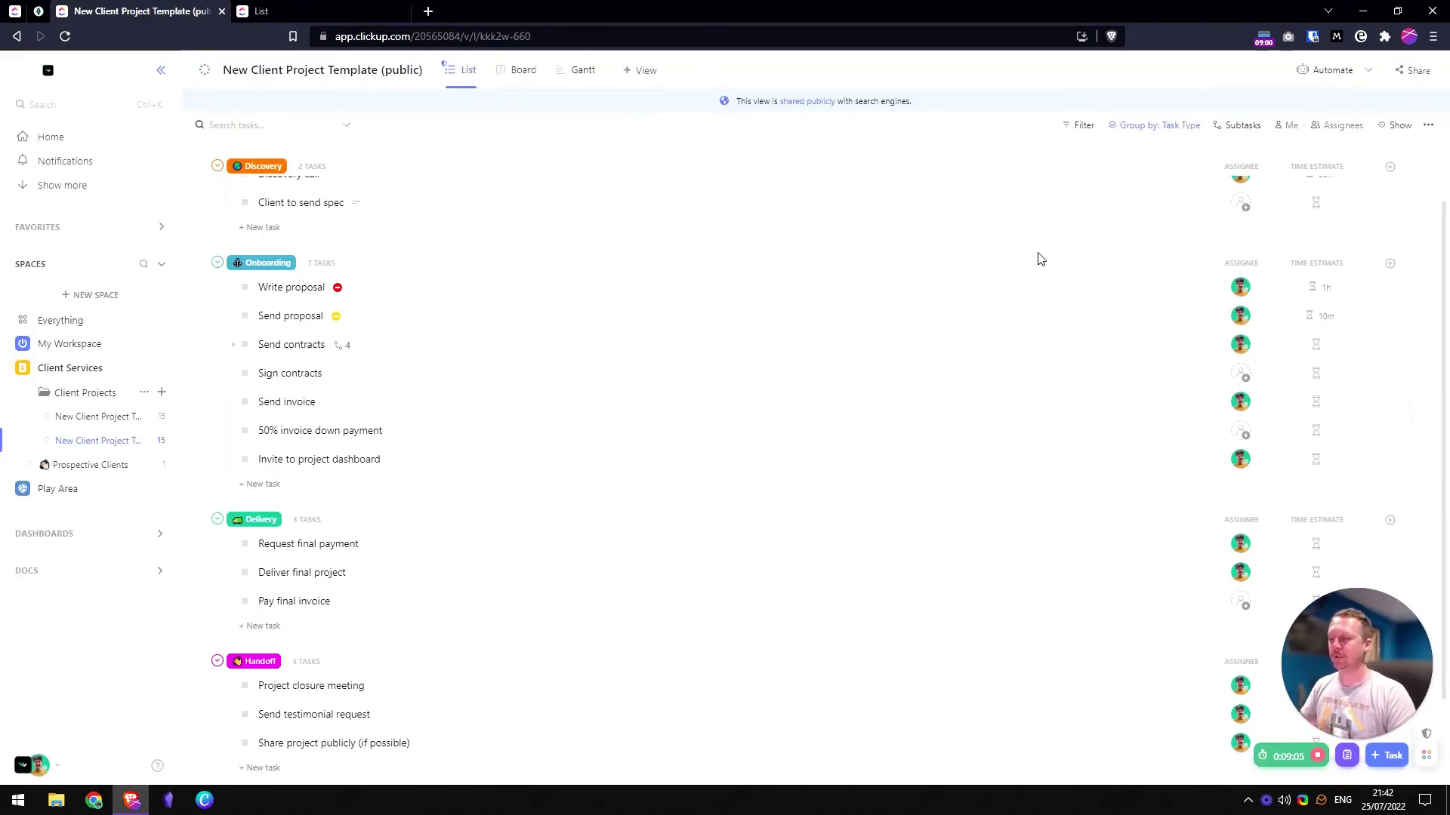
pyautogui.scroll(-1, 453, 385)
pyautogui.click(19, 368)
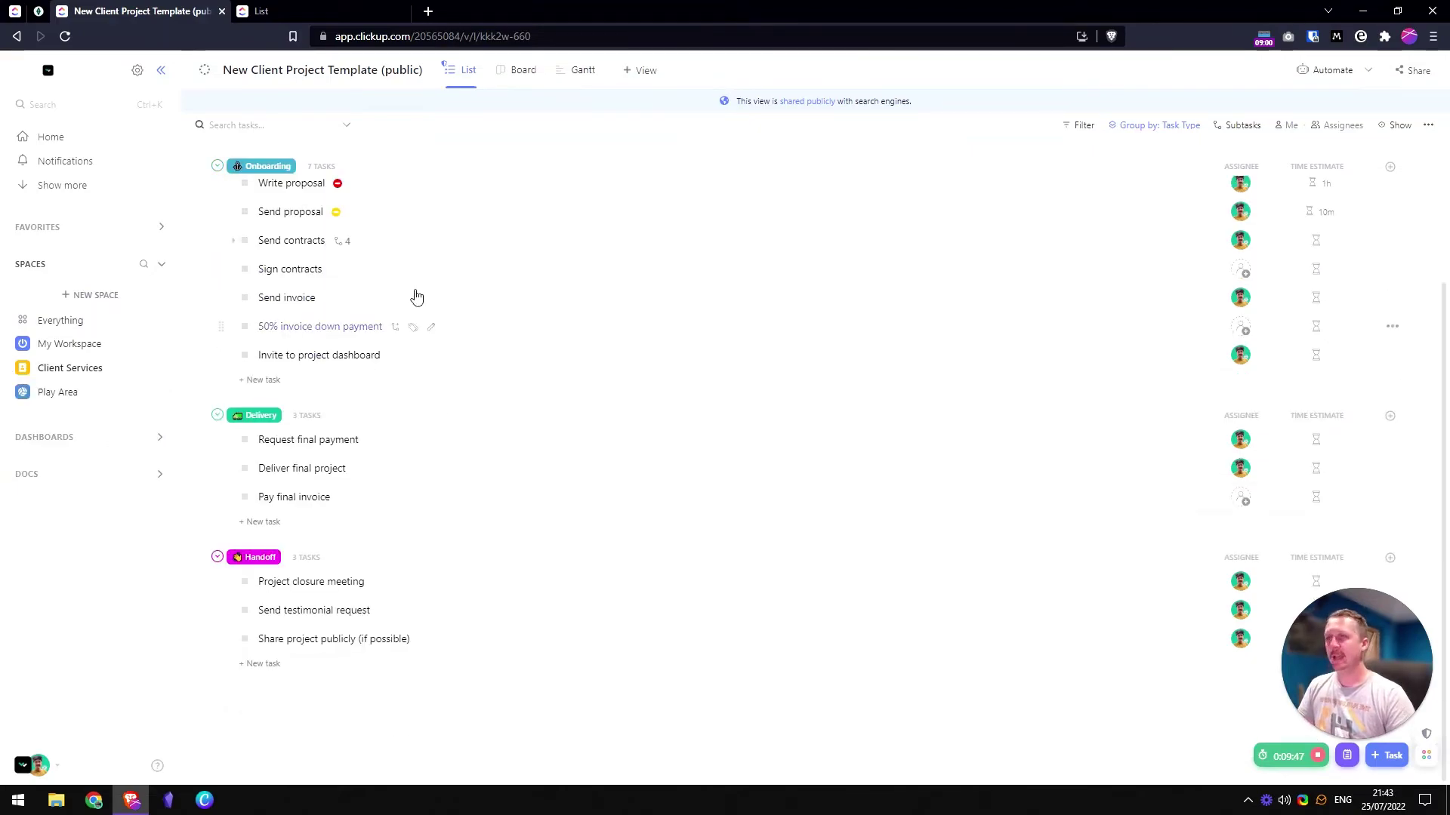
pyautogui.scroll(2, 714, 375)
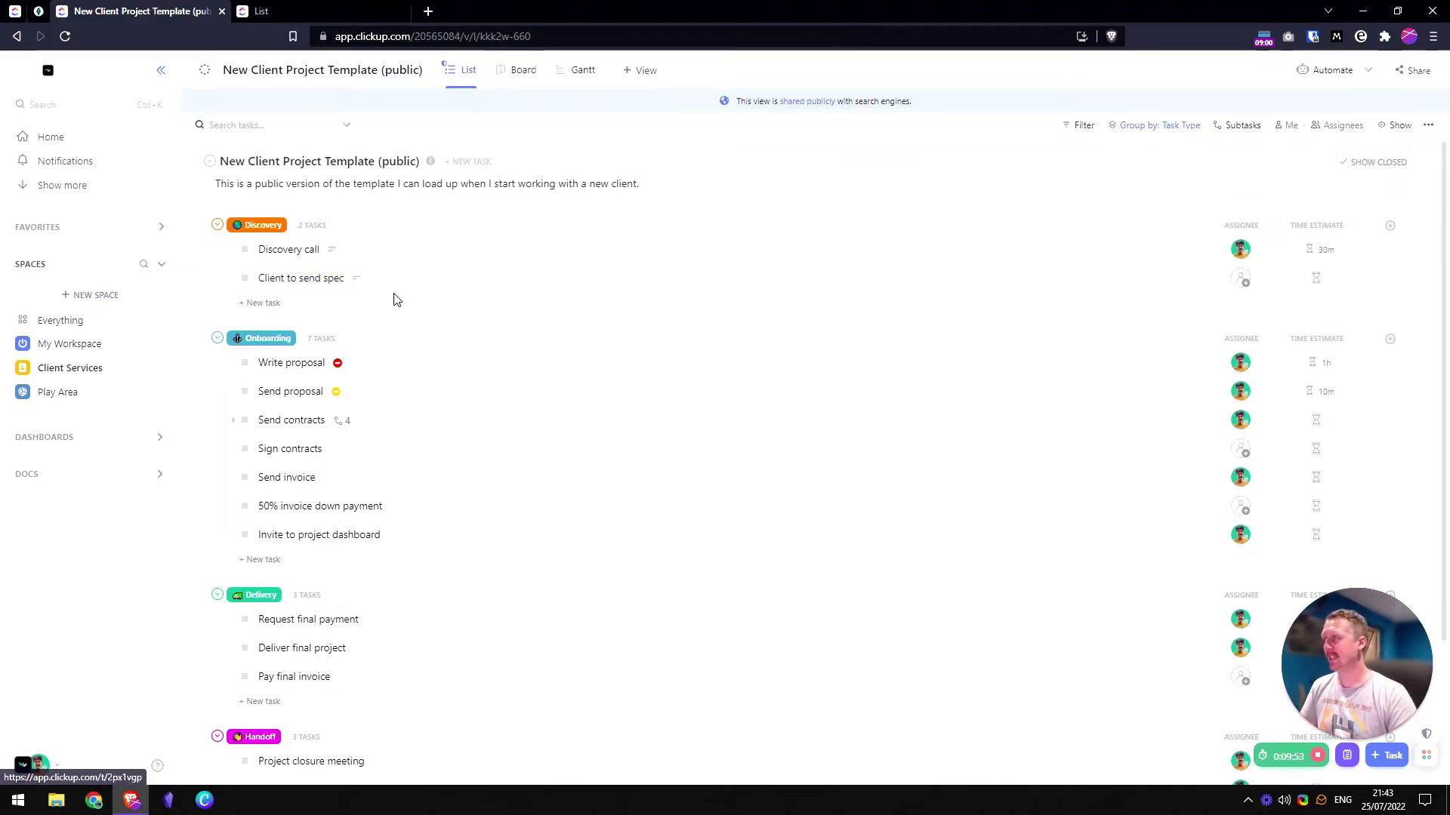
pyautogui.click(23, 344)
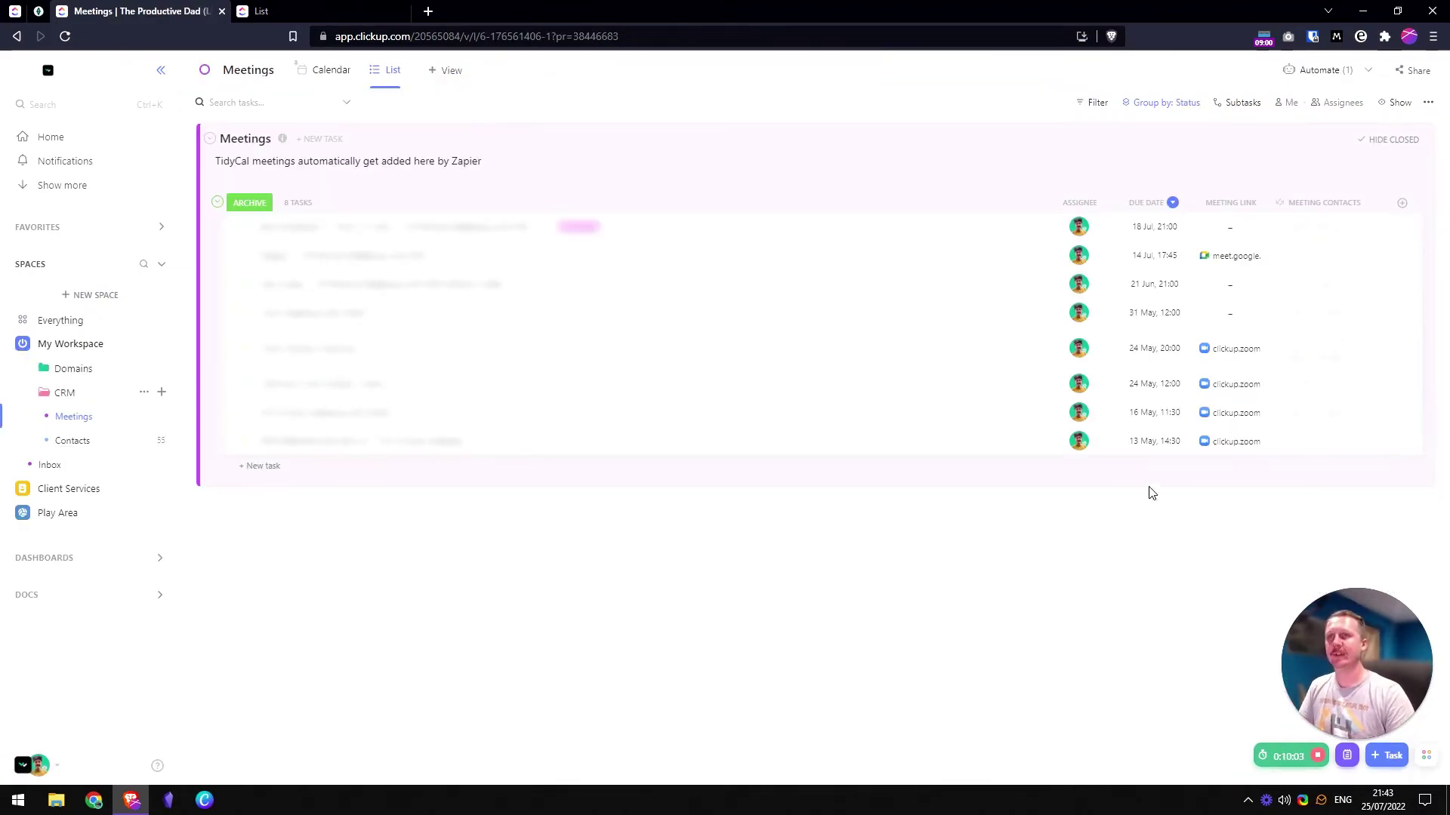
# - Inspect the active Meetings automation: when due date arrives, change status to in progress
pyautogui.click(1320, 76)
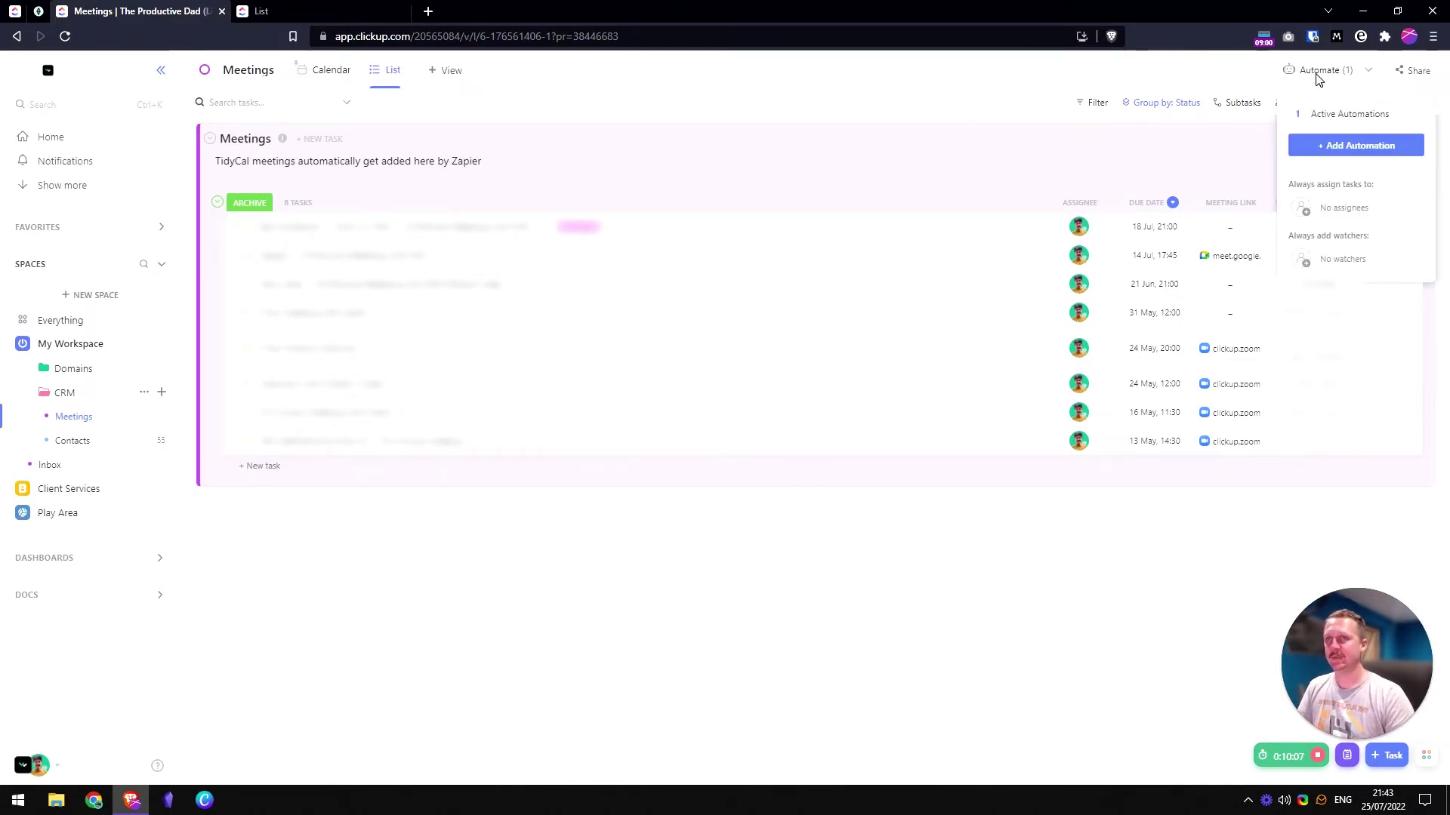
pyautogui.click(1353, 115)
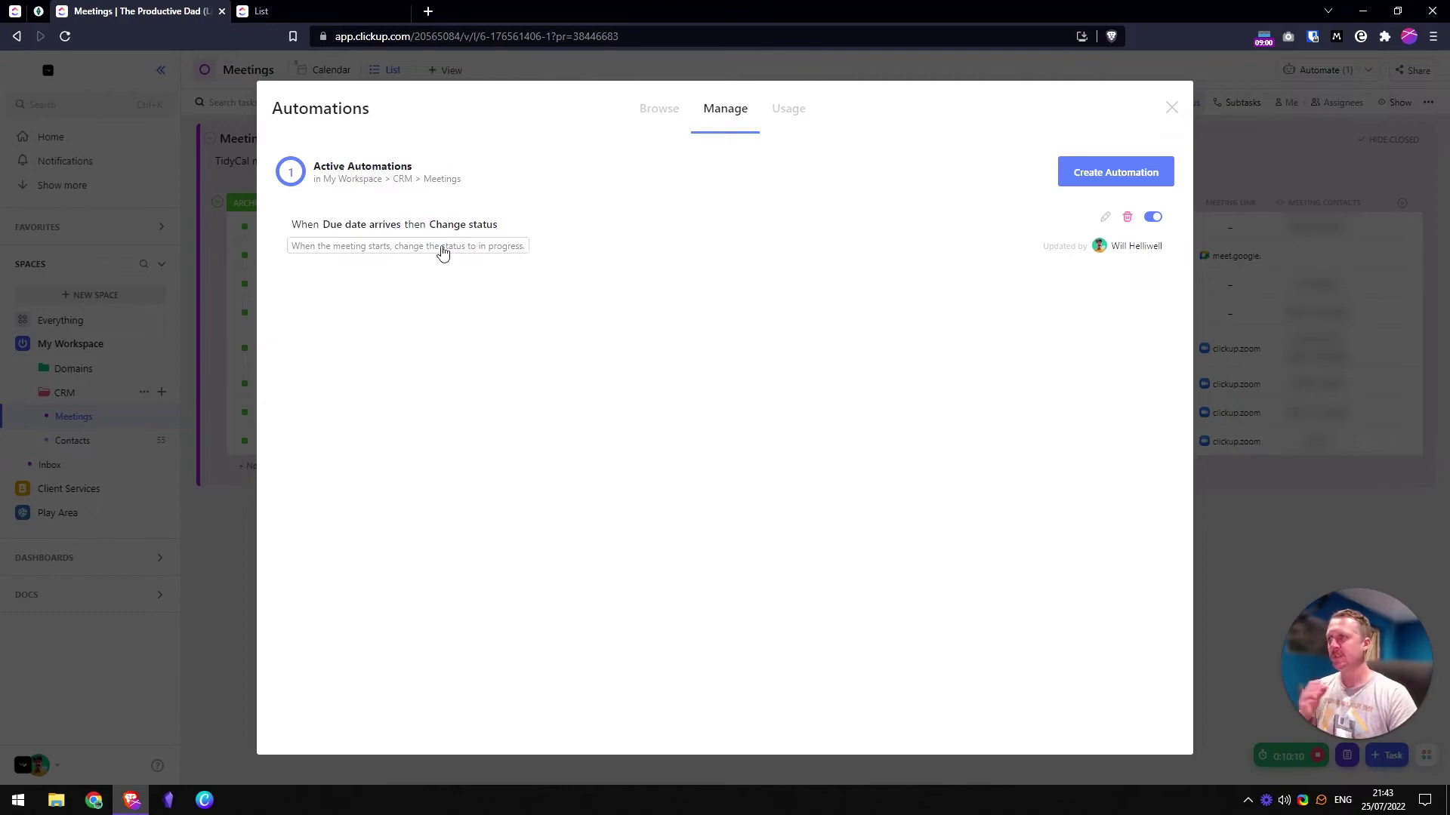
pyautogui.click(1104, 218)
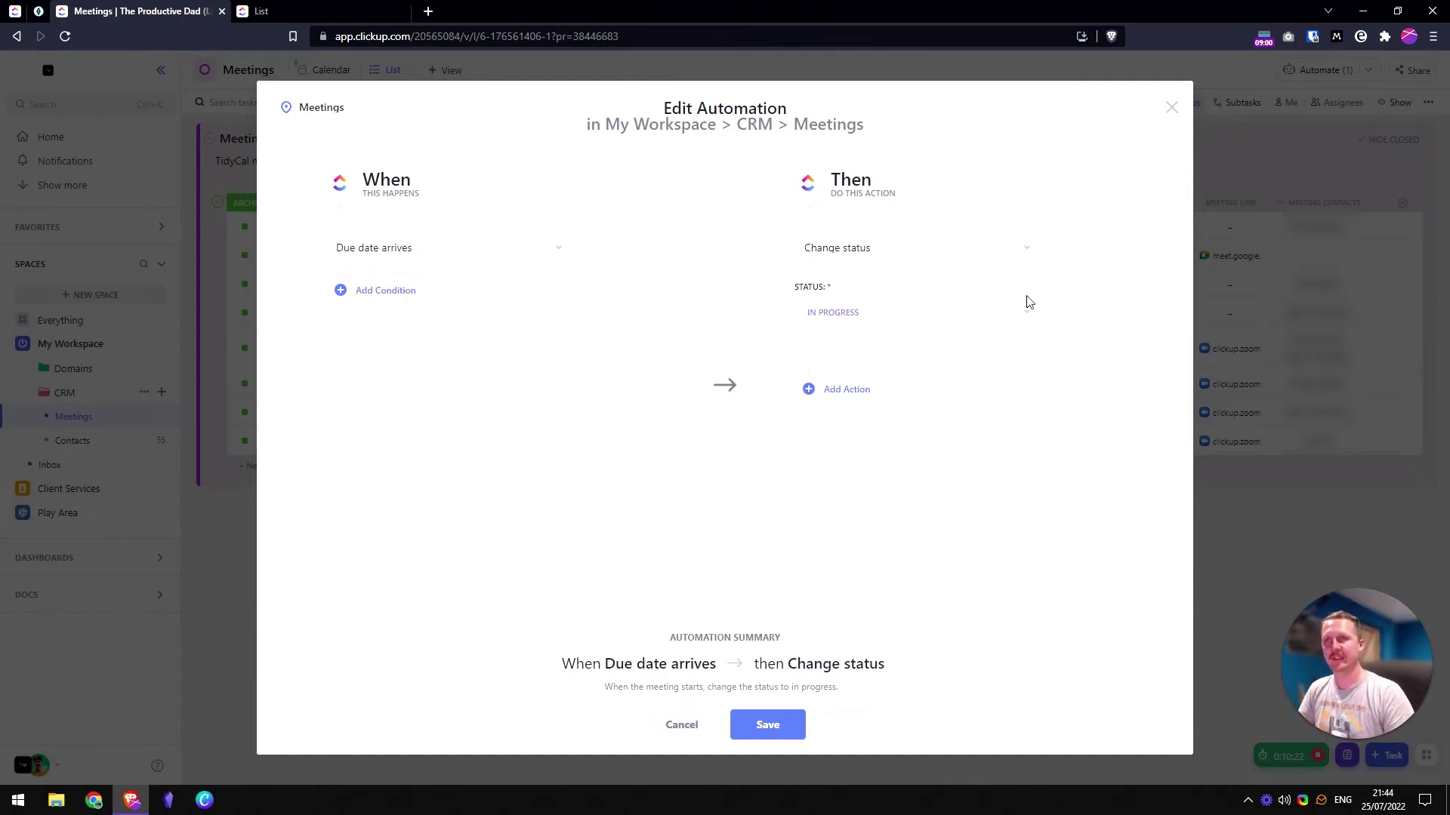
pyautogui.click(1172, 111)
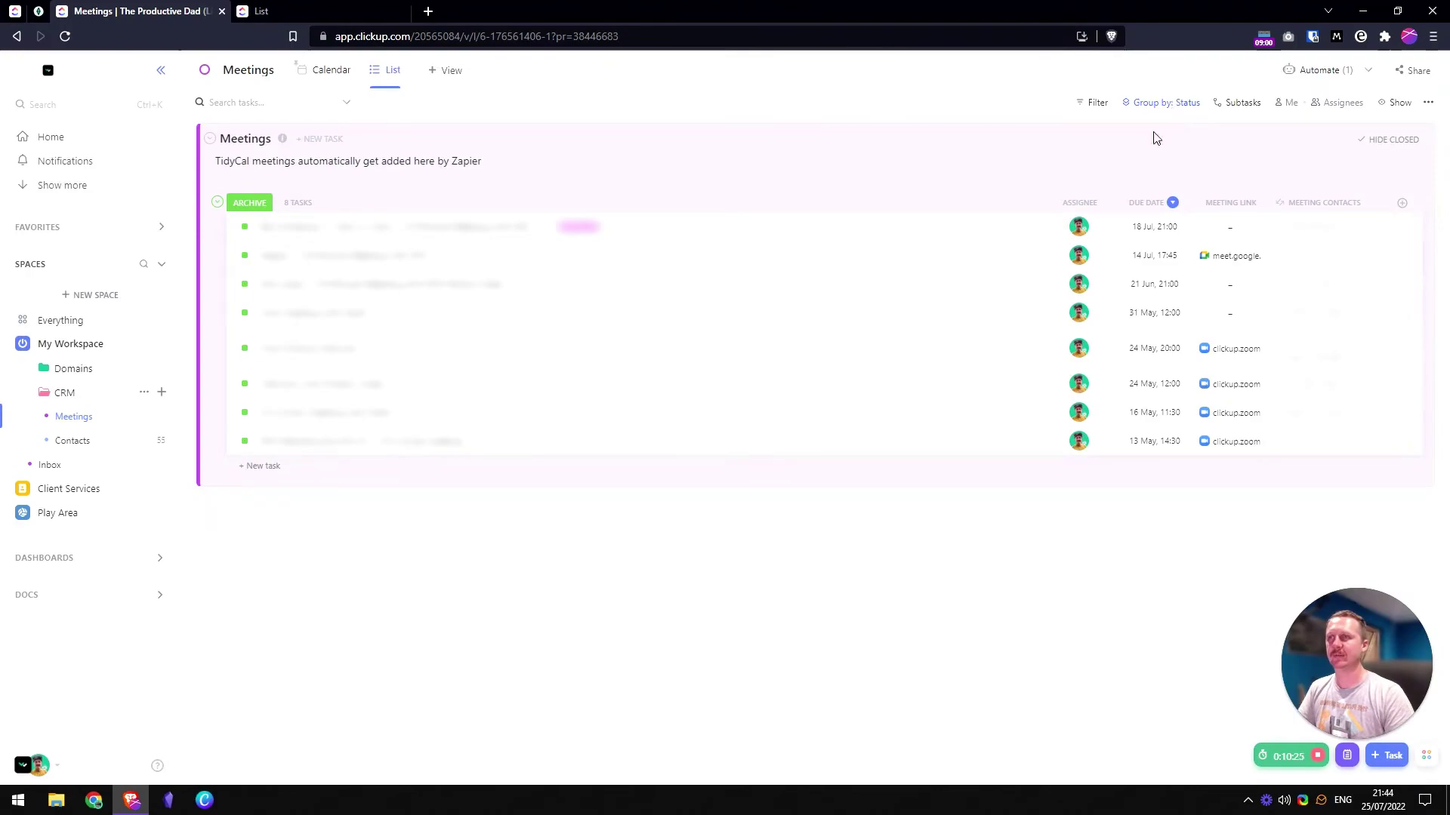
# - Check the first meeting's status options unchanged, then open and close that meeting task
pyautogui.click(245, 228)
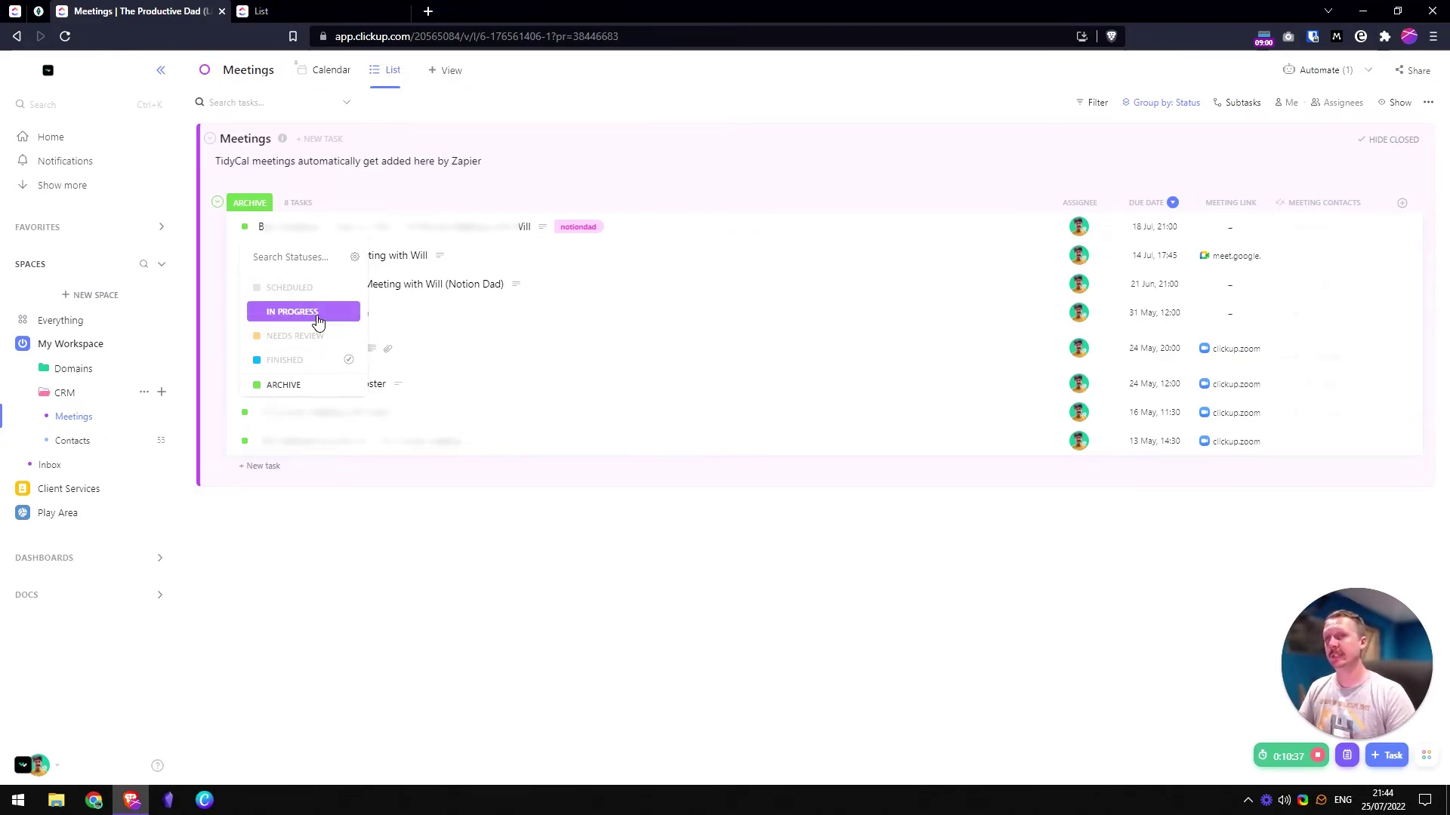
pyautogui.click(573, 190)
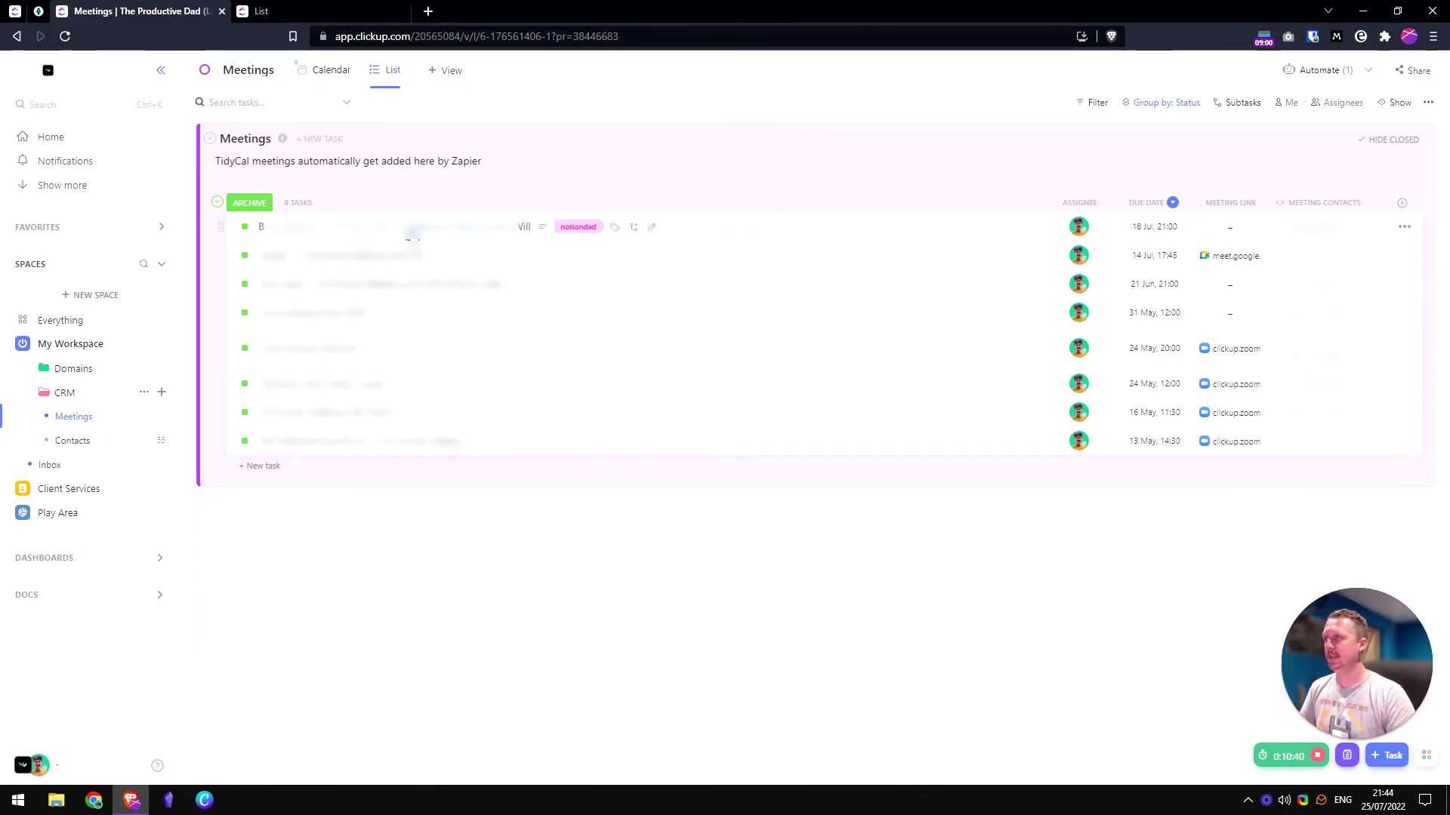
pyautogui.click(413, 230)
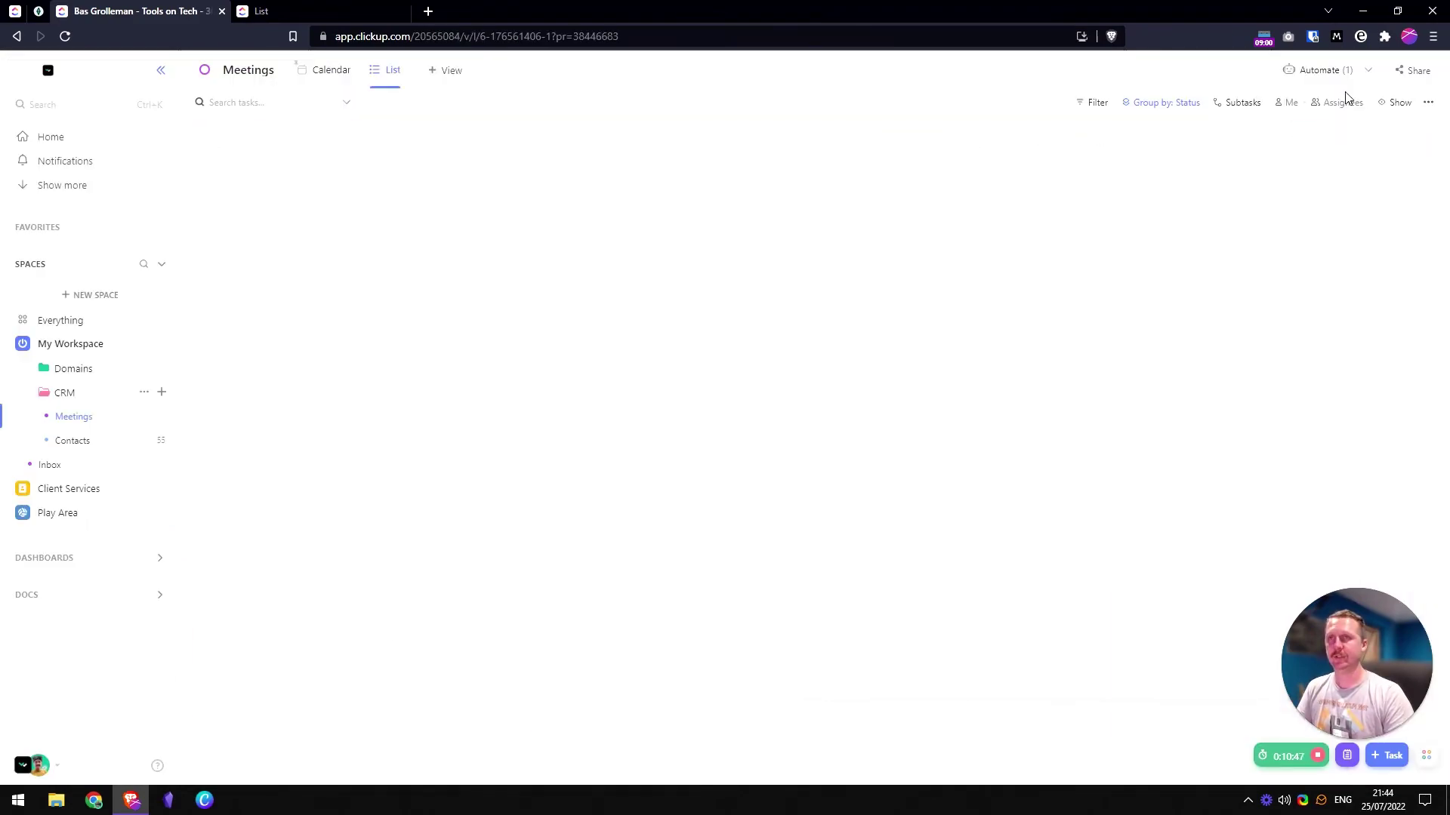
pyautogui.click(1348, 83)
# - Reopen the due-date automation, confirm its action status stays In Progress, and close the editor
pyautogui.moveTo(1309, 76)
pyautogui.click(1329, 114)
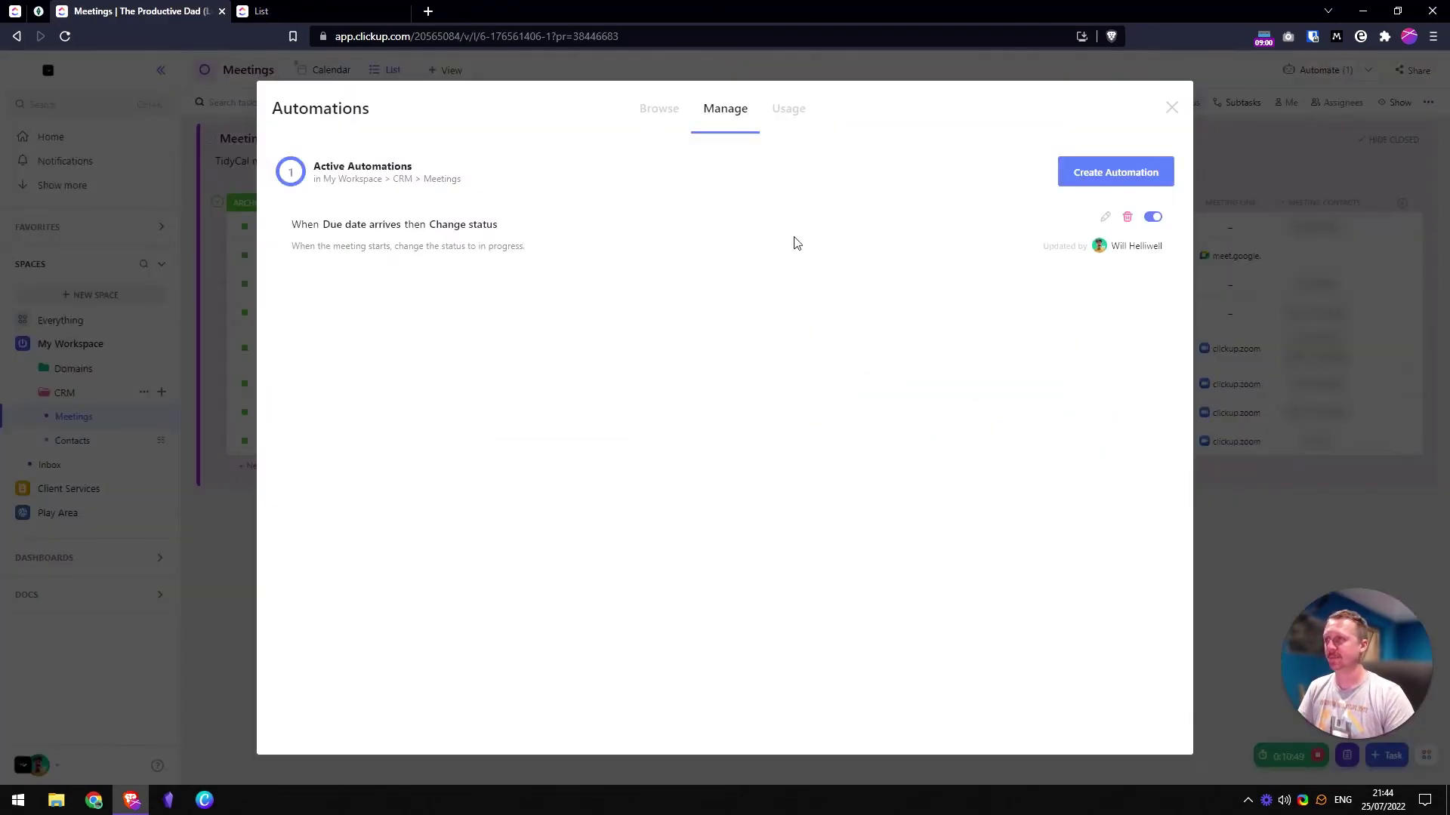
pyautogui.click(1105, 219)
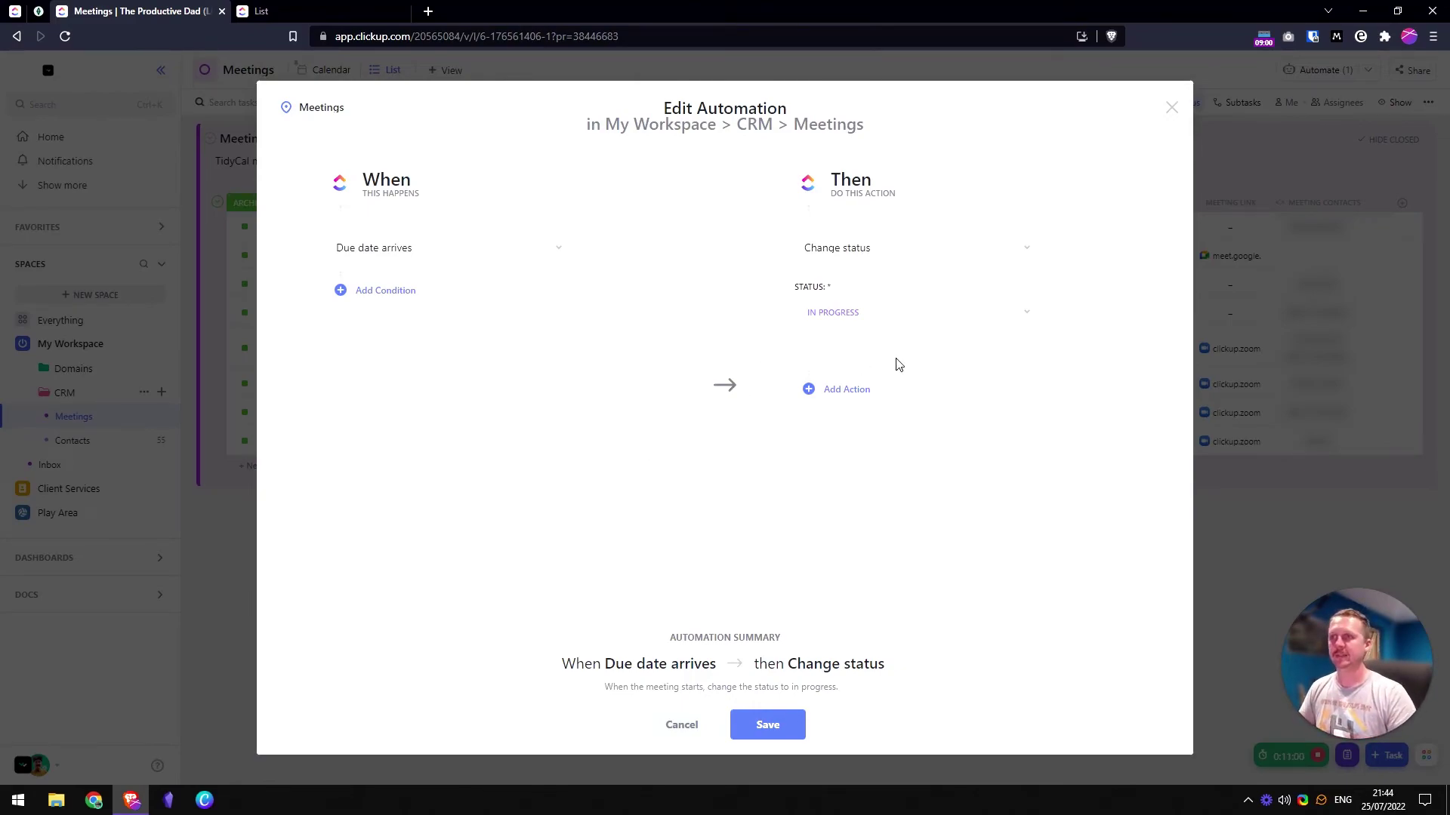
pyautogui.click(972, 321)
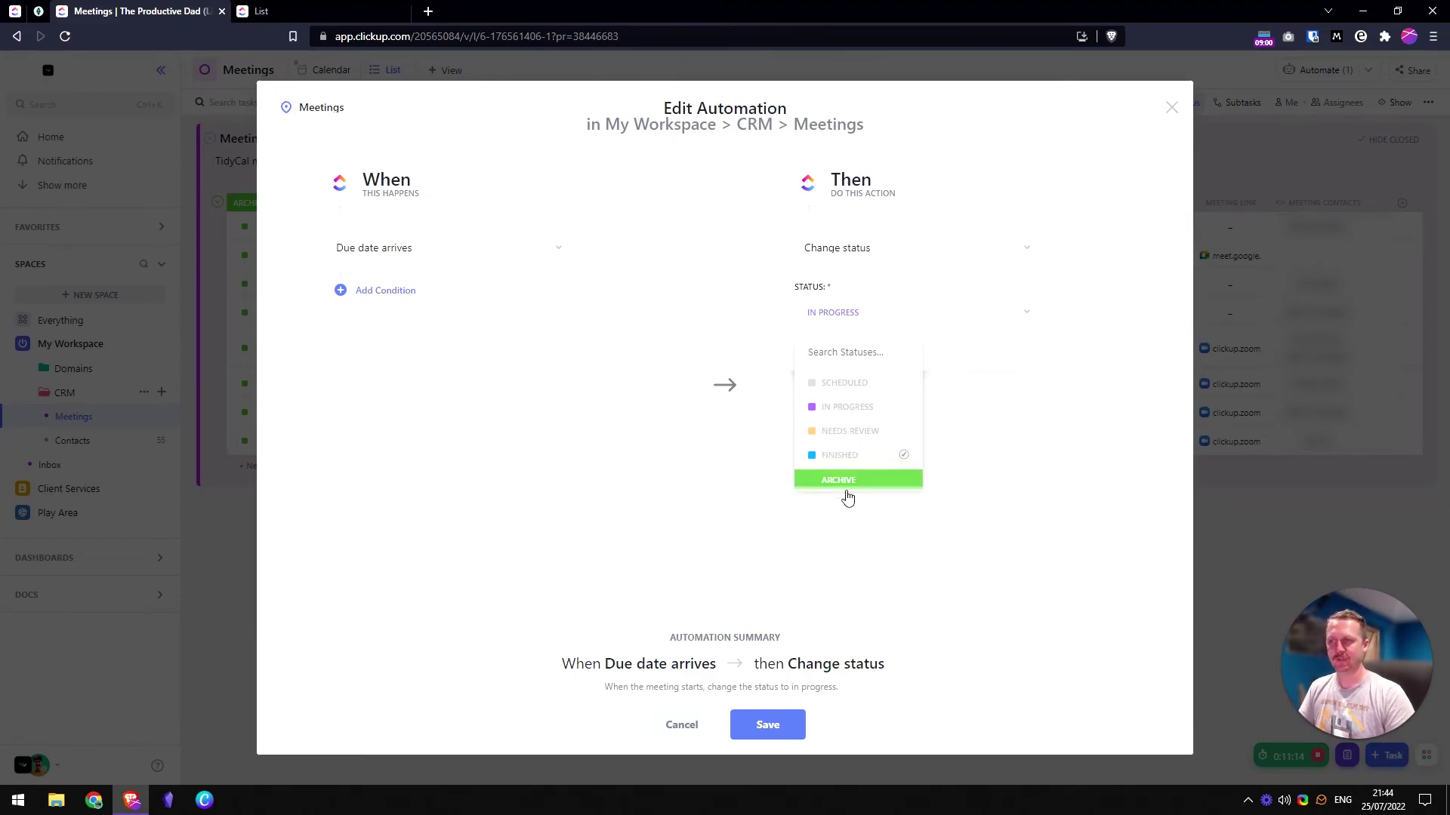
pyautogui.click(1080, 467)
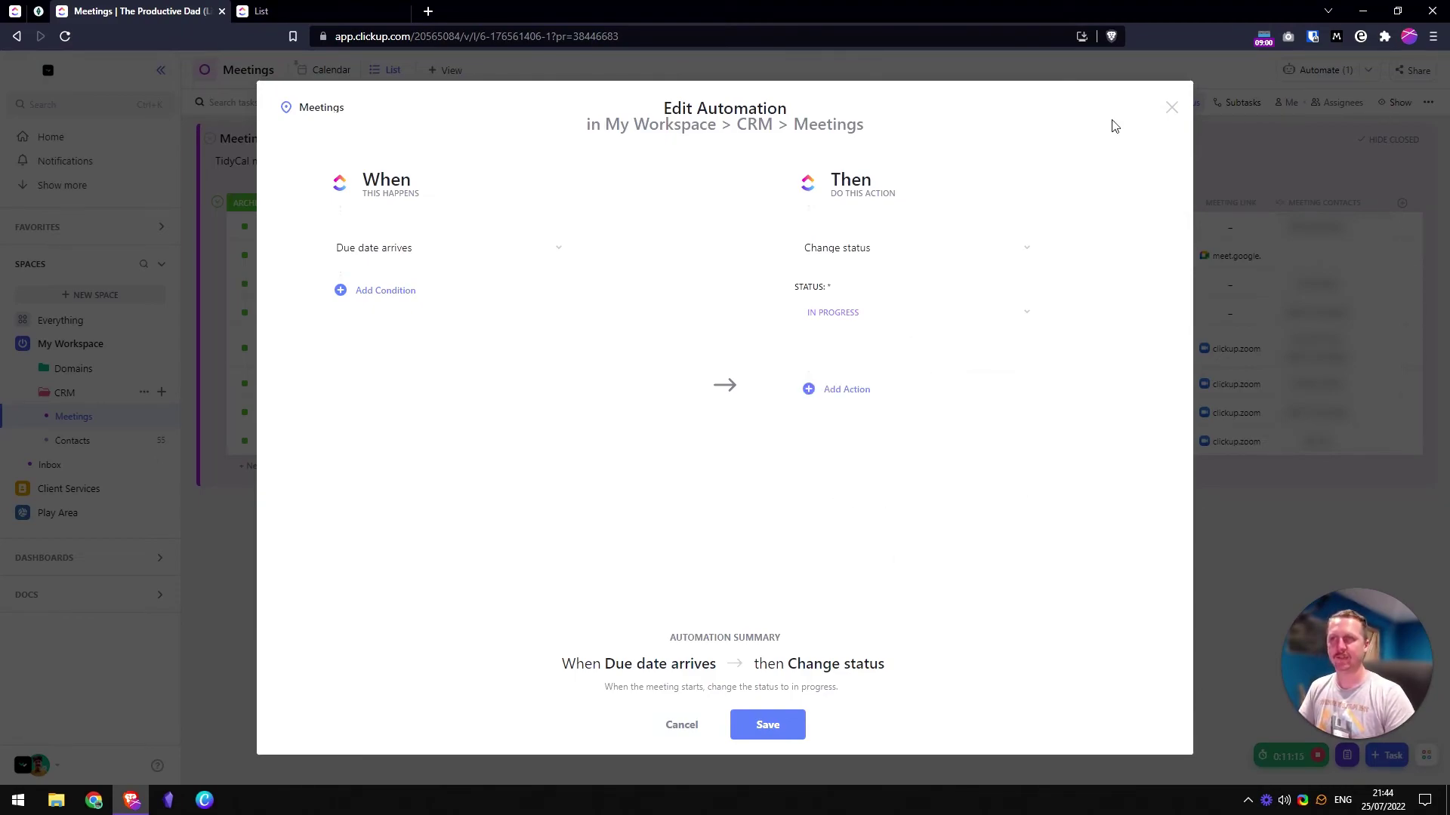
pyautogui.click(1173, 114)
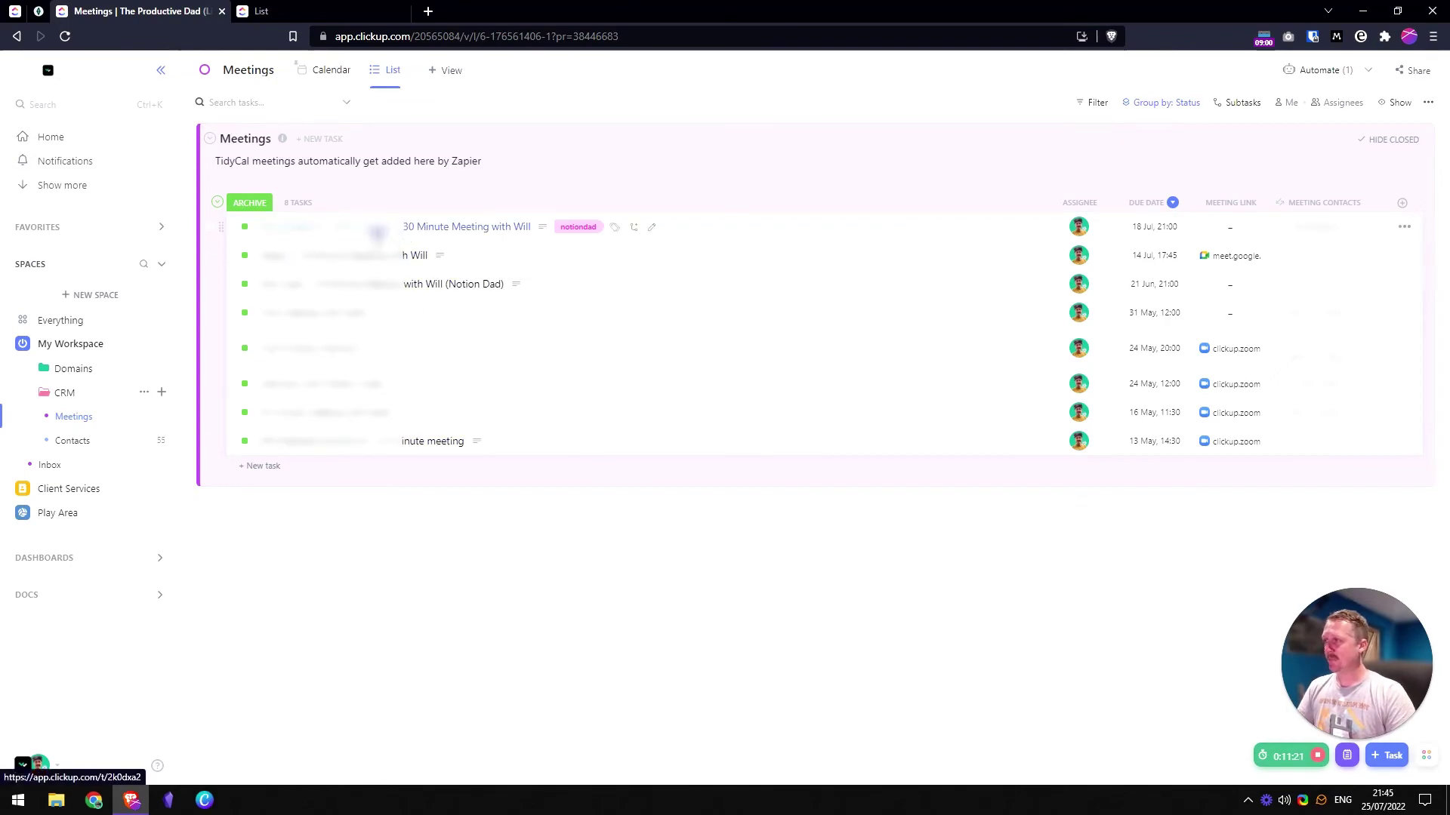
# - Attach a new doc titled 'Meeting Notes' to the latest meeting task
pyautogui.click(376, 233)
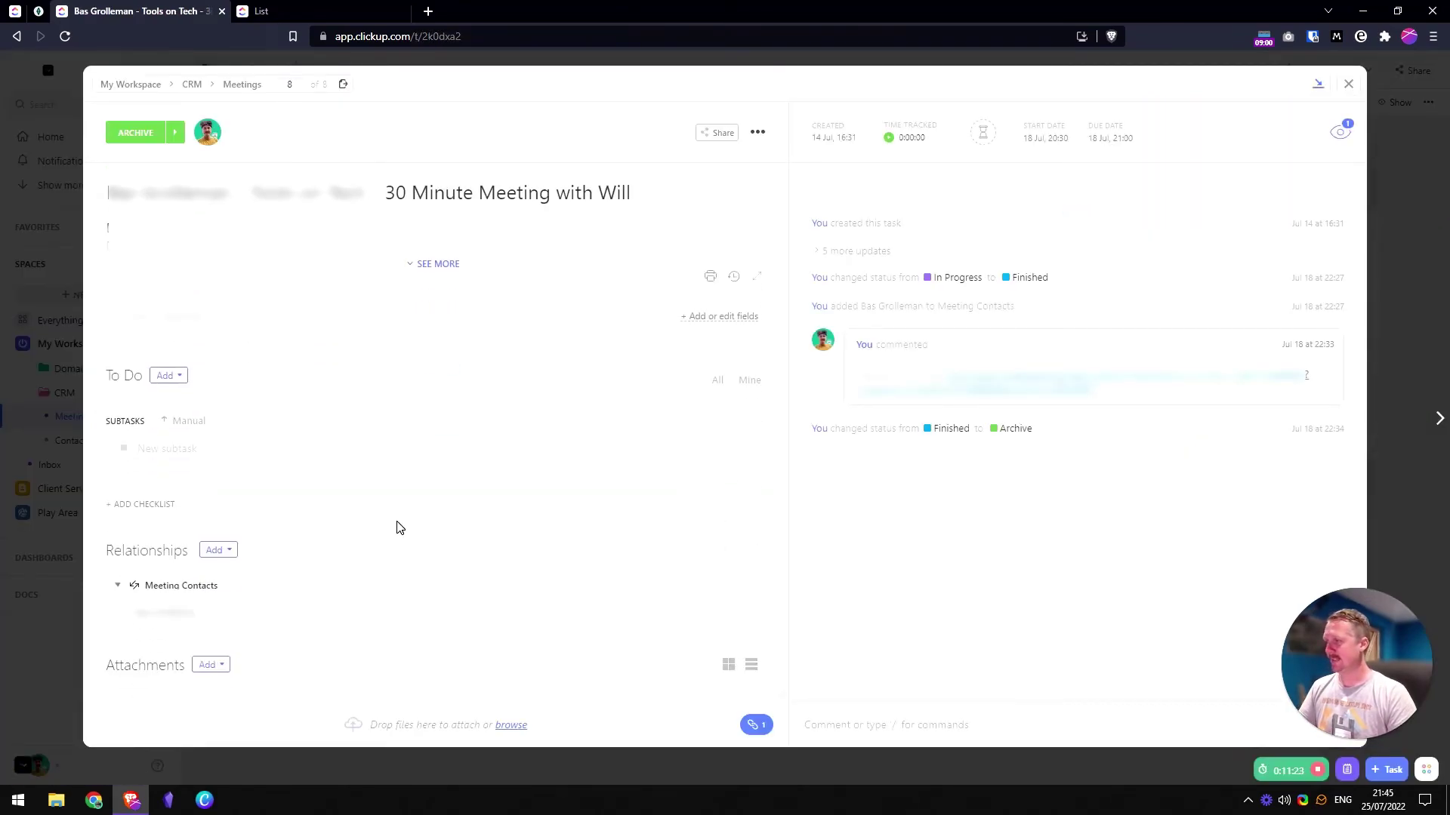
pyautogui.click(214, 665)
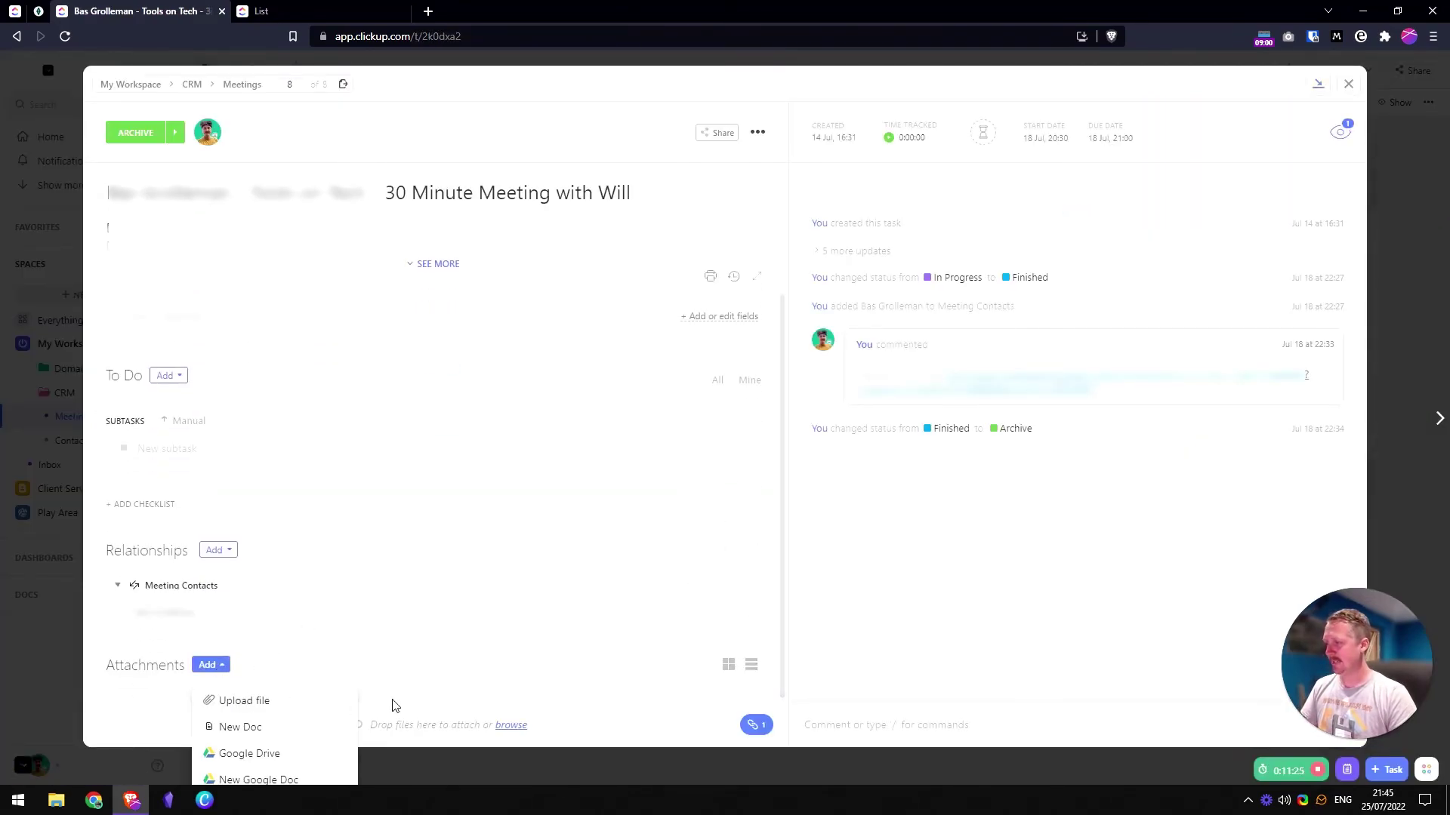
pyautogui.click(256, 728)
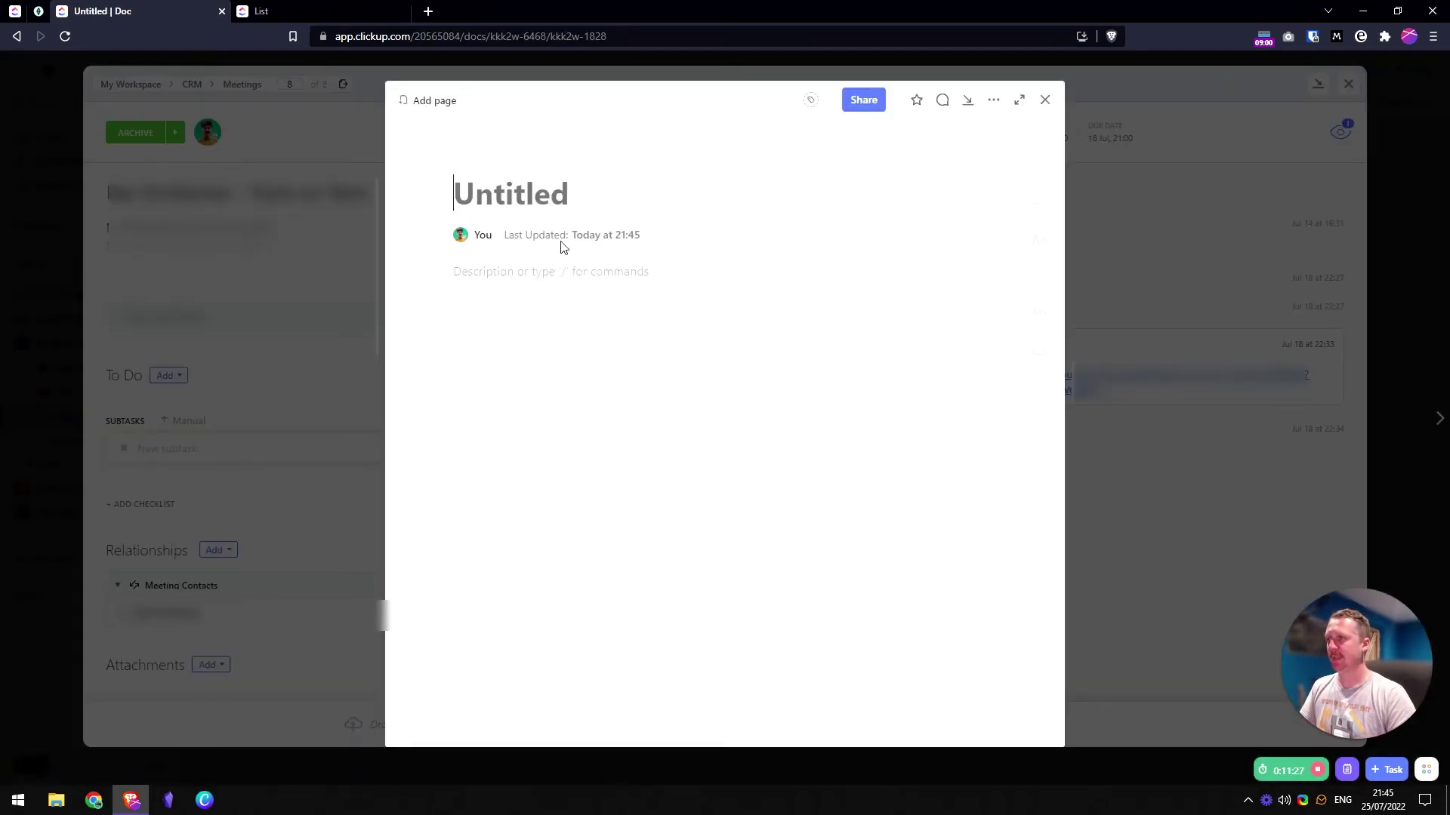
pyautogui.write('Meeting Note')
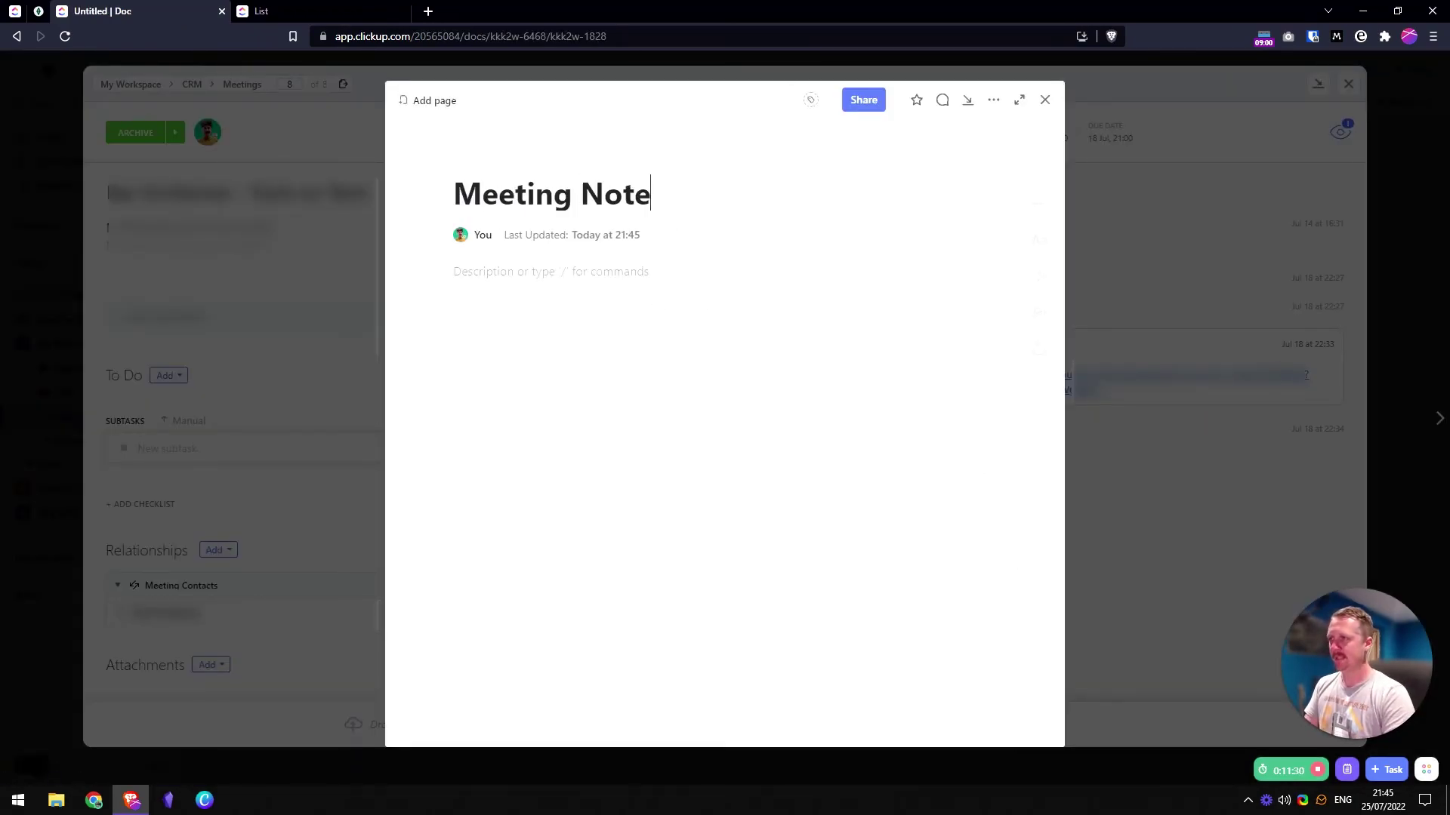
pyautogui.write('s')
pyautogui.press('Return')
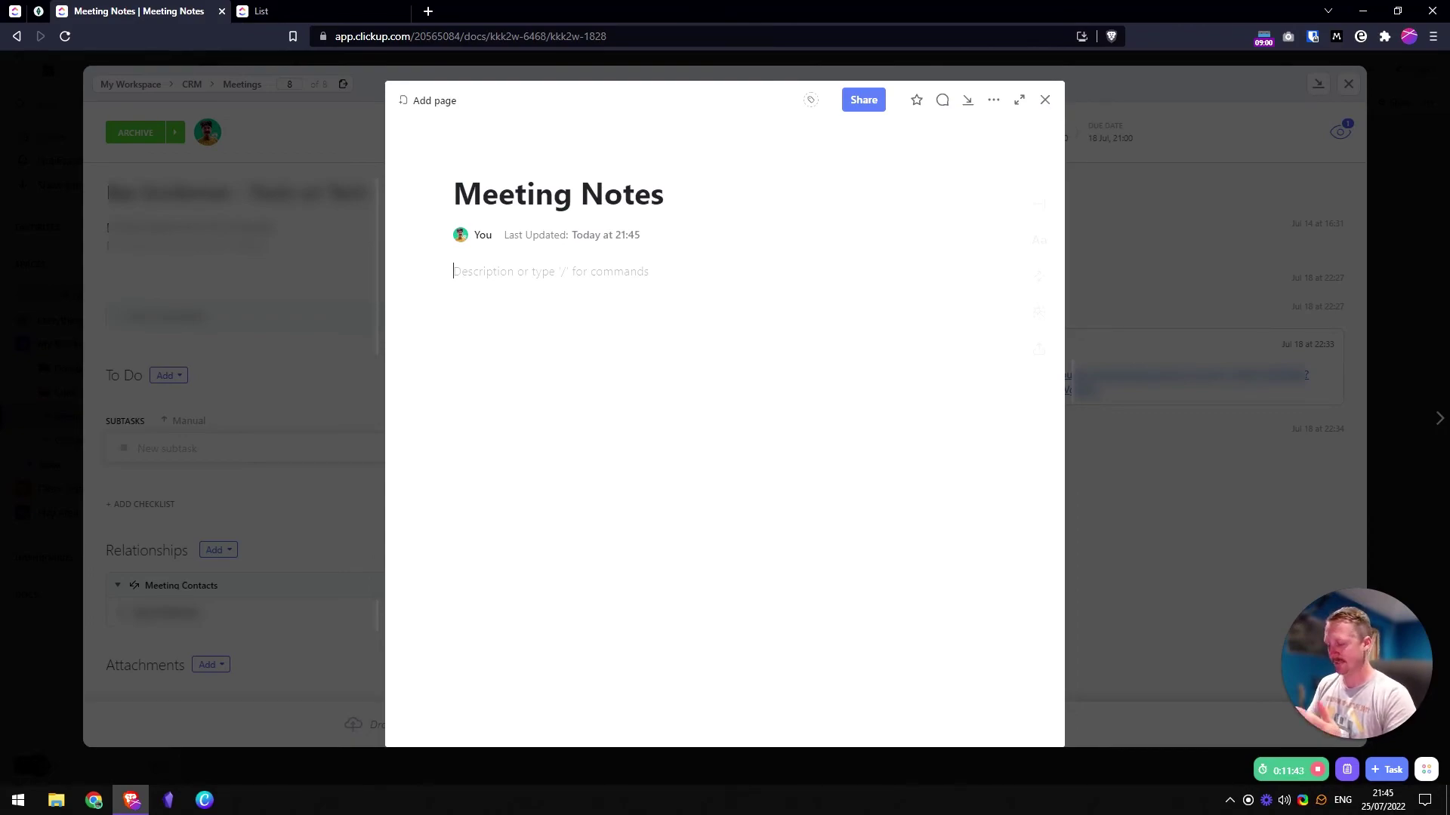
# - Add unchecked checklist items 'Email them the meeting notes' and 'Buy them a coffee'
pyautogui.write('Email them th')
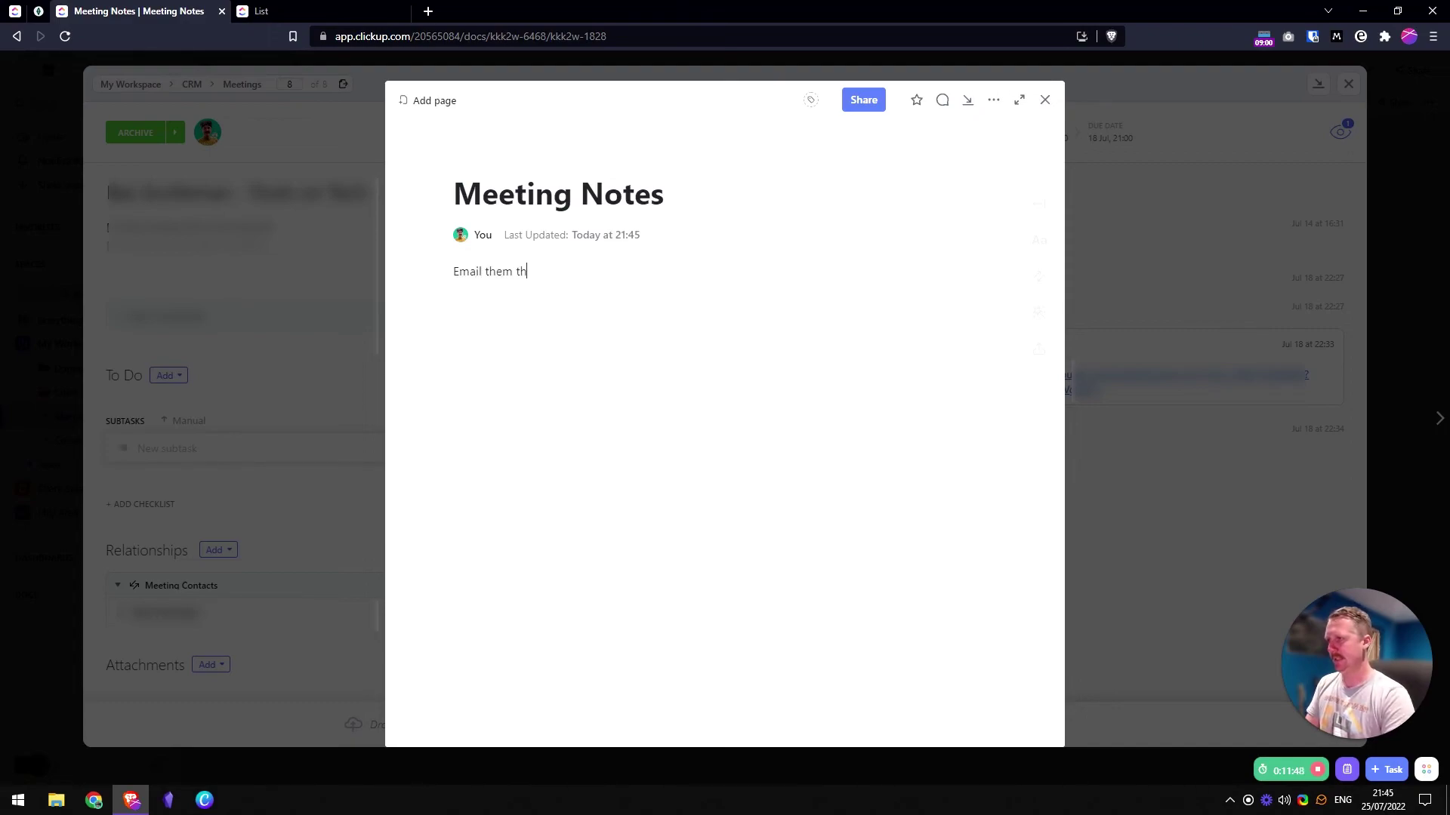
pyautogui.write('e meeting notes')
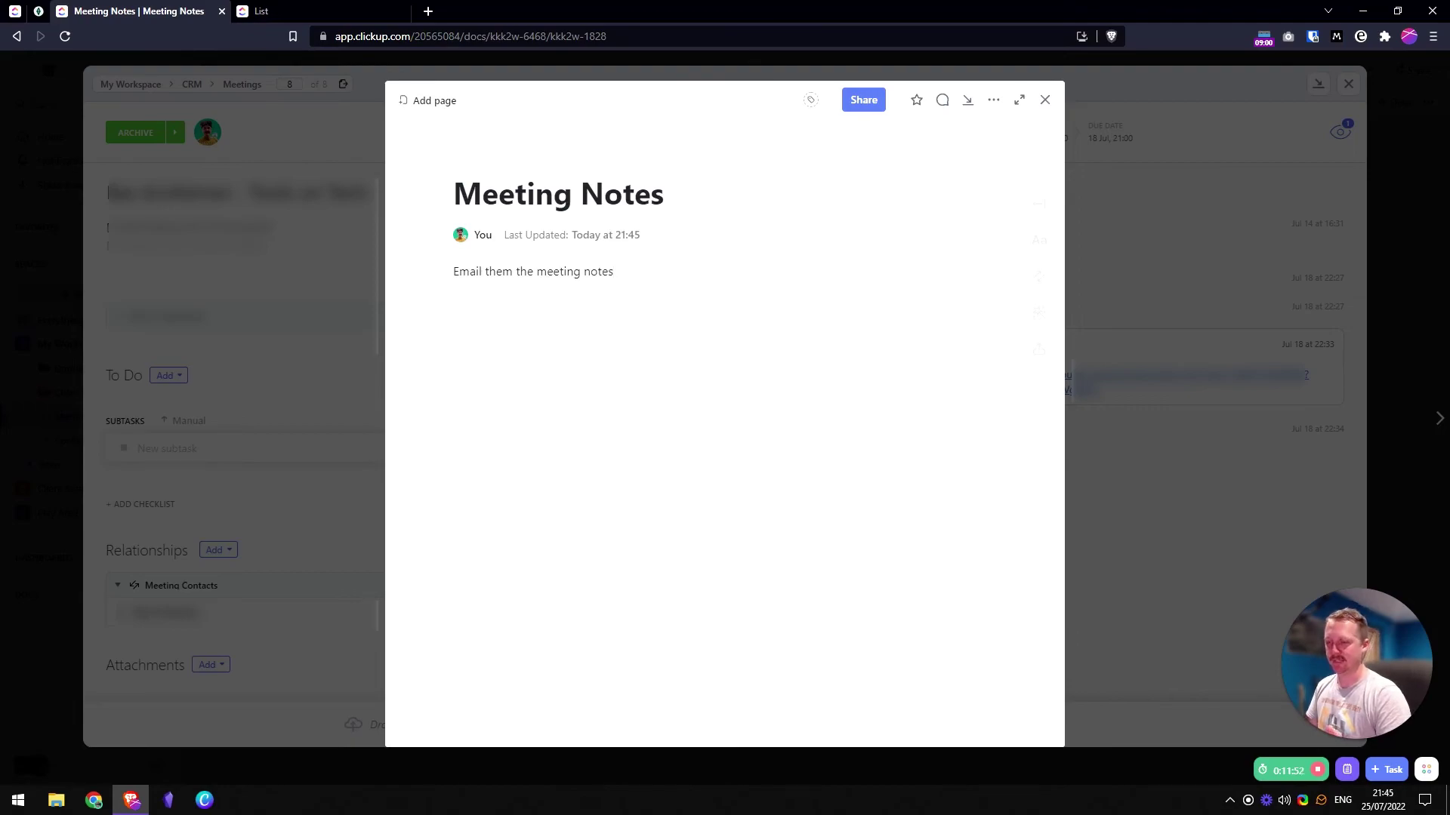
pyautogui.press('Return')
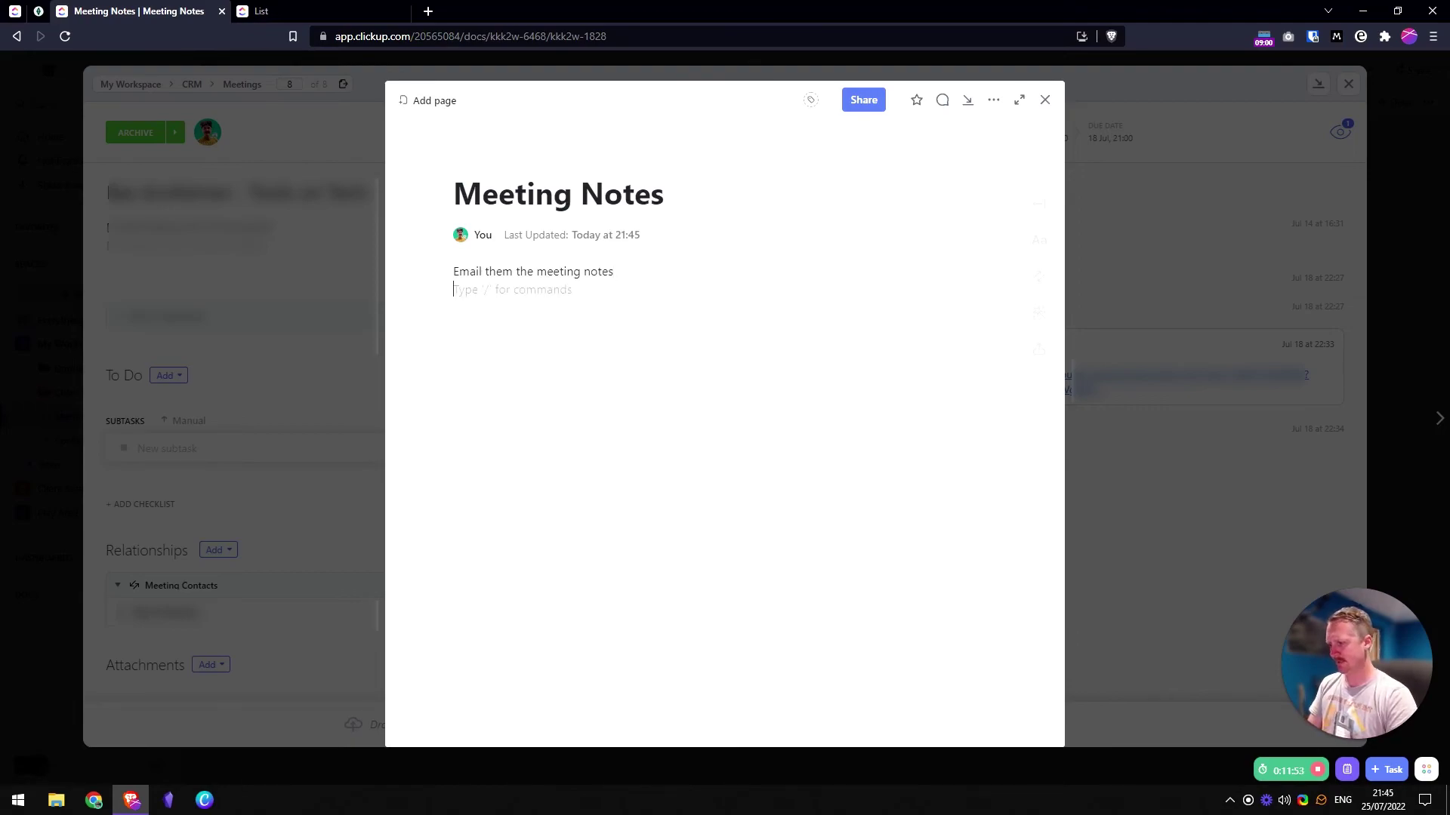
pyautogui.write('Buy')
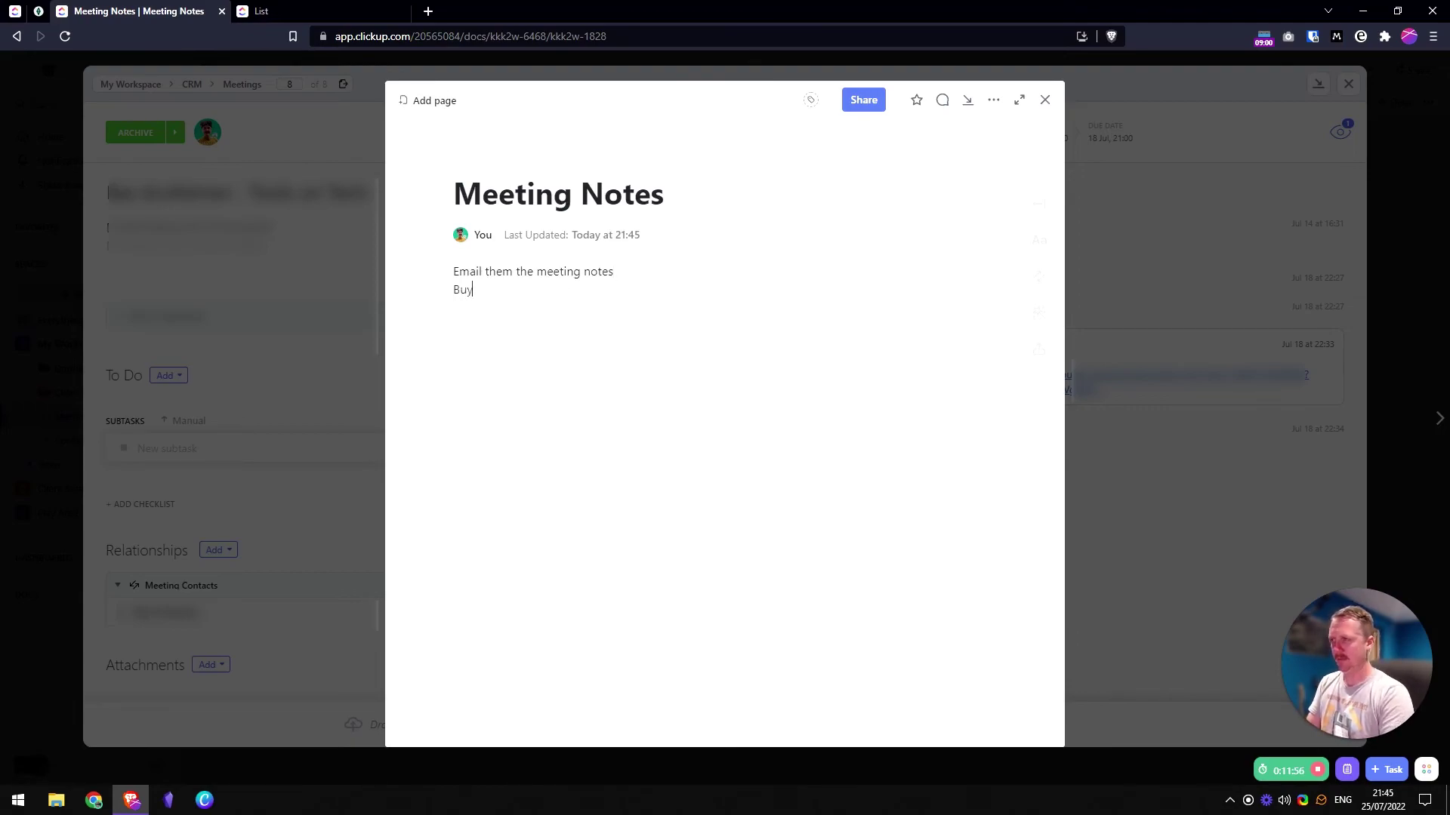
pyautogui.write(' them a coffee')
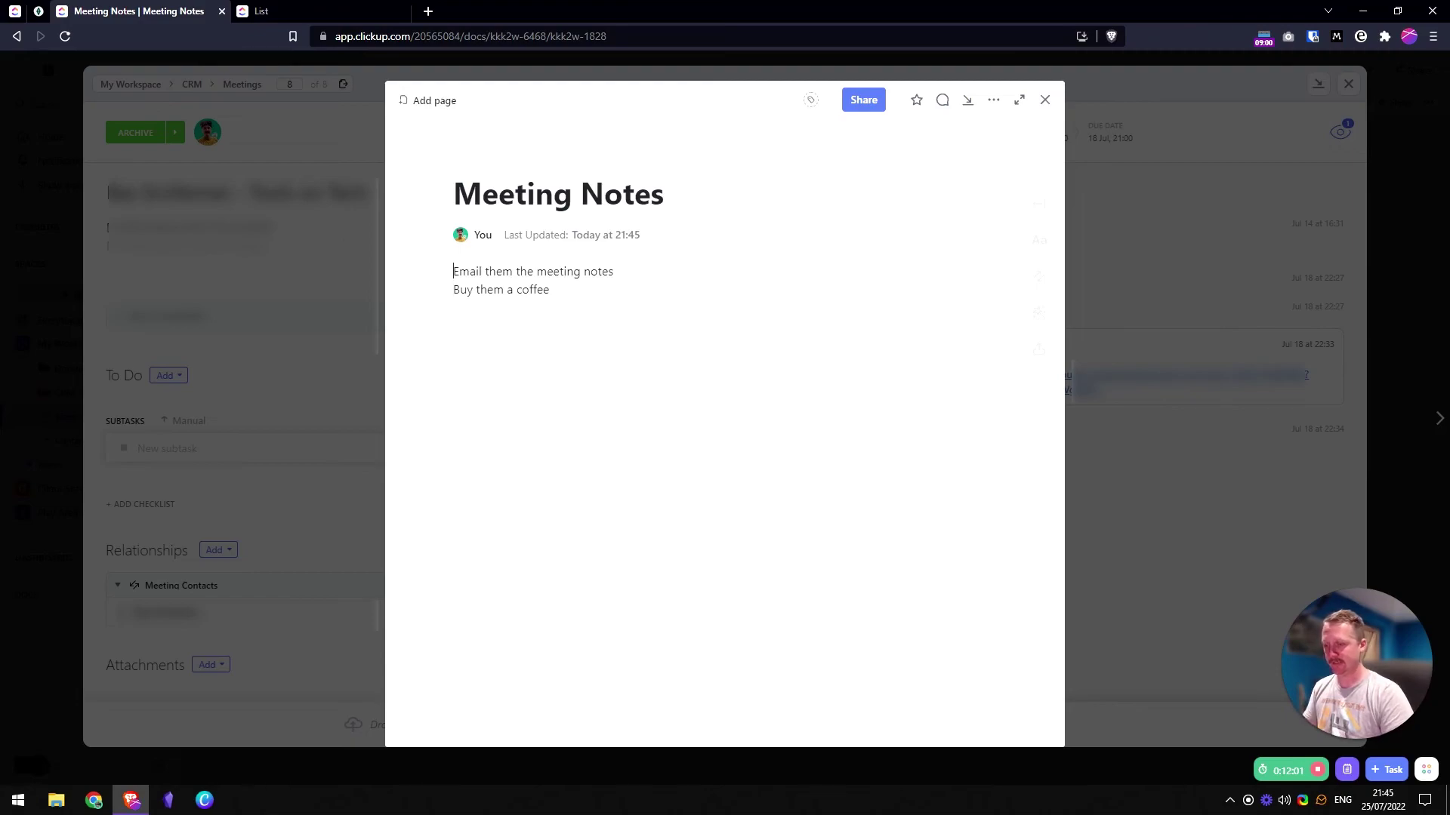
pyautogui.write('[] []')
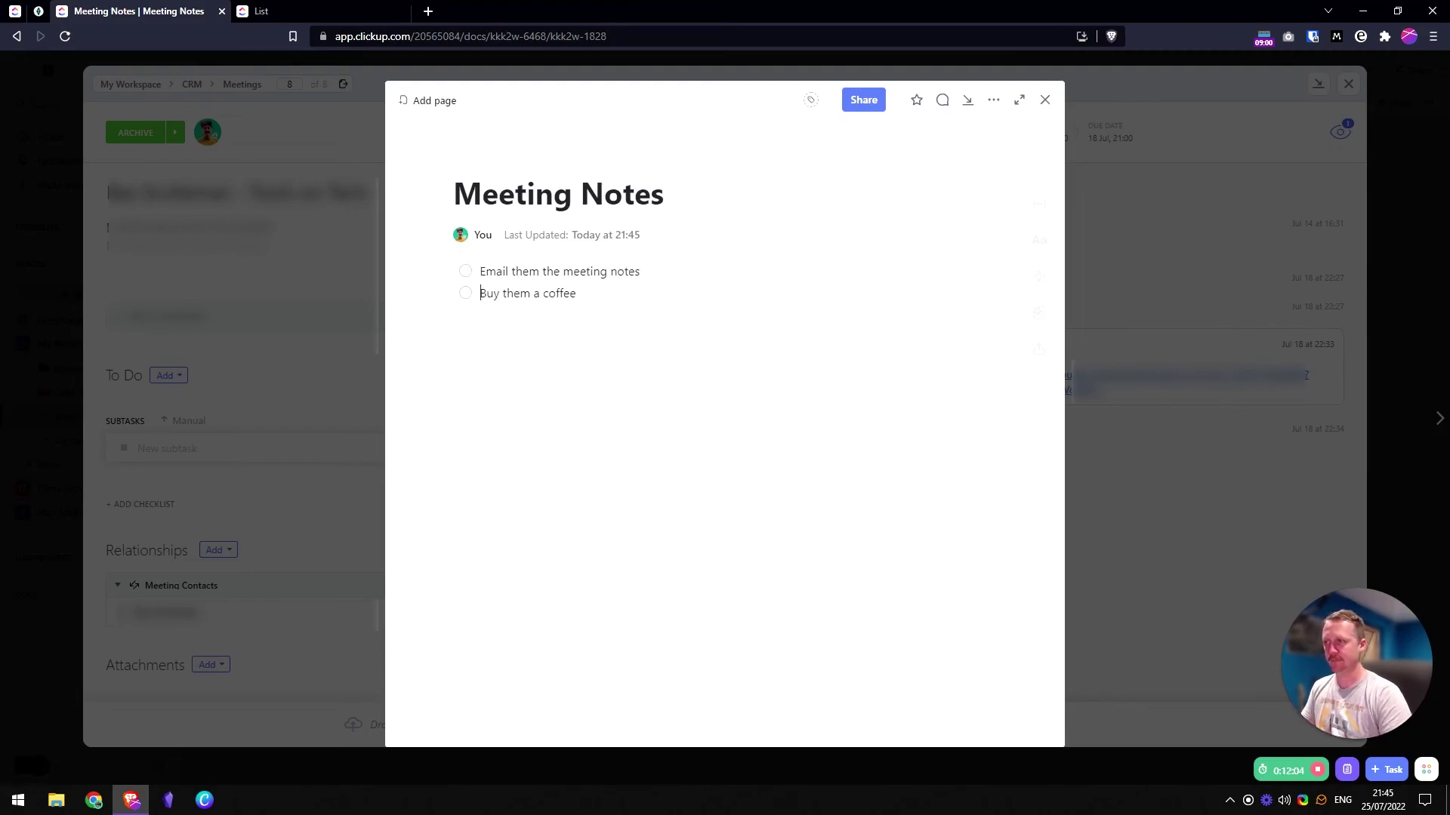
pyautogui.click(465, 271)
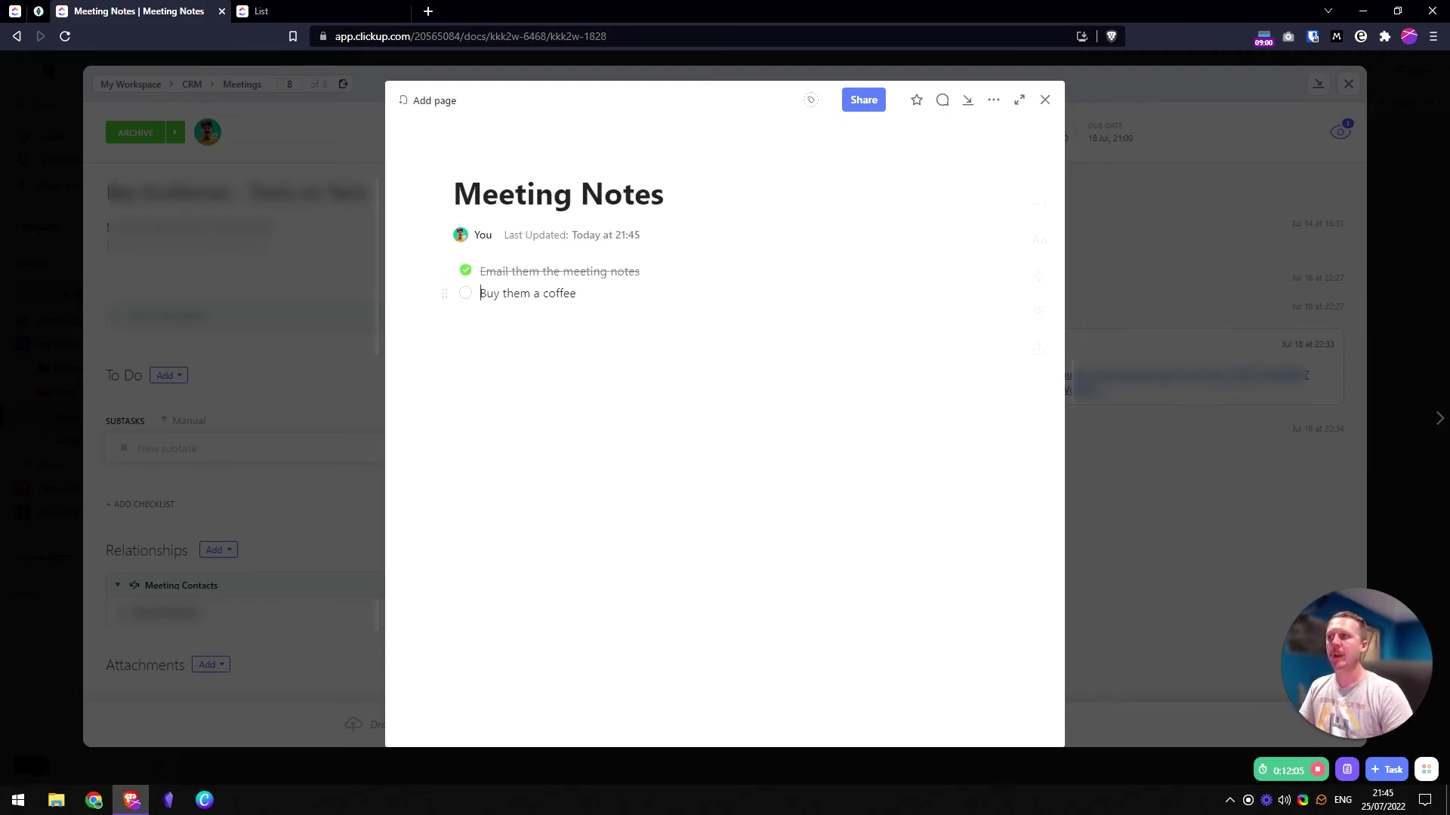
pyautogui.click(466, 293)
pyautogui.click(466, 293)
pyautogui.click(465, 271)
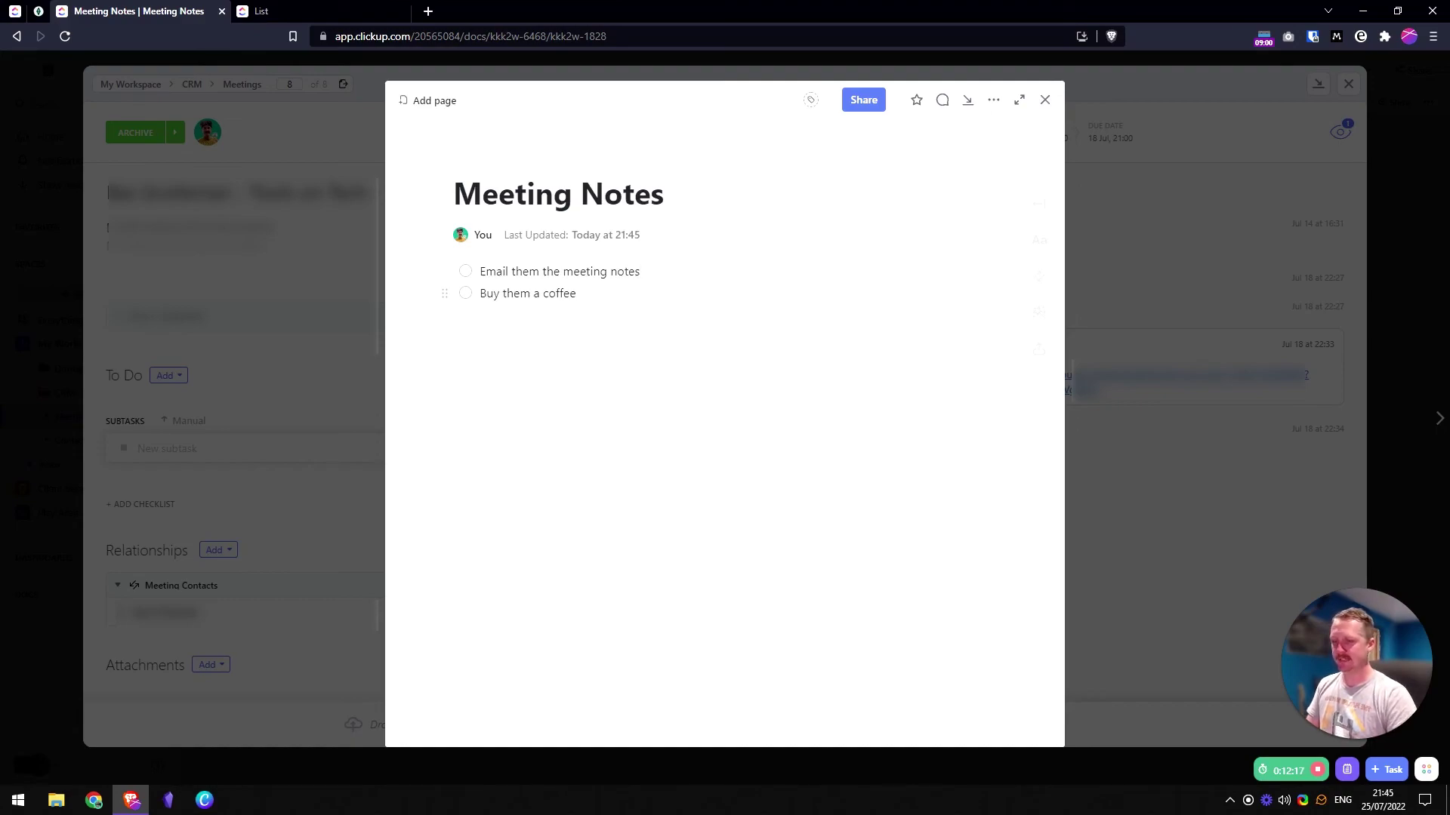
# - Turn the 'Email them the meeting notes' line into an Inbox task assigned to me
pyautogui.hotkey('shift', 'End')
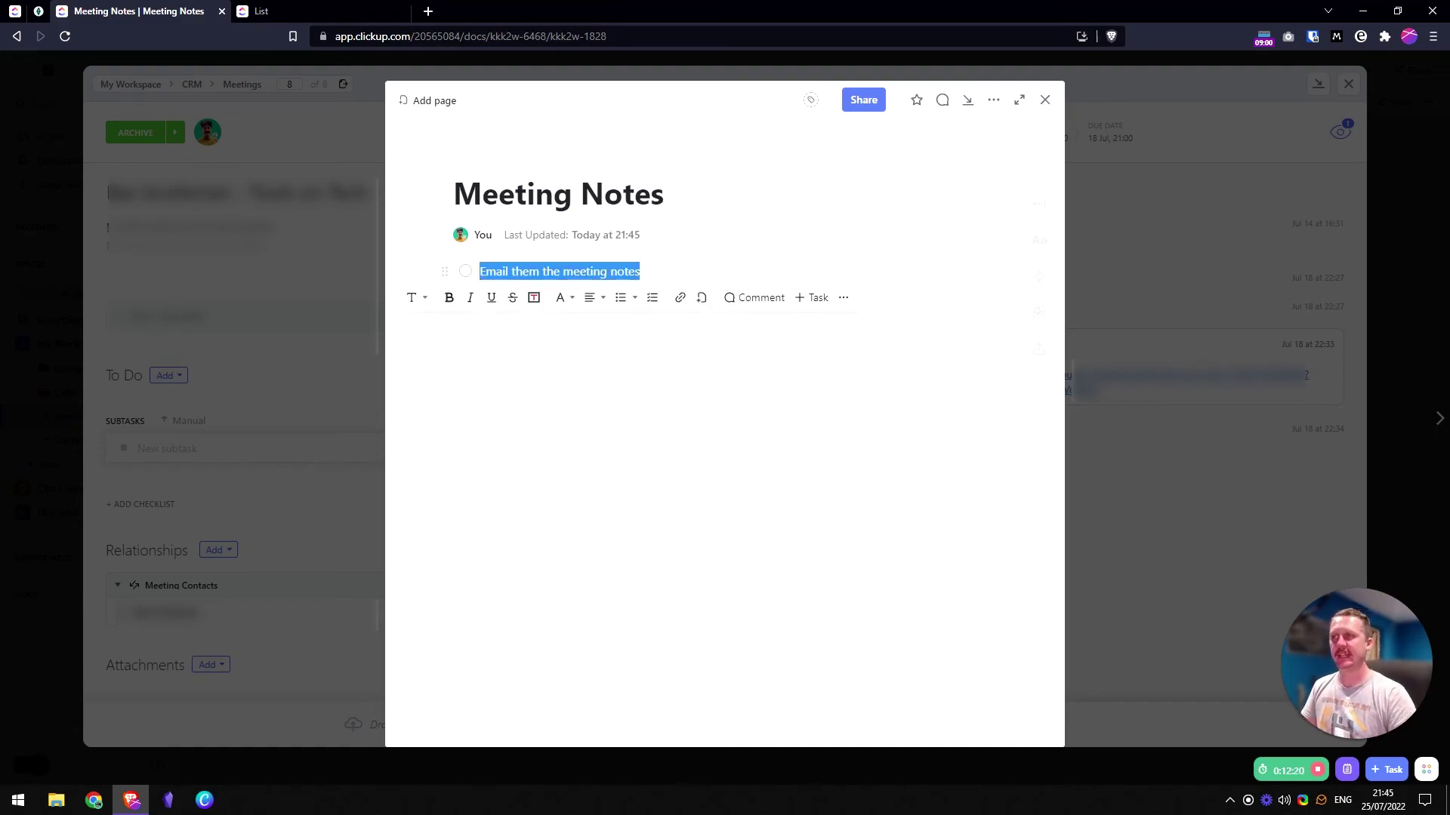
pyautogui.click(819, 305)
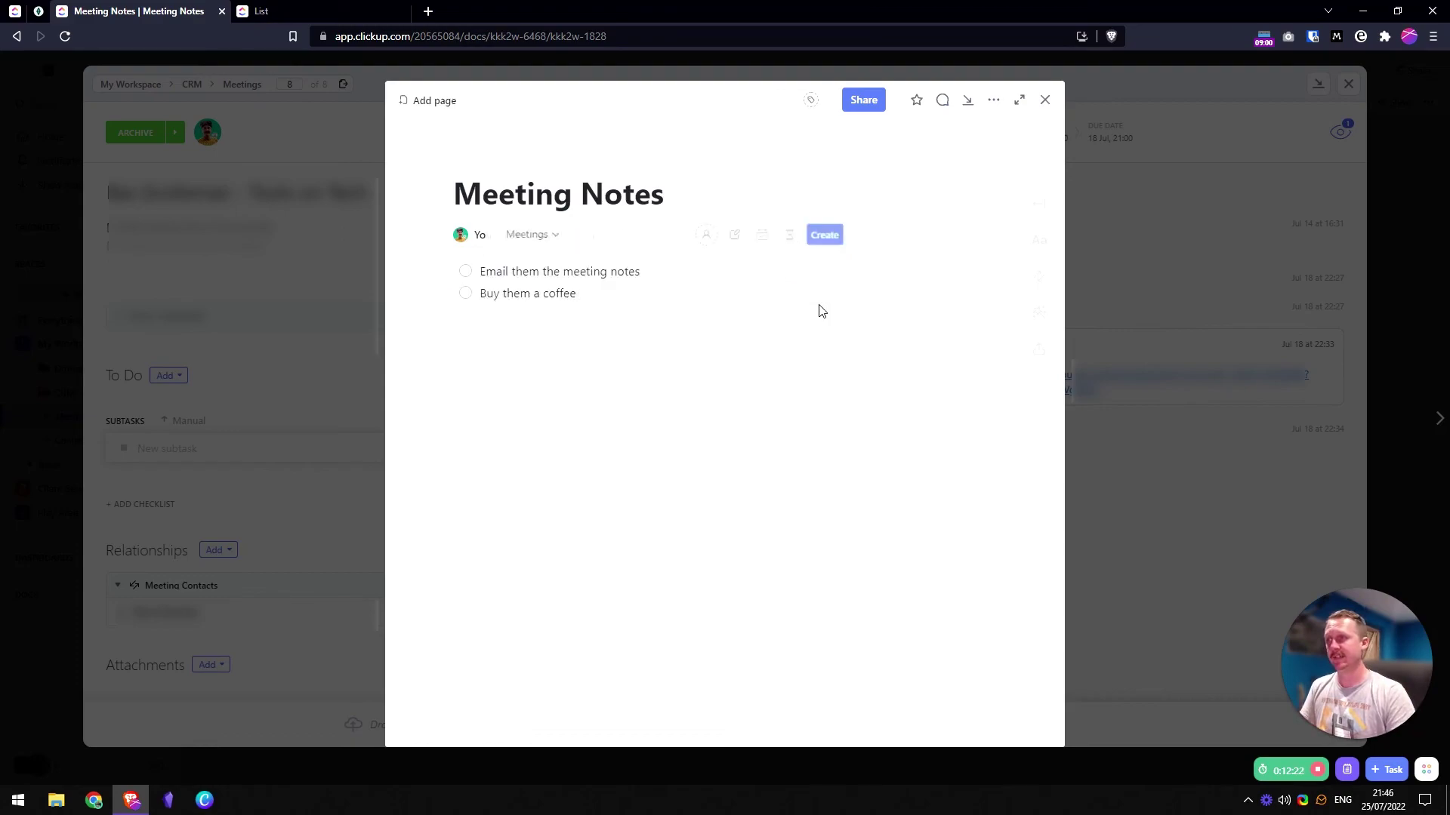
pyautogui.click(551, 240)
pyautogui.click(546, 417)
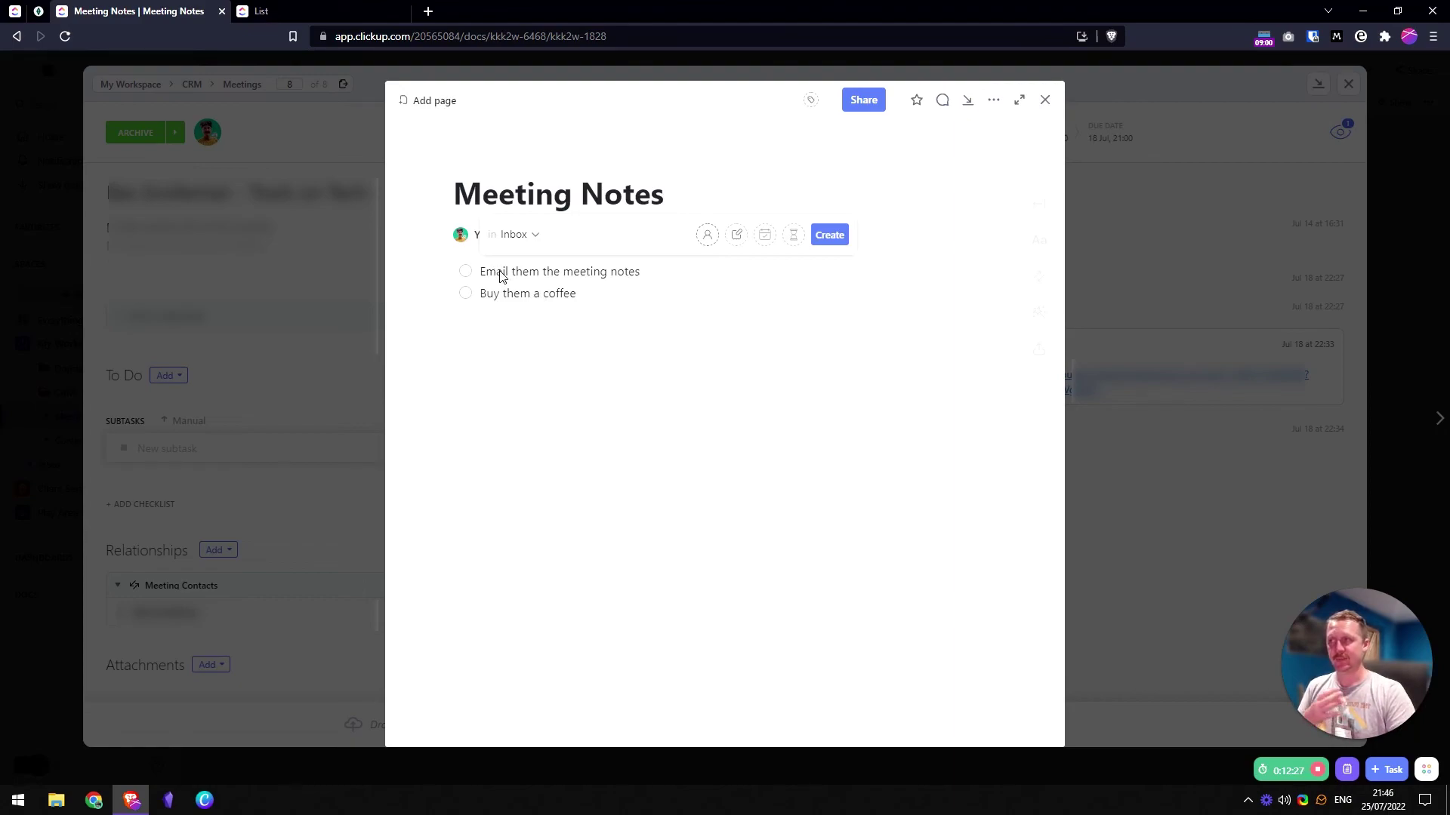
pyautogui.click(708, 235)
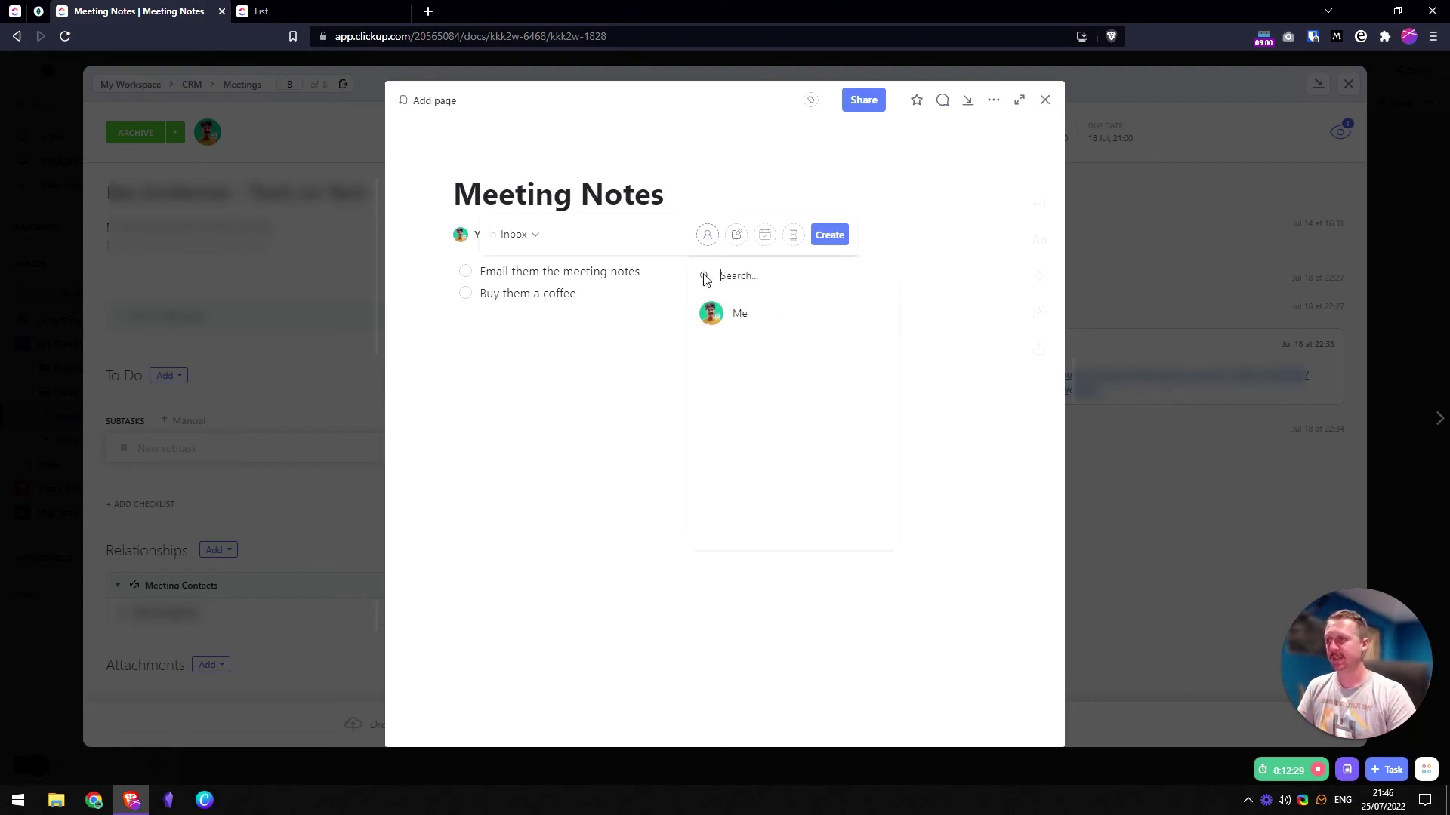
pyautogui.click(769, 313)
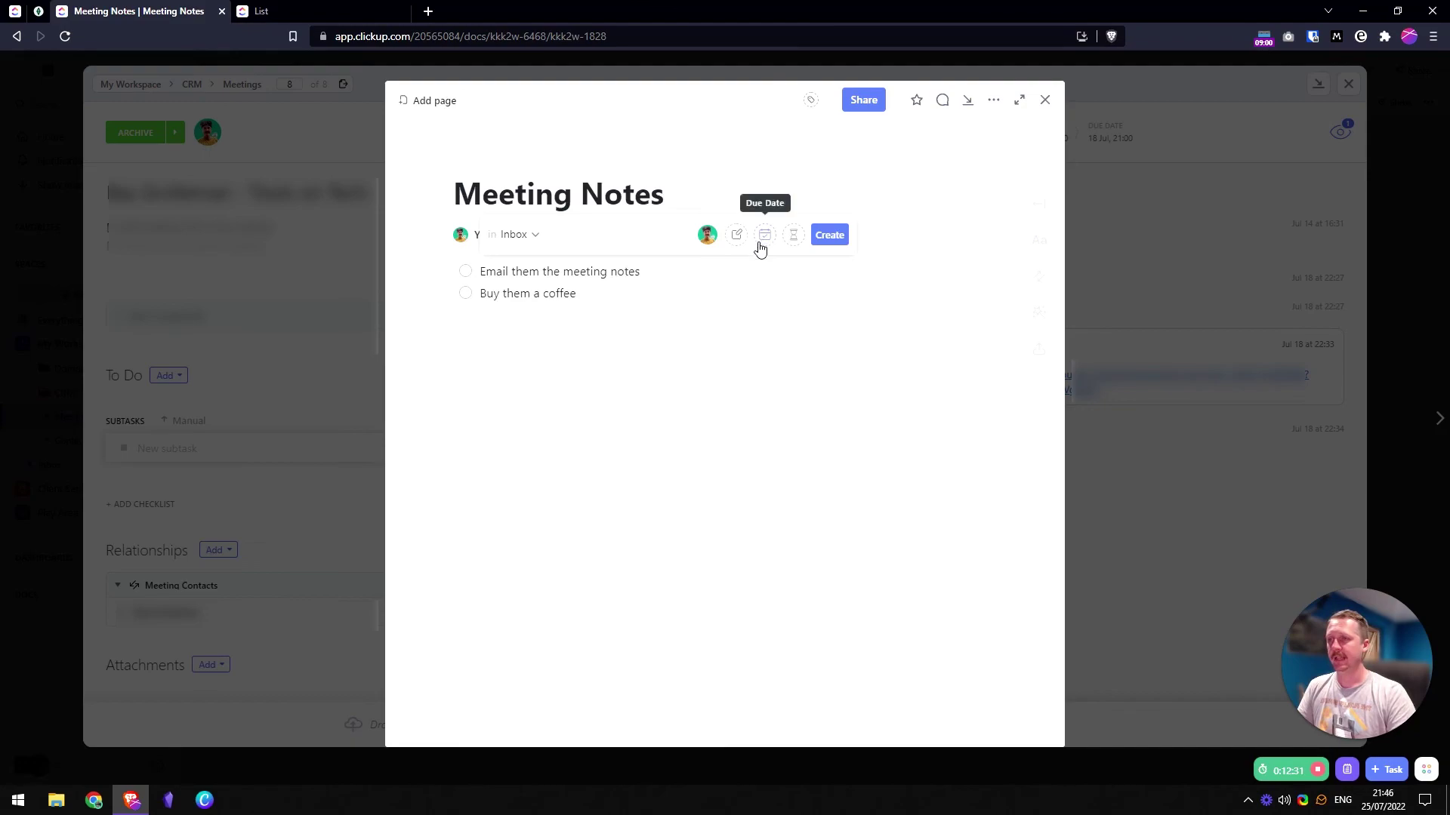
pyautogui.click(830, 236)
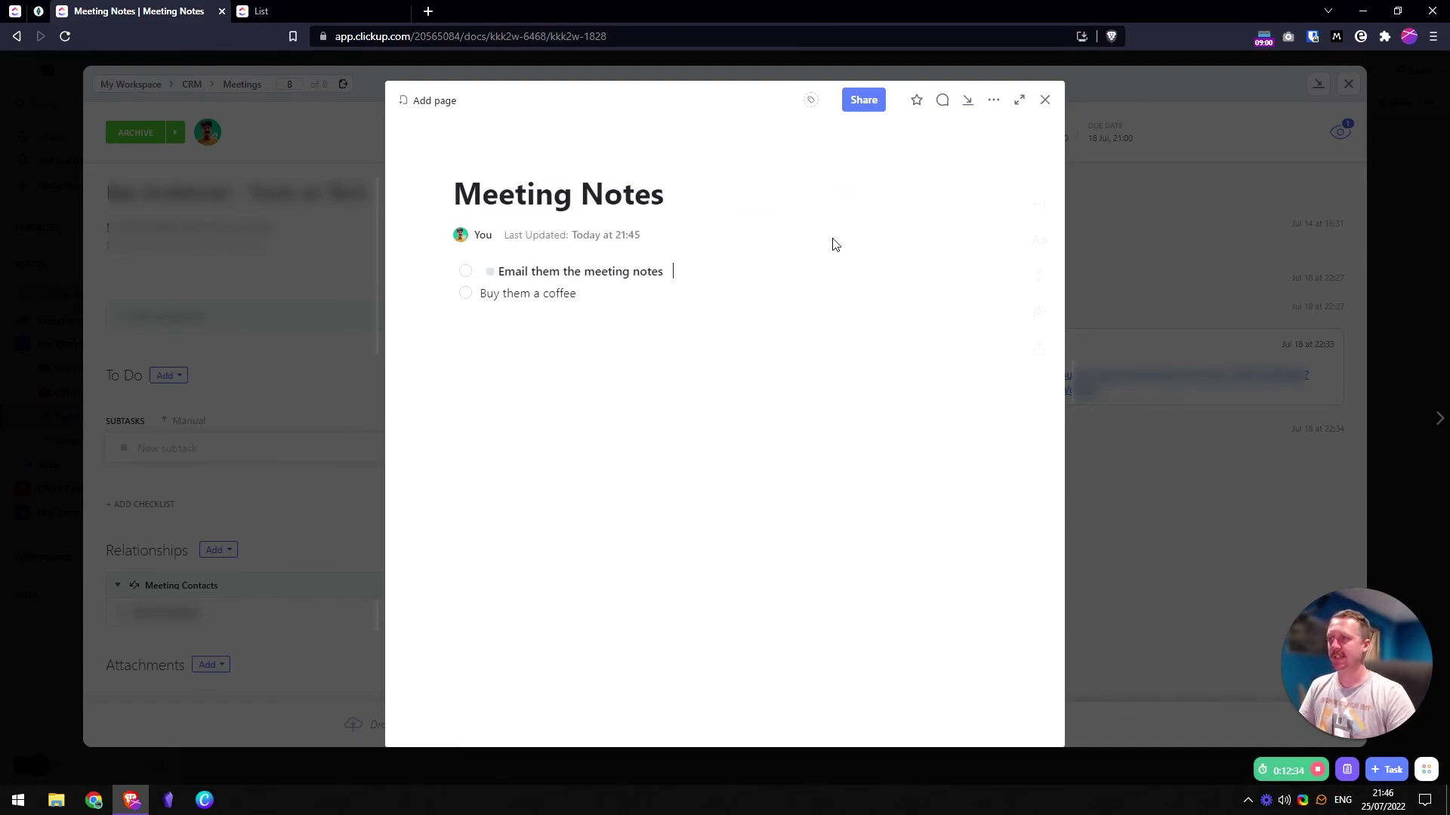
# - Dismiss the task preview and open the full 'Email them the meeting notes' task
pyautogui.moveTo(560, 280)
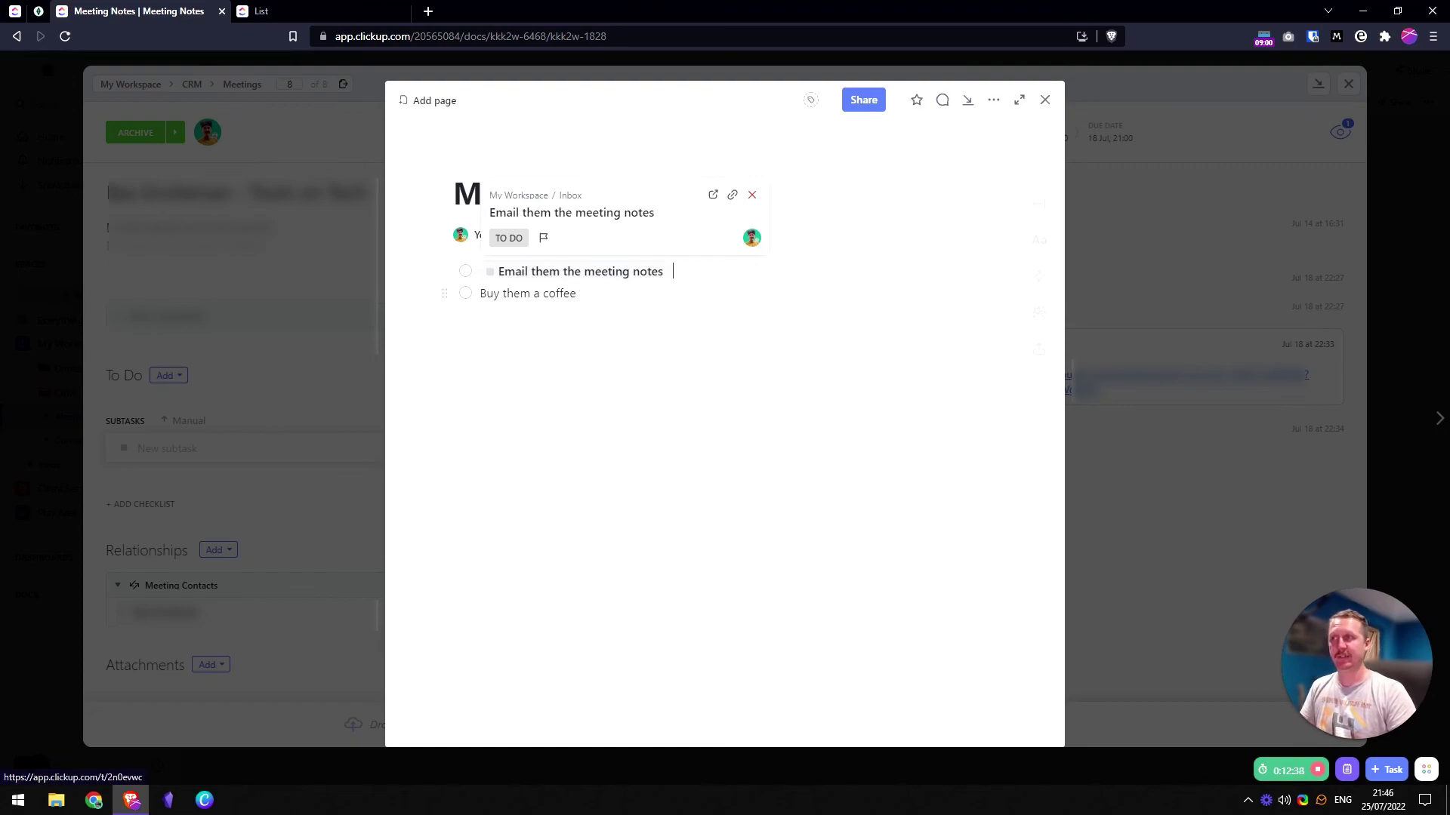
pyautogui.click(577, 293)
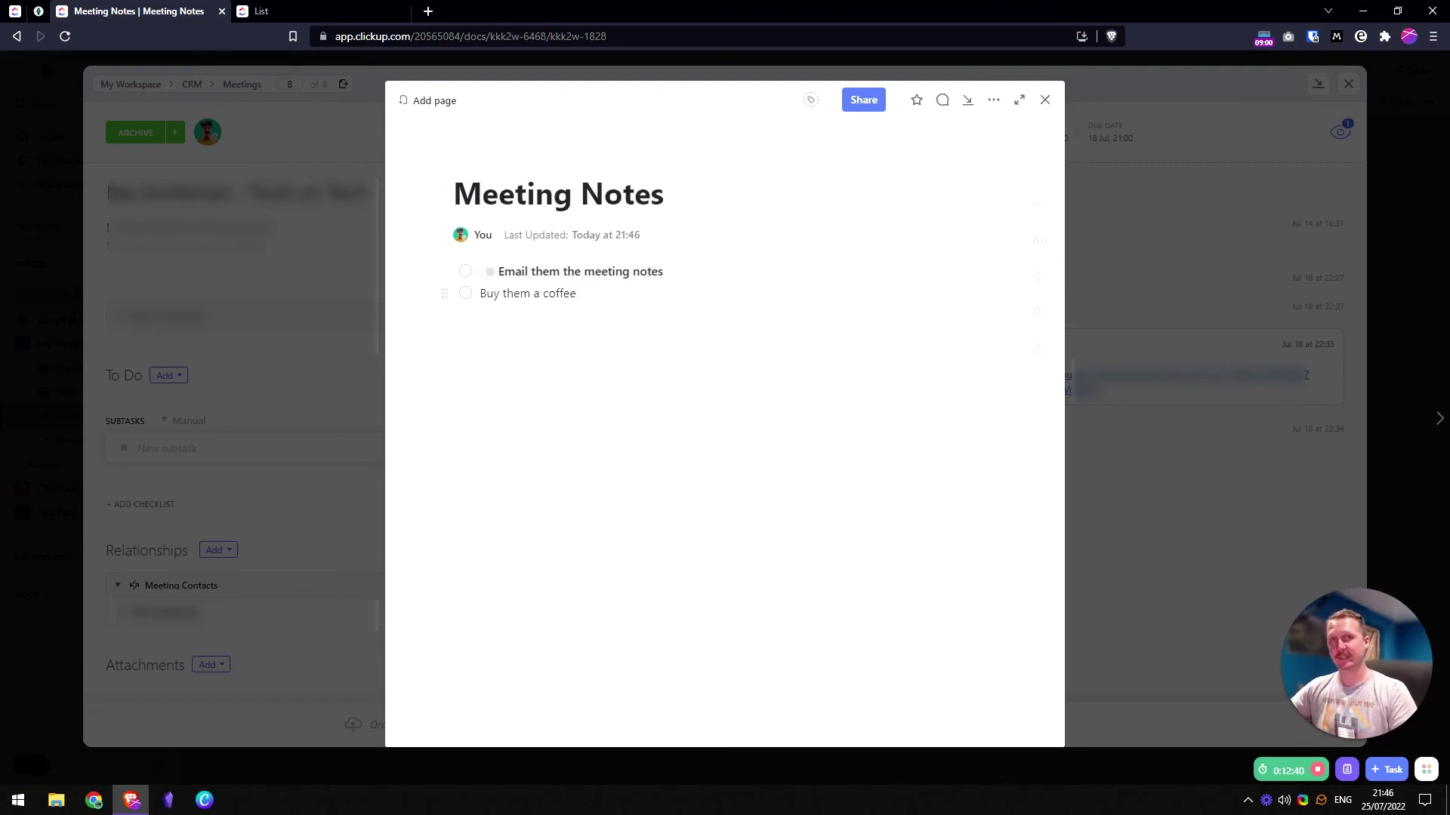
pyautogui.click(605, 276)
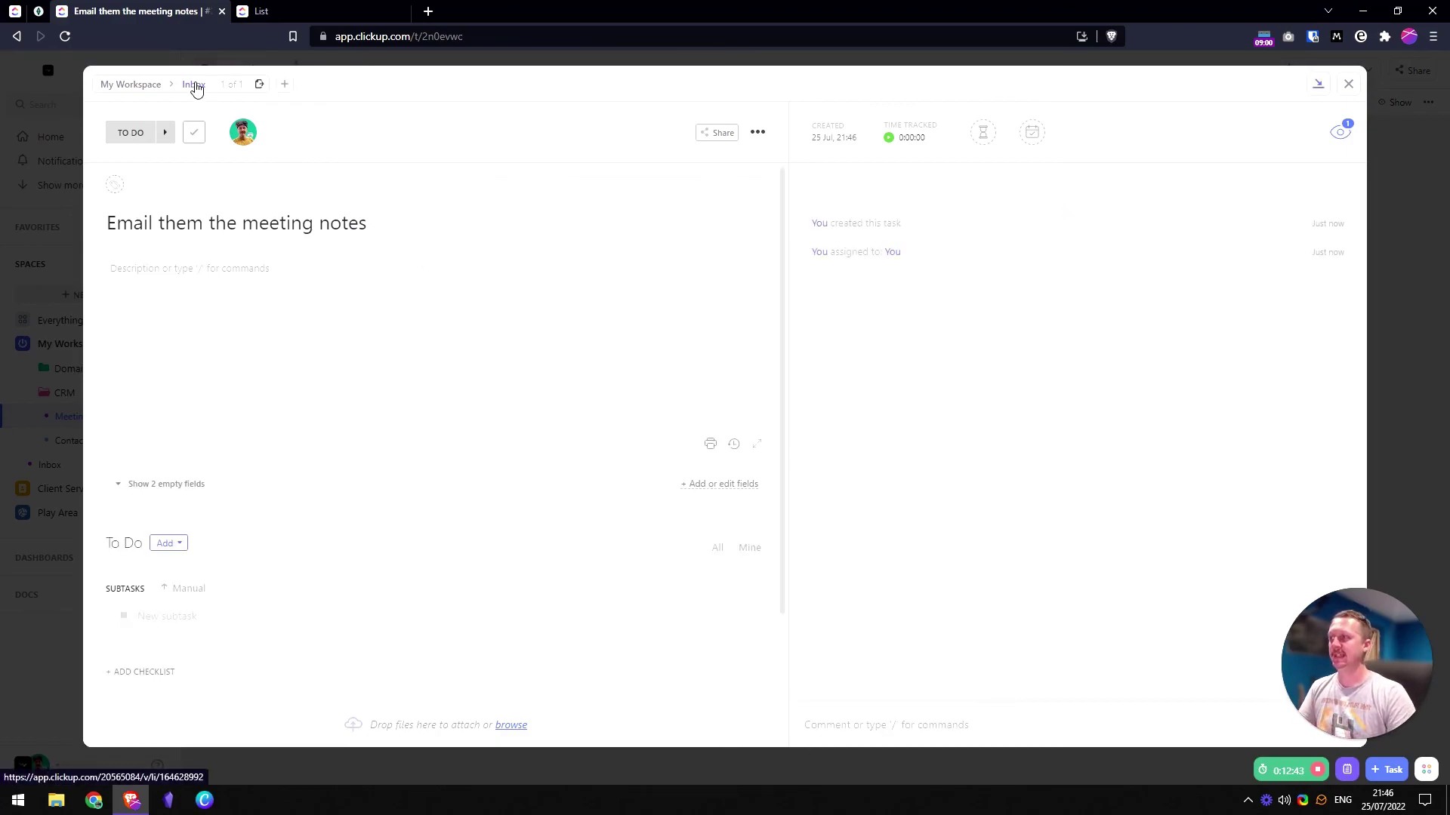
# - Reveal the task's two empty fields, Value and Energy Level
pyautogui.click(183, 483)
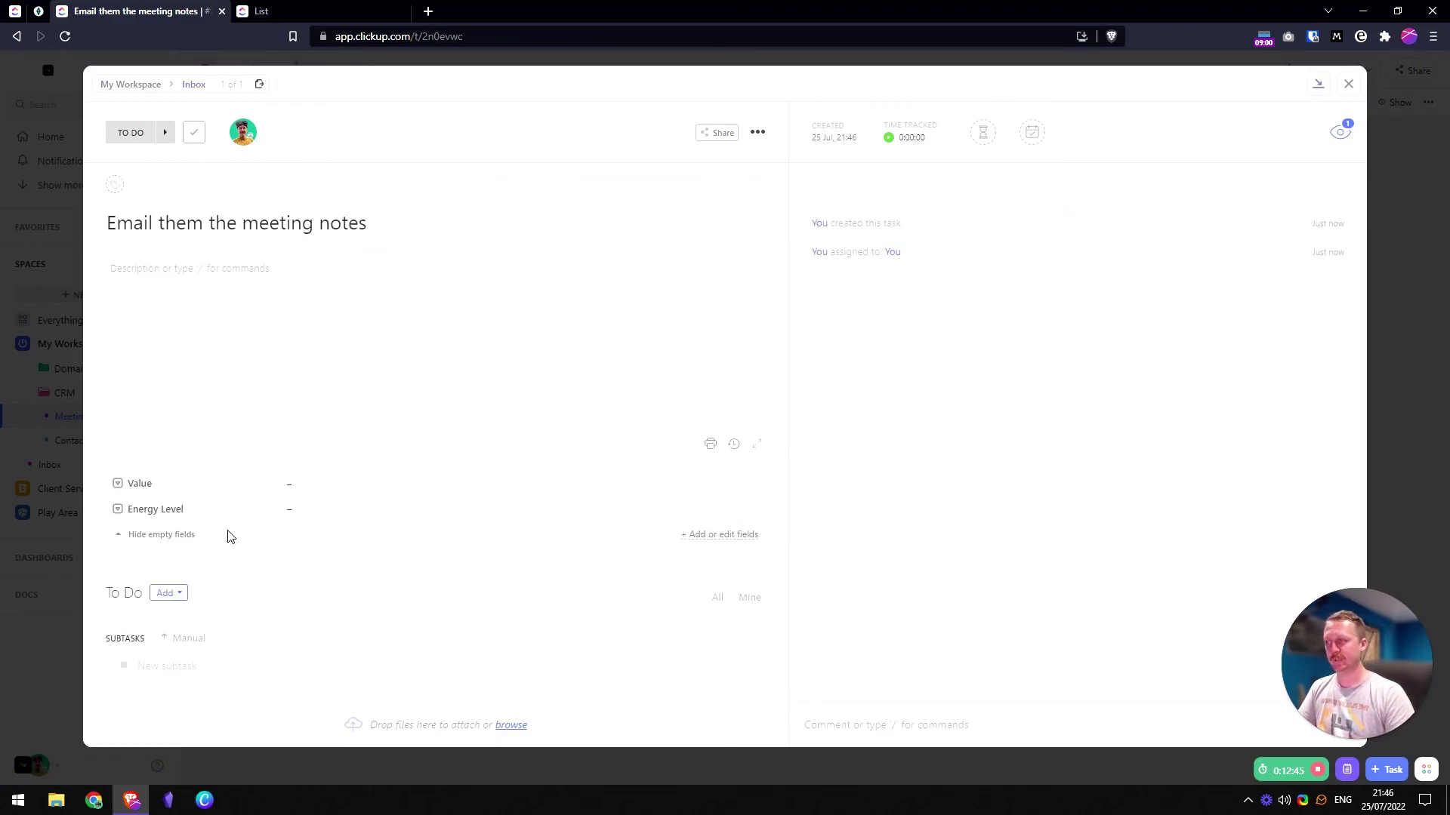